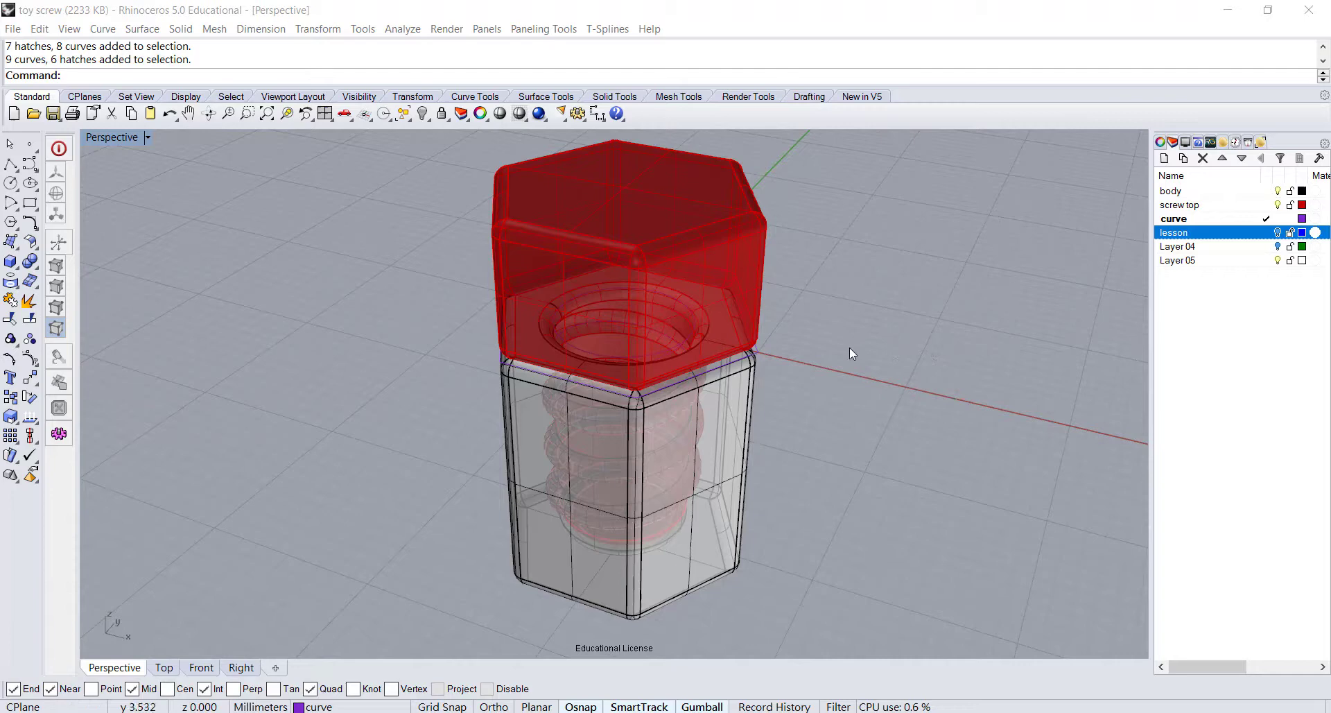
Orbit around the screw while hiding and re-showing the grey nut body.
{"action": "mouse_move", "coordinate": [822, 350]}
{"action": "right_mouse_down"}
{"action": "mouse_move", "coordinate": [878, 309]}
{"action": "mouse_move", "coordinate": [831, 330]}
{"action": "right_mouse_up"}
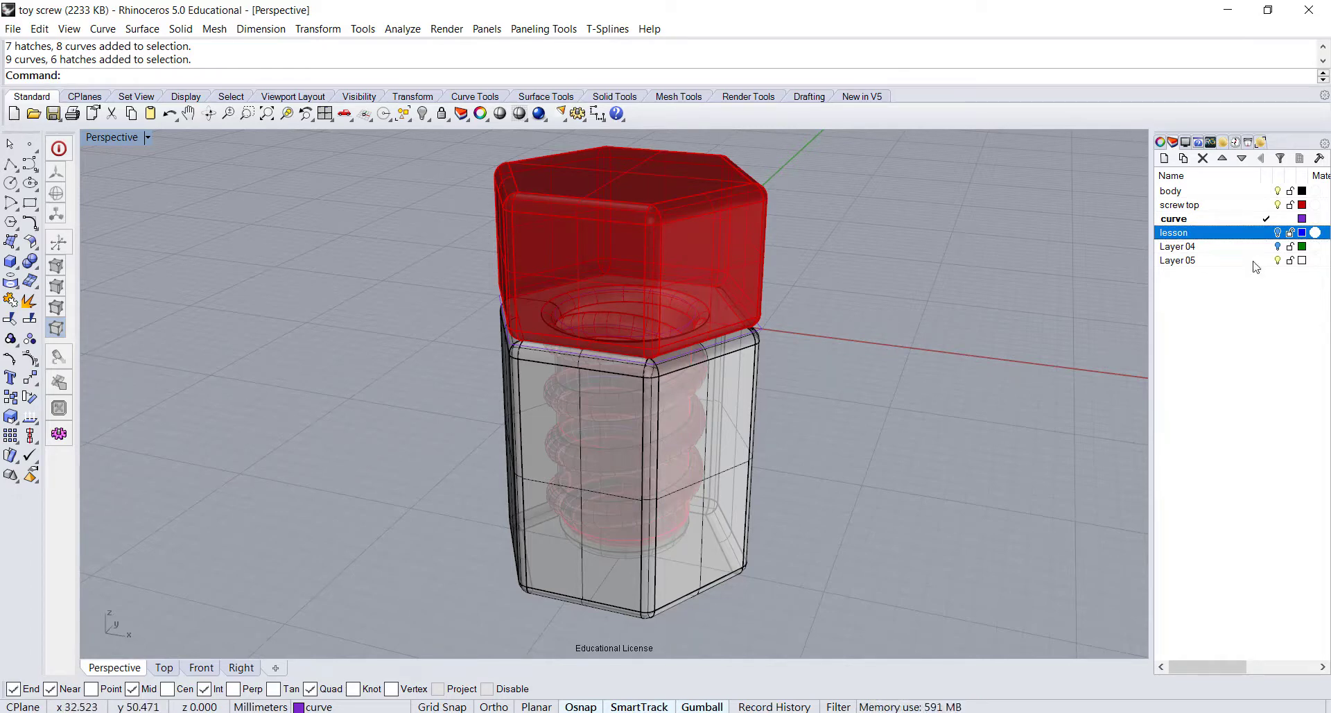
{"action": "left_click", "coordinate": [1276, 192]}
{"action": "right_click_drag", "start_coordinate": [1048, 325], "coordinate": [882, 341]}
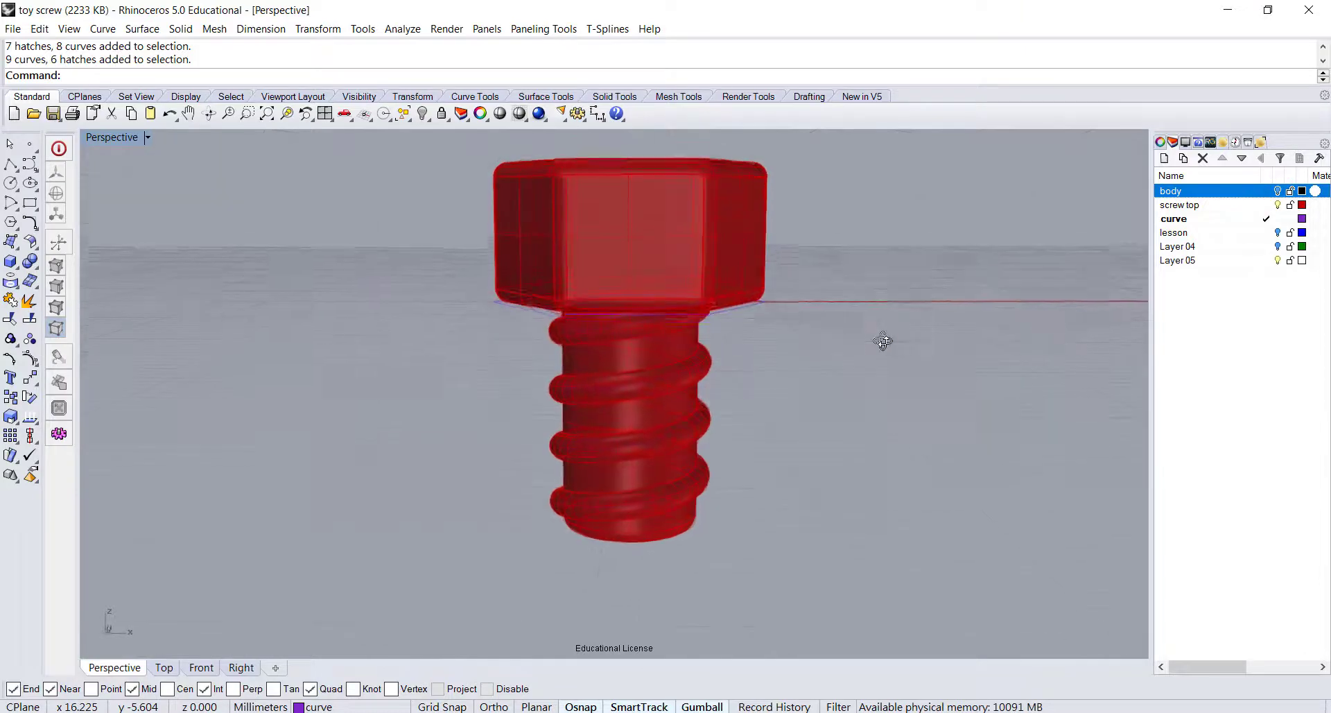
{"action": "left_click", "coordinate": [1278, 190]}
{"action": "right_click_drag", "start_coordinate": [1021, 316], "coordinate": [893, 394]}
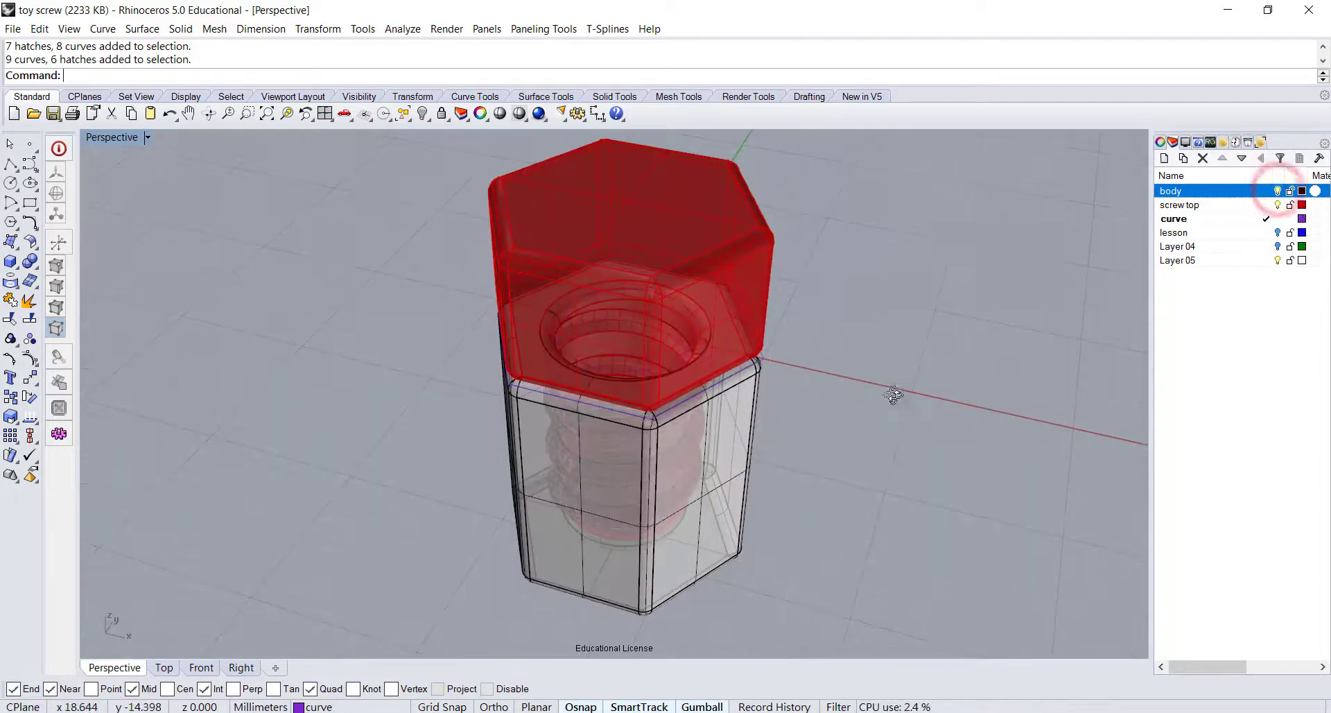
Hide the red screw head to inspect the nut's threaded bore, then show it again.
{"action": "left_click", "coordinate": [1277, 205]}
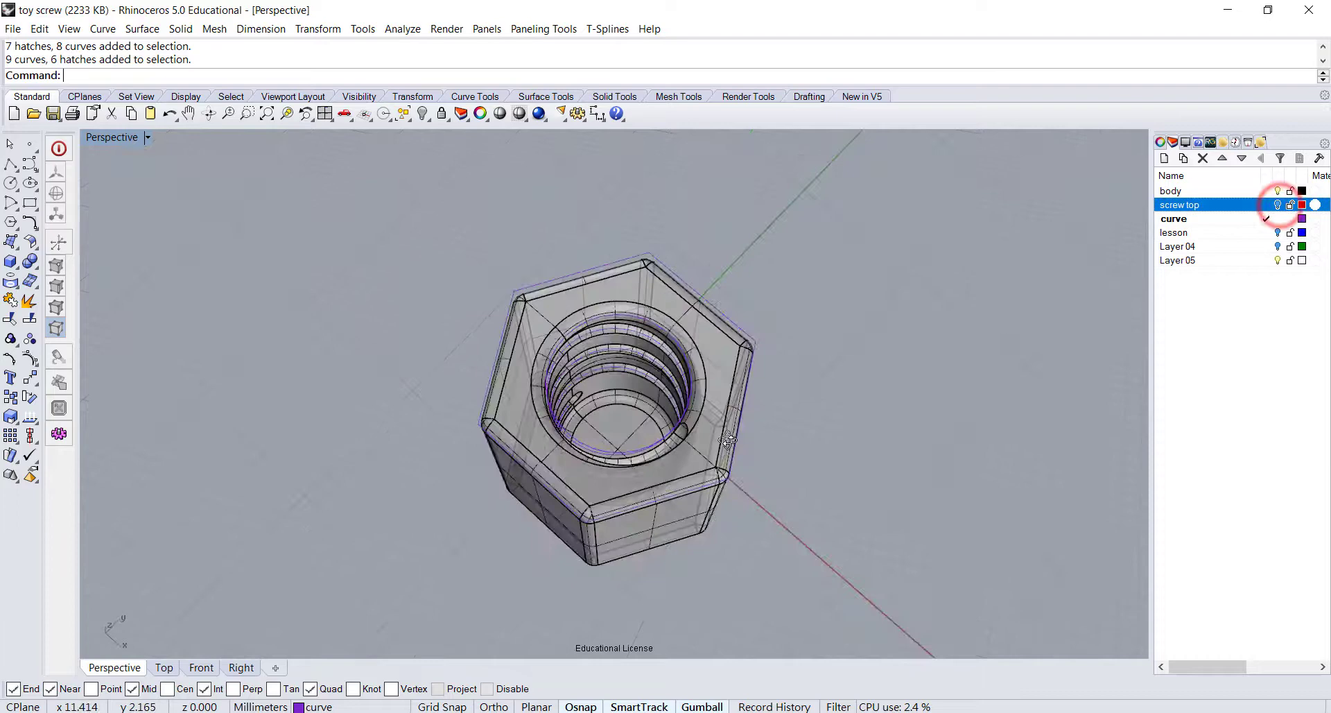
{"action": "right_click_drag", "start_coordinate": [831, 291], "coordinate": [936, 291]}
{"action": "left_click", "coordinate": [753, 416]}
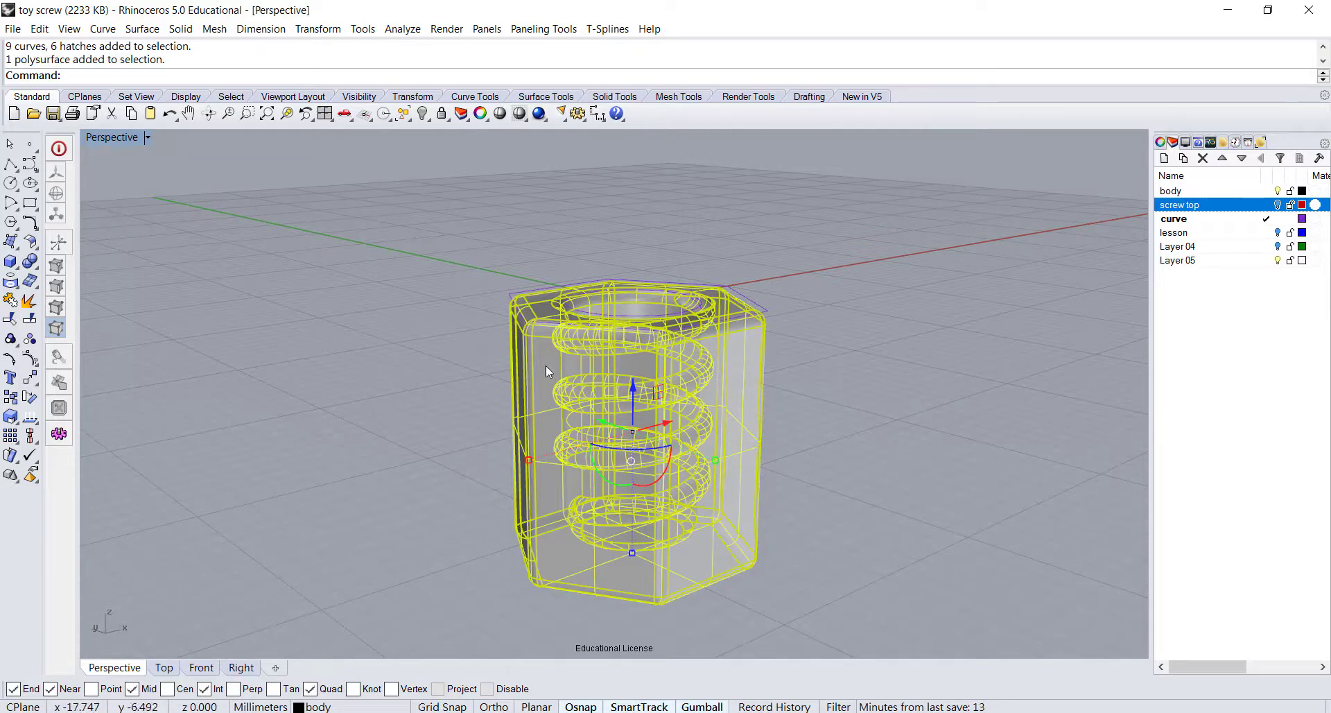
{"action": "scroll", "coordinate": [808, 370], "scroll_direction": "down", "scroll_amount": 1}
{"action": "mouse_move", "coordinate": [825, 380]}
{"action": "right_mouse_down"}
{"action": "mouse_move", "coordinate": [814, 294]}
{"action": "mouse_move", "coordinate": [808, 386]}
{"action": "right_mouse_up"}
{"action": "left_click", "coordinate": [841, 310]}
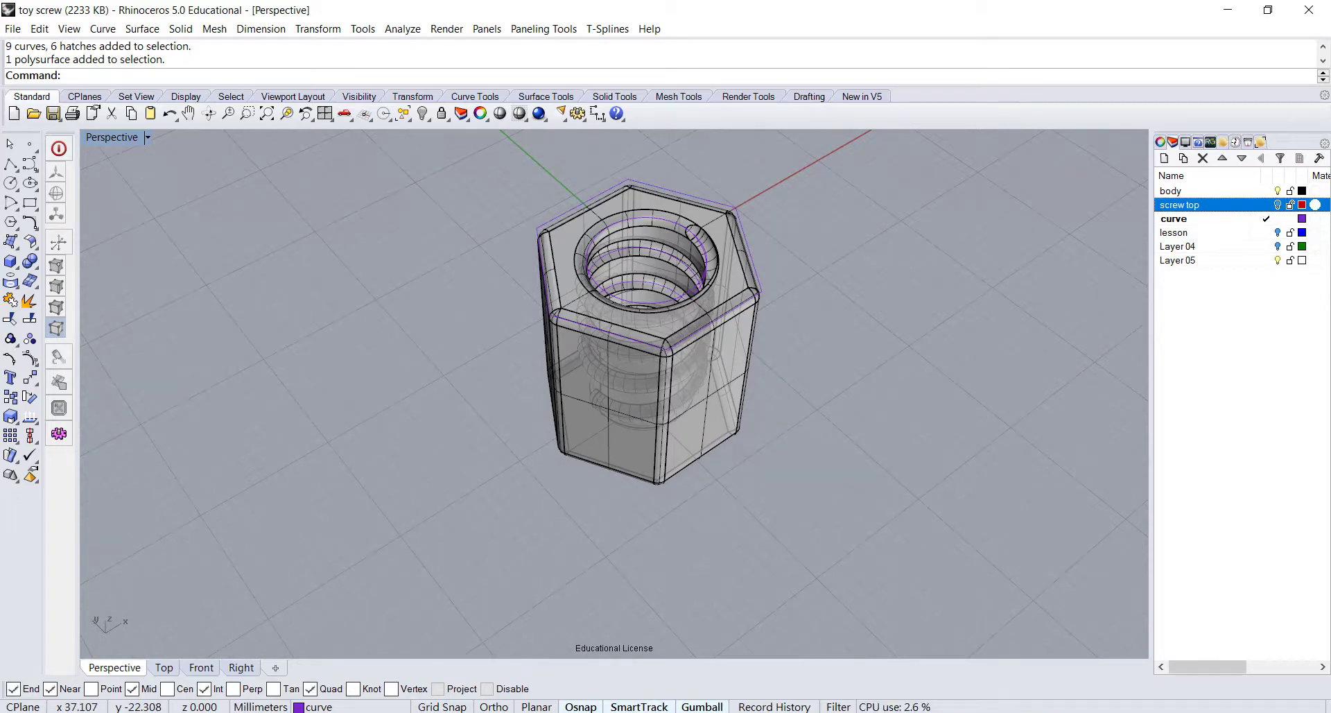
{"action": "right_click_drag", "start_coordinate": [860, 381], "coordinate": [938, 381]}
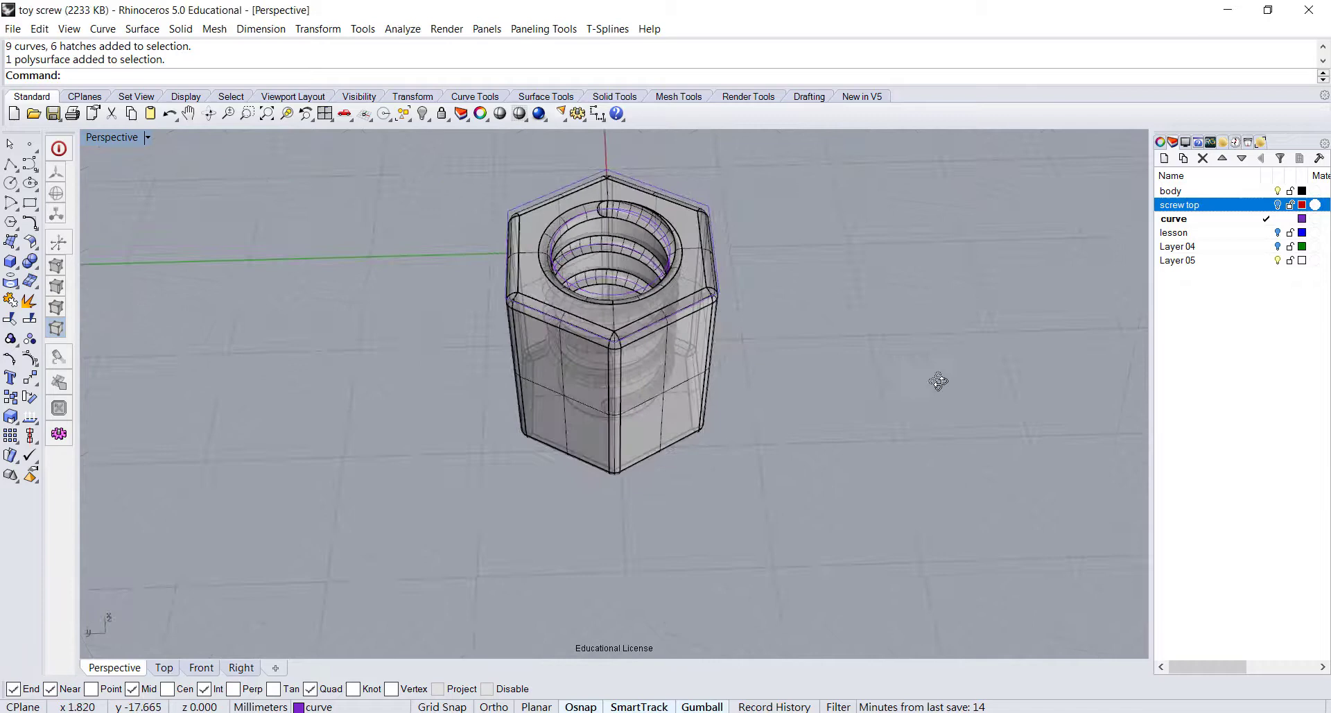
{"action": "left_click", "coordinate": [1278, 204]}
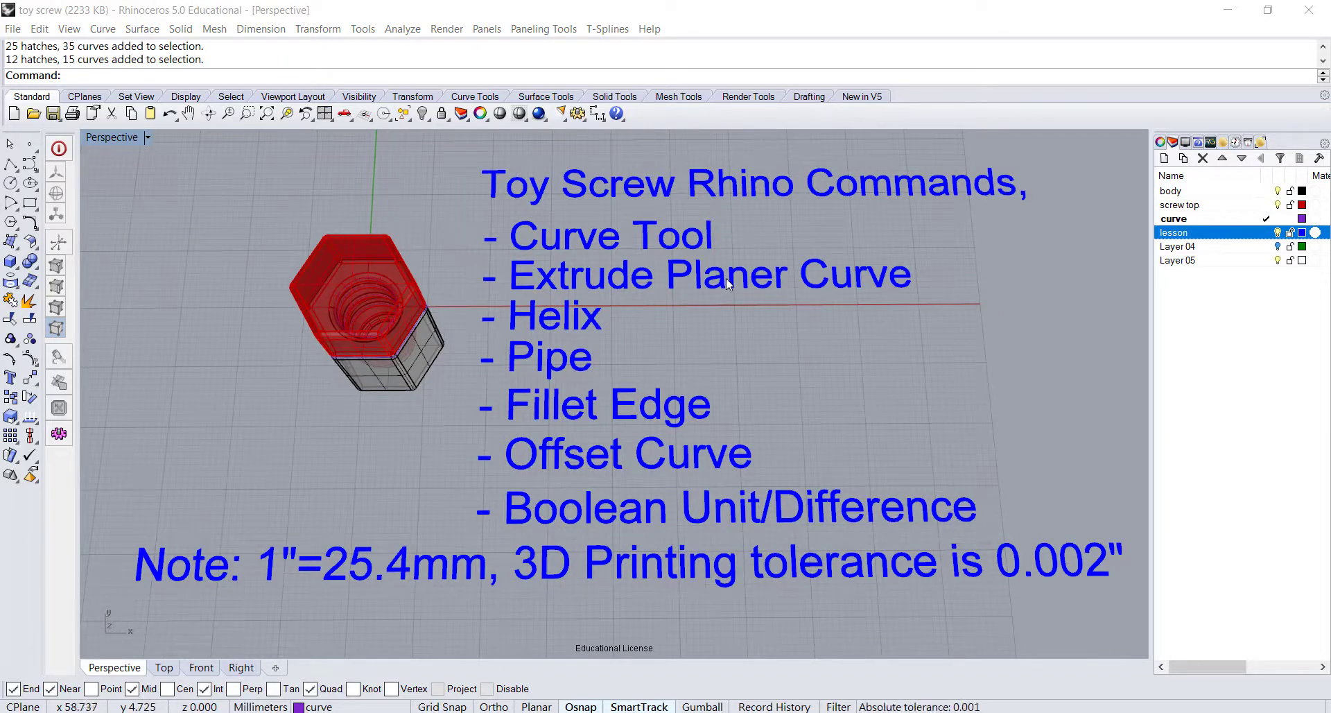
Highlight the Curve Tool, Extrude Planer Curve, Helix and Pipe lines of the notes.
{"action": "left_click", "coordinate": [712, 241]}
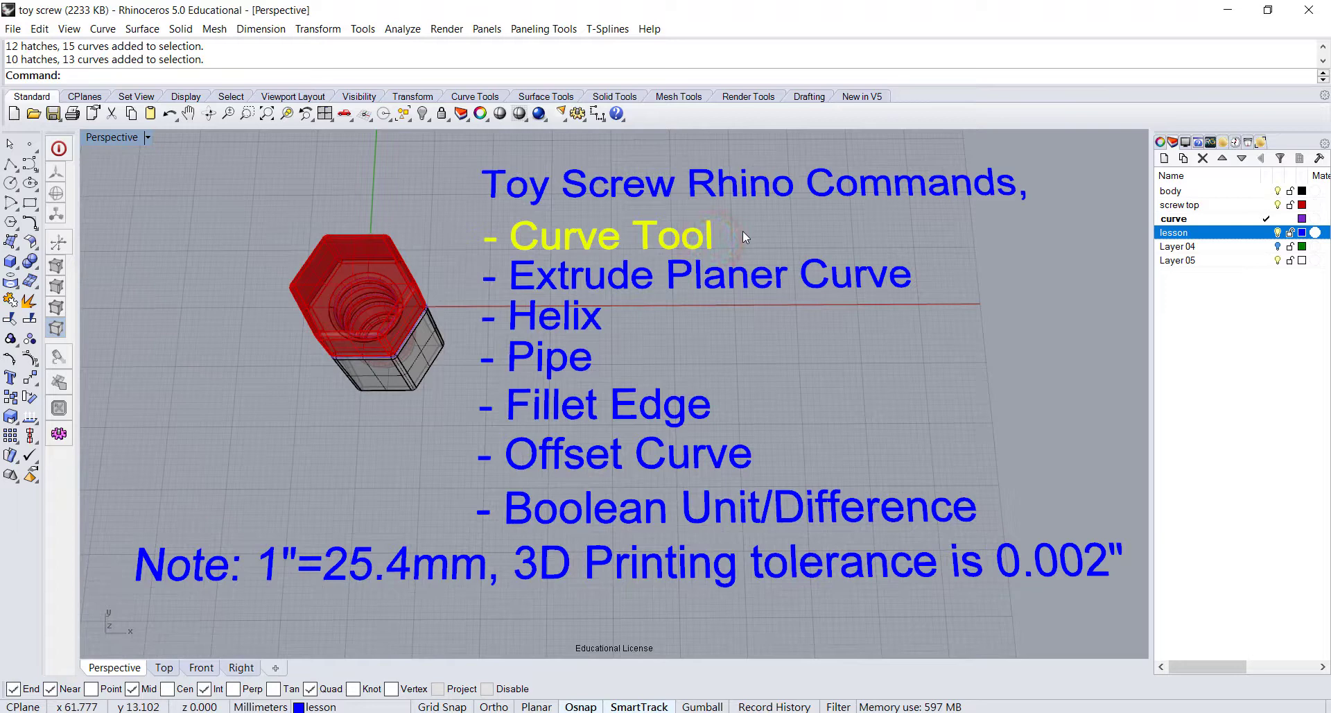
{"action": "left_click", "coordinate": [742, 231]}
{"action": "left_click", "coordinate": [737, 264]}
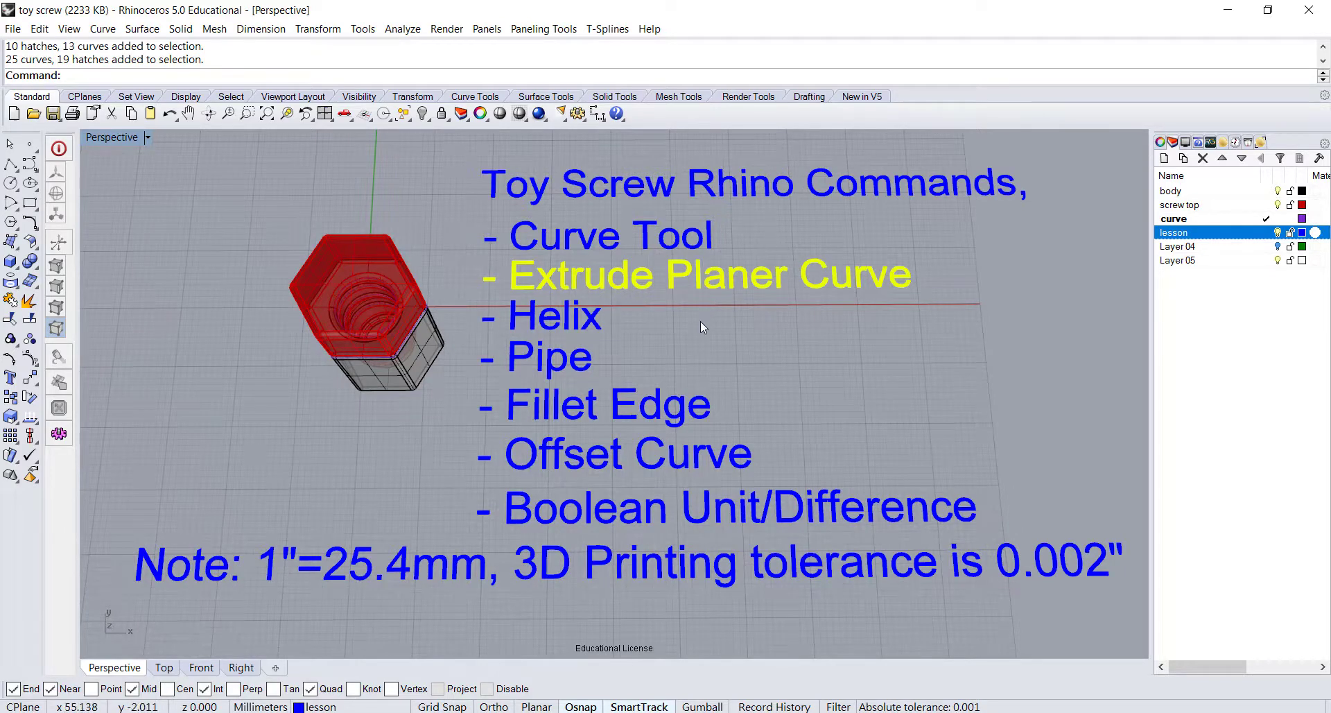
{"action": "left_click", "coordinate": [684, 326]}
{"action": "left_click", "coordinate": [600, 321]}
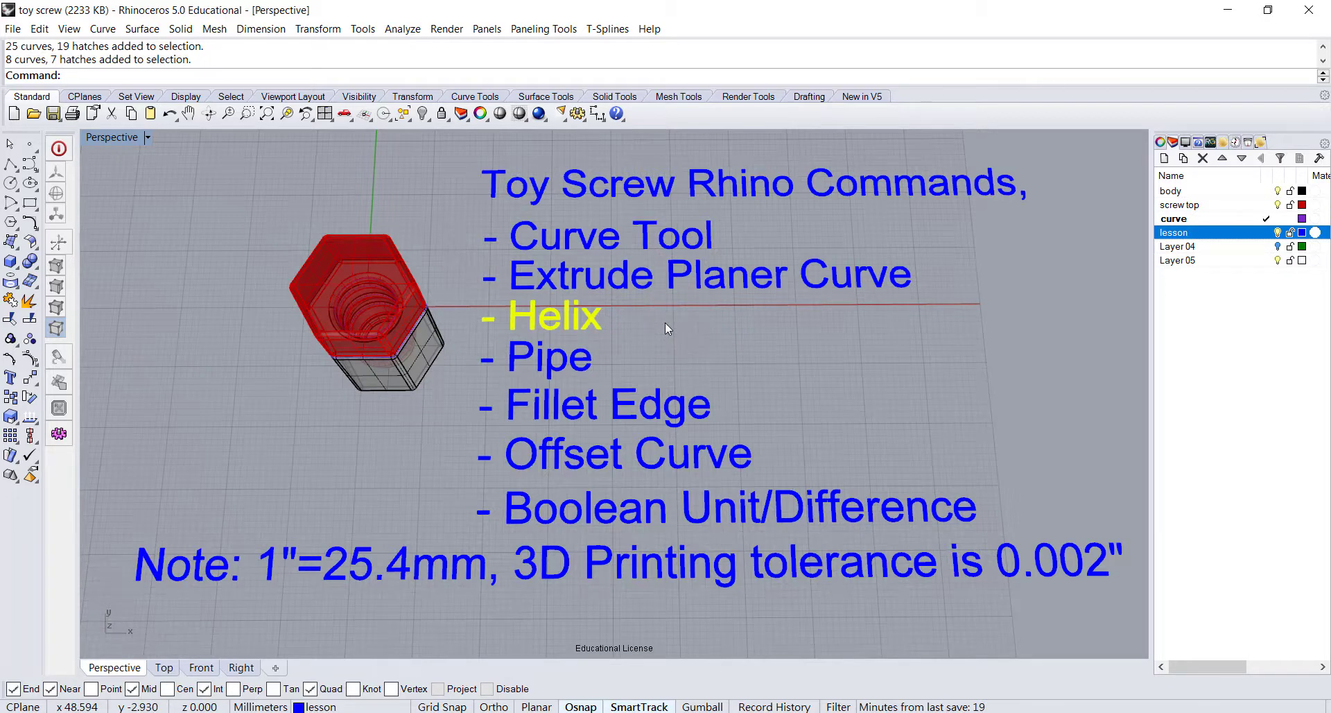
{"action": "left_click", "coordinate": [627, 357]}
{"action": "left_click", "coordinate": [594, 362]}
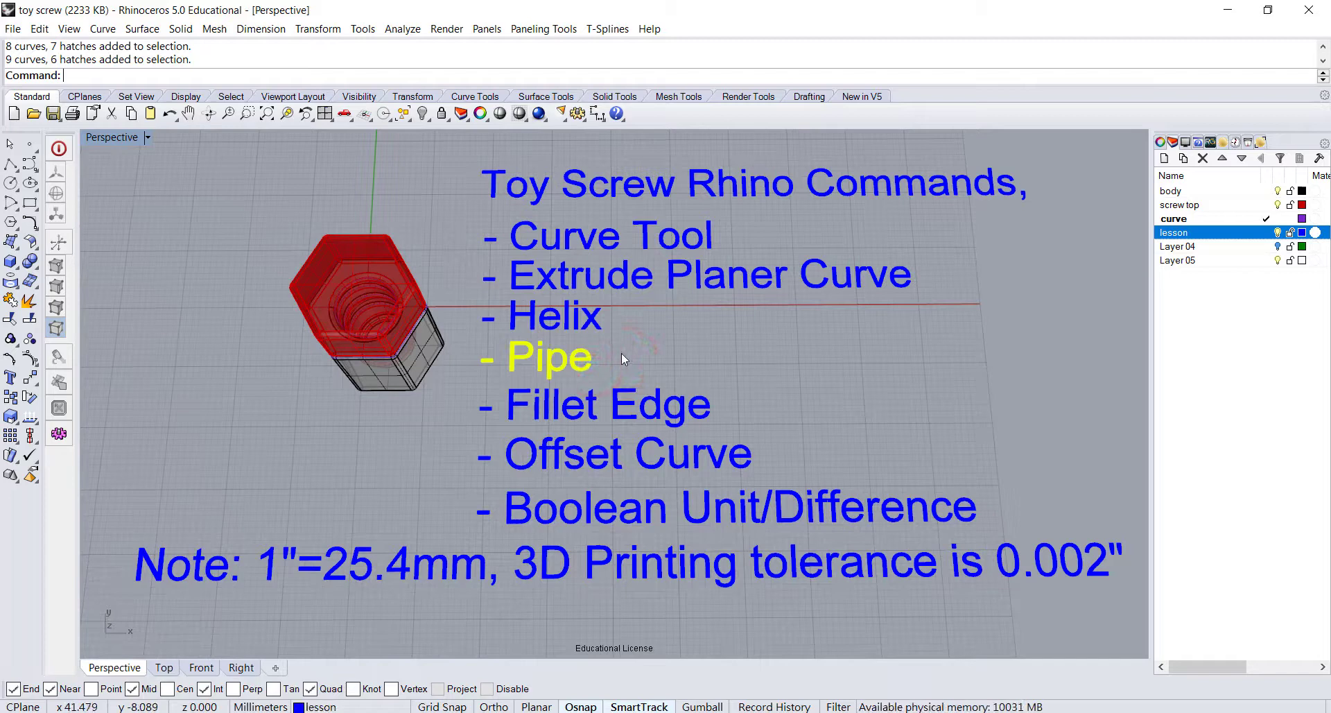
{"action": "left_click", "coordinate": [621, 354]}
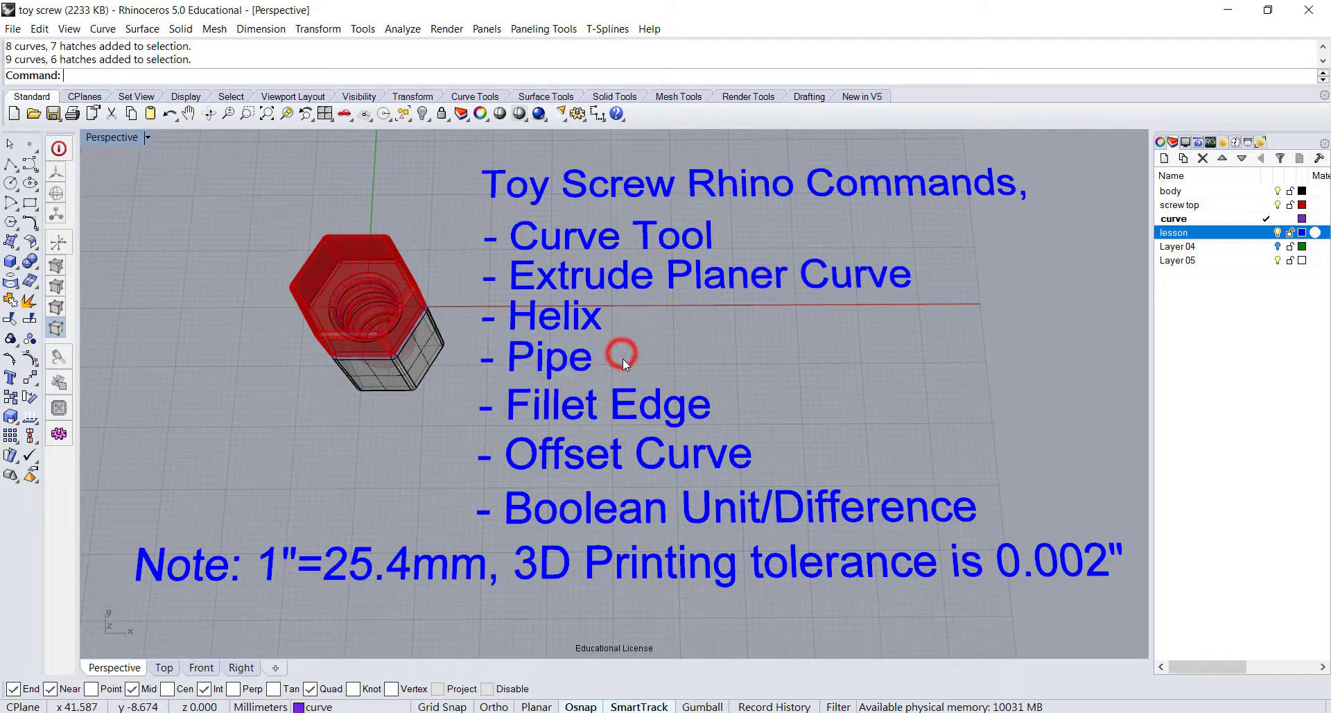
Highlight the Fillet Edge, Offset Curve, Boolean Unit/Difference lines and the 0.002" tolerance note.
{"action": "left_click", "coordinate": [627, 391]}
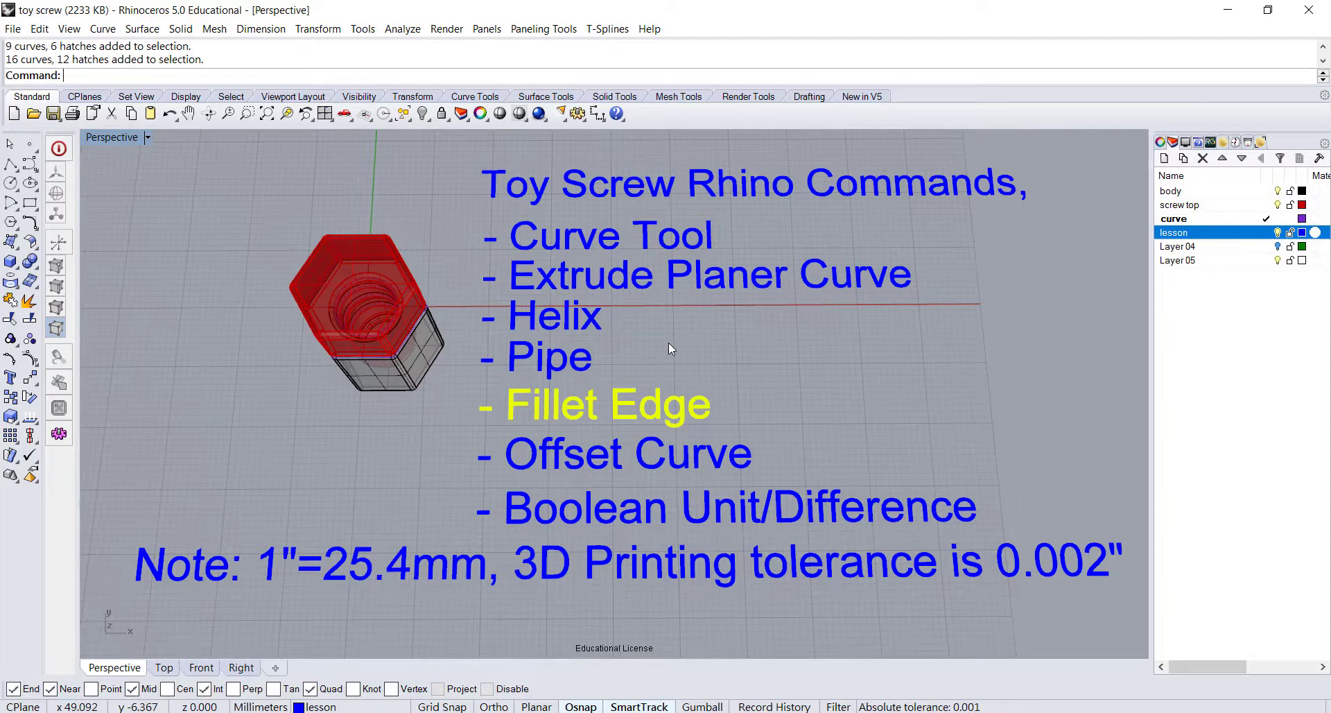
{"action": "left_click", "coordinate": [750, 407]}
{"action": "left_click", "coordinate": [728, 454]}
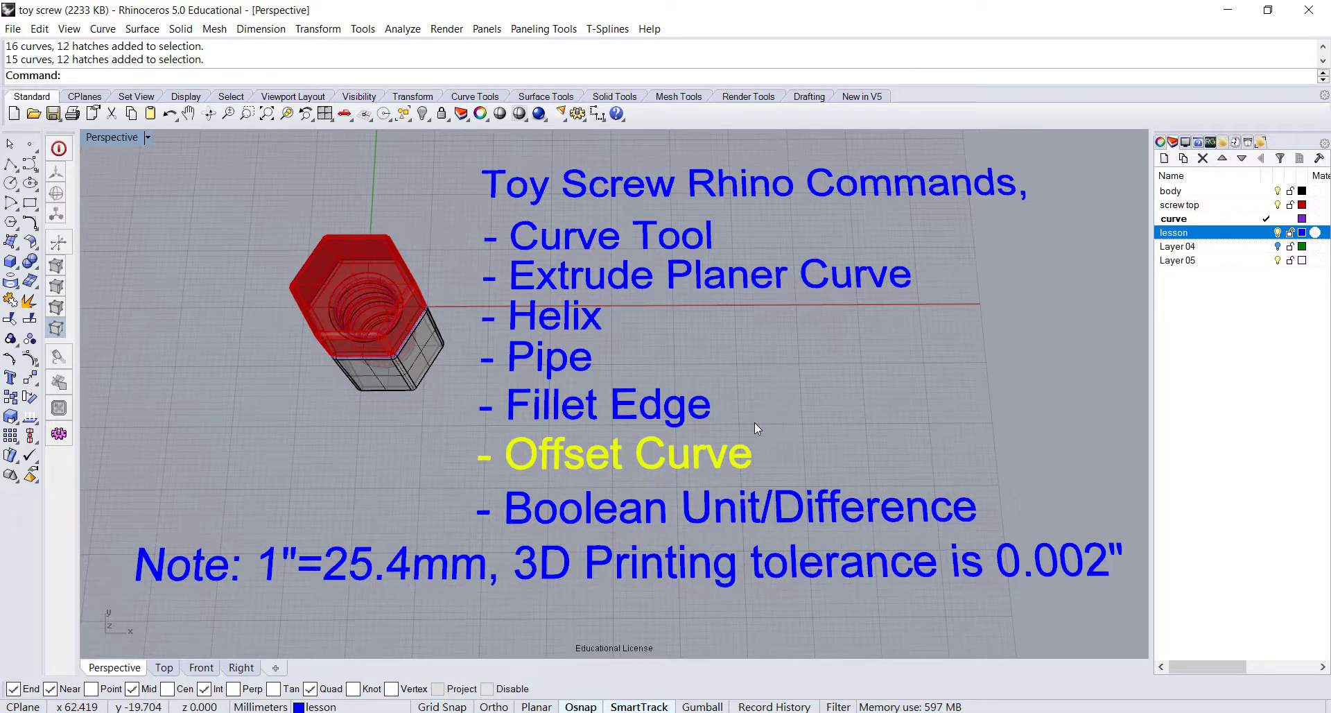
{"action": "left_click", "coordinate": [771, 411]}
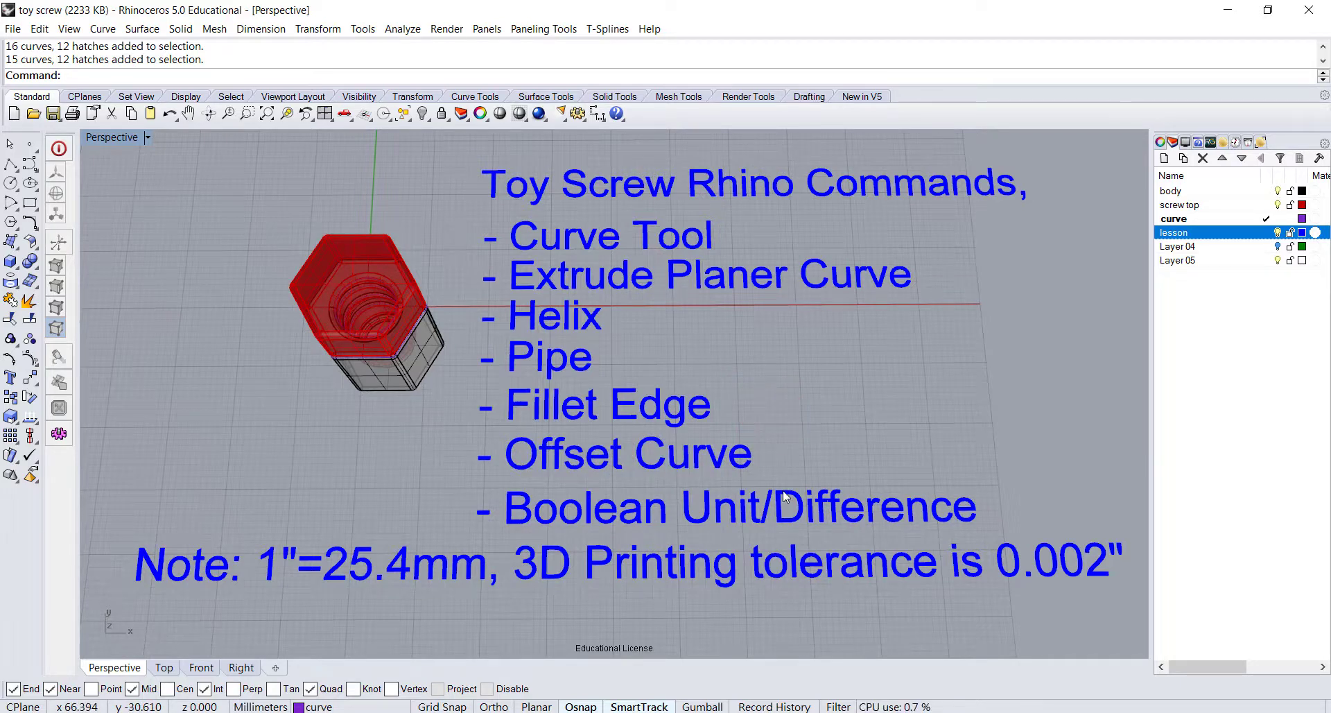
{"action": "left_click", "coordinate": [784, 496]}
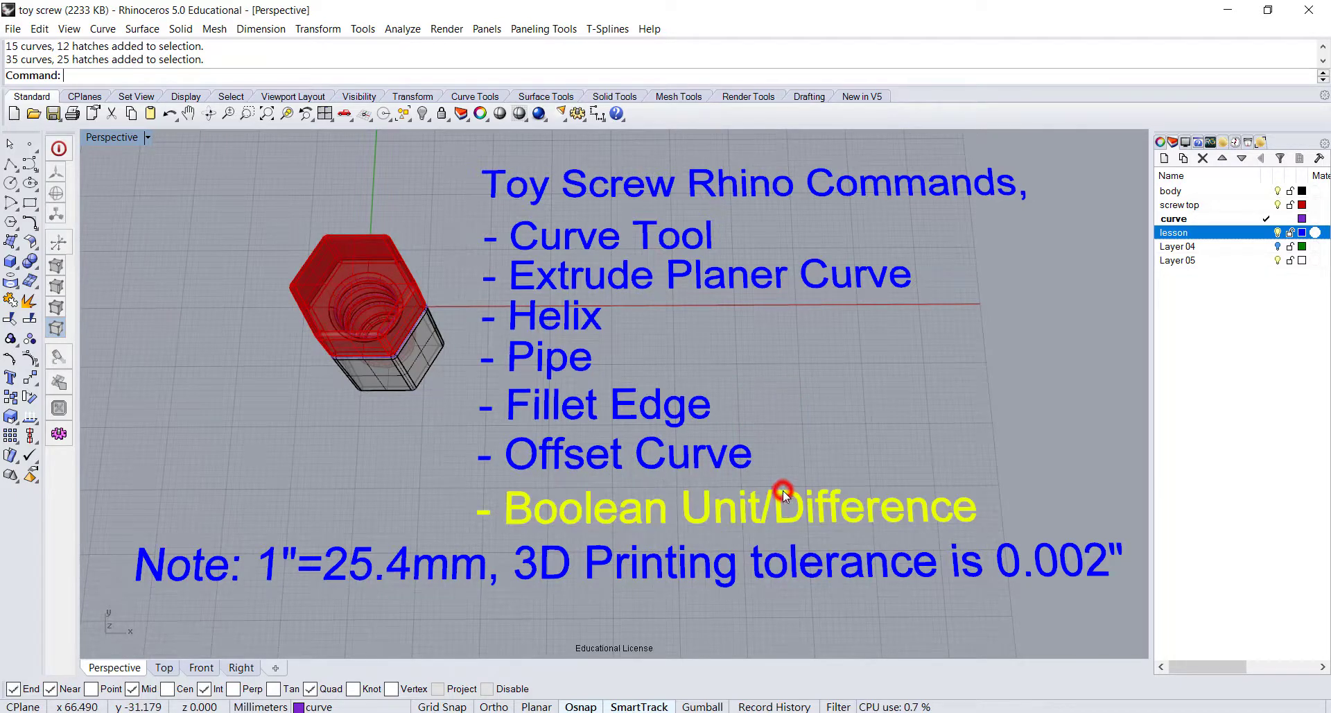
{"action": "left_click", "coordinate": [810, 441]}
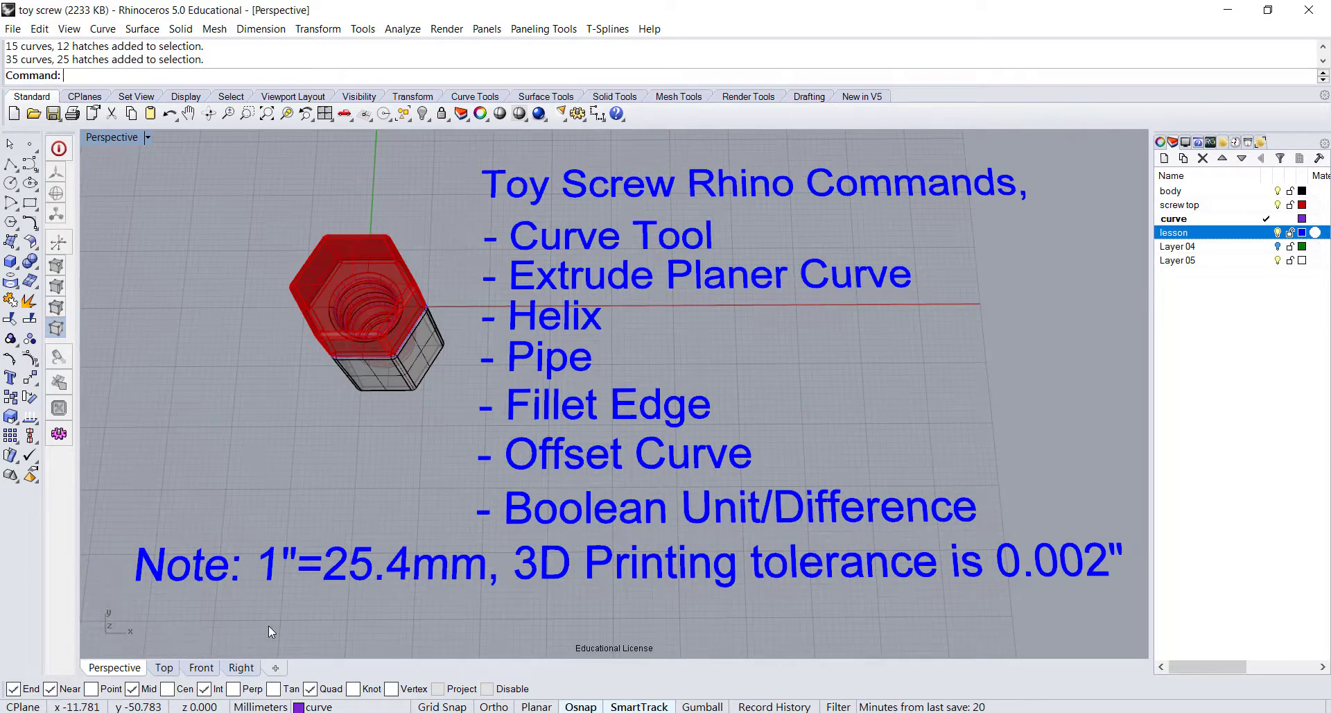
{"action": "left_click", "coordinate": [308, 576]}
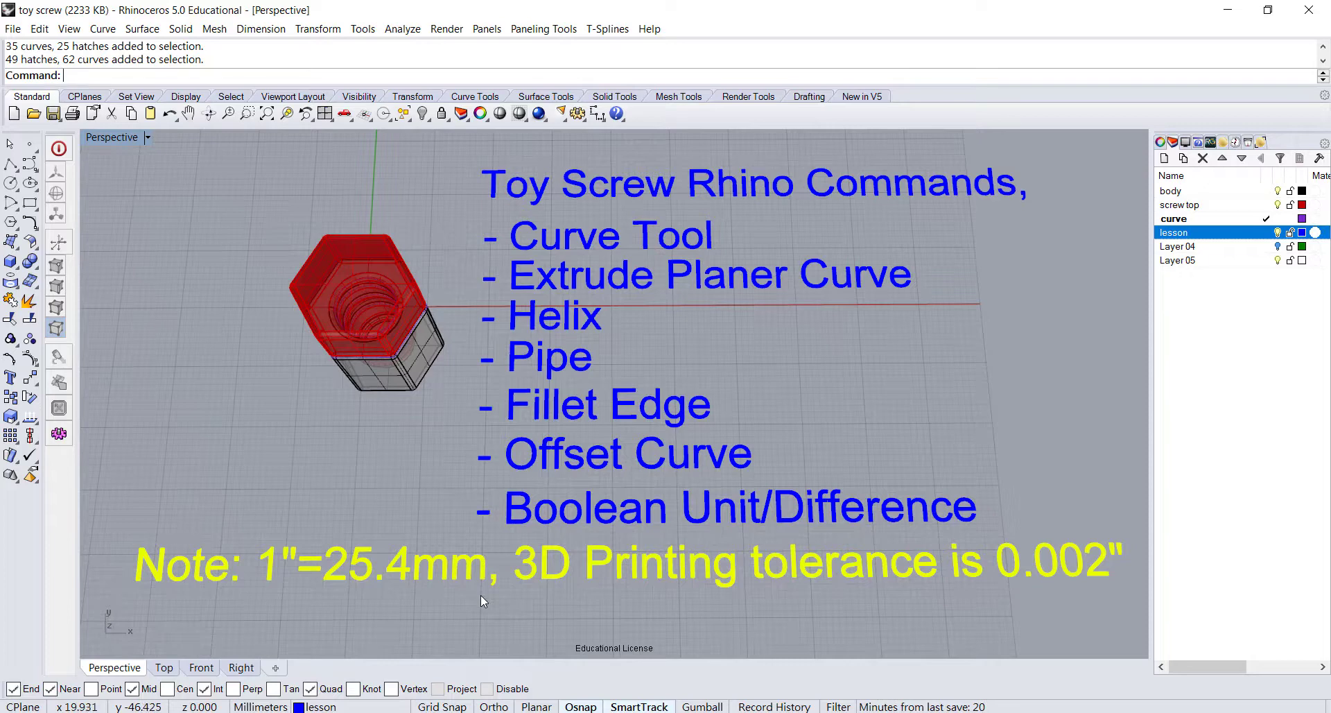
Deselect the note and float the Polygon tools as a separate palette.
{"action": "left_click", "coordinate": [480, 603]}
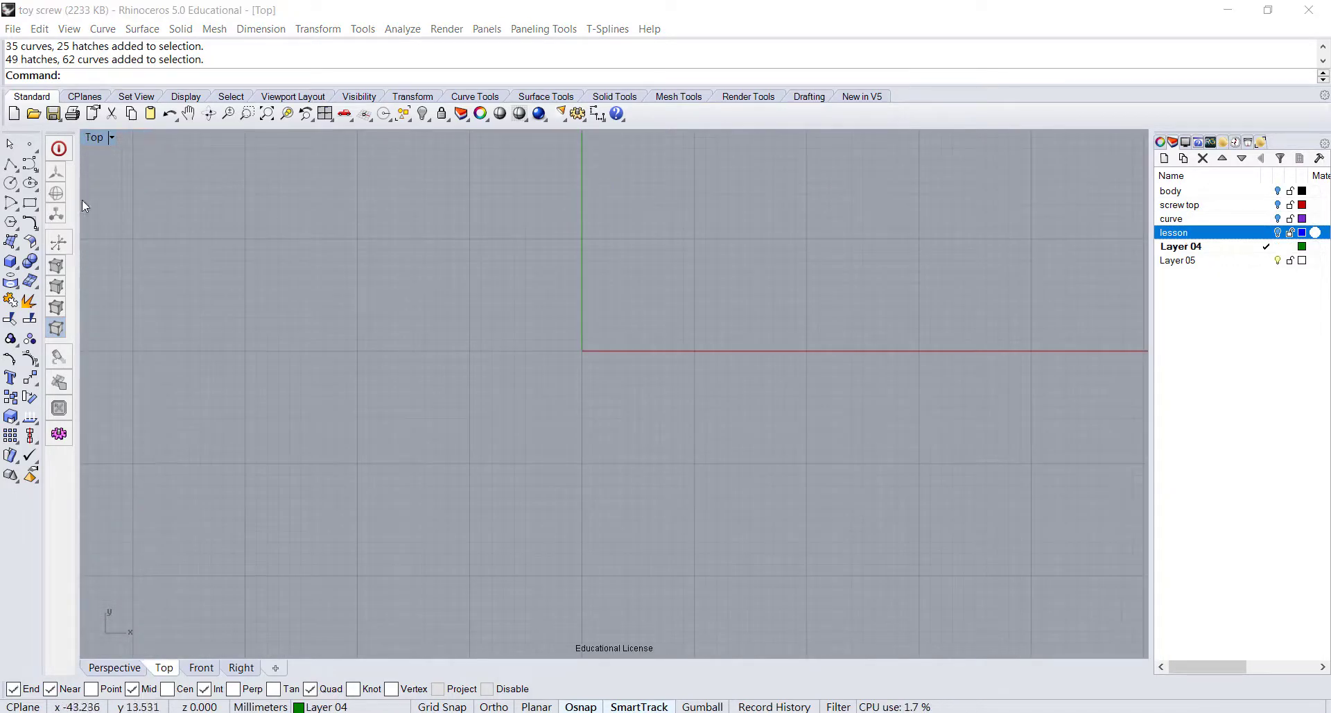
{"action": "left_click", "coordinate": [18, 226]}
{"action": "left_click_drag", "start_coordinate": [20, 233], "coordinate": [270, 217]}
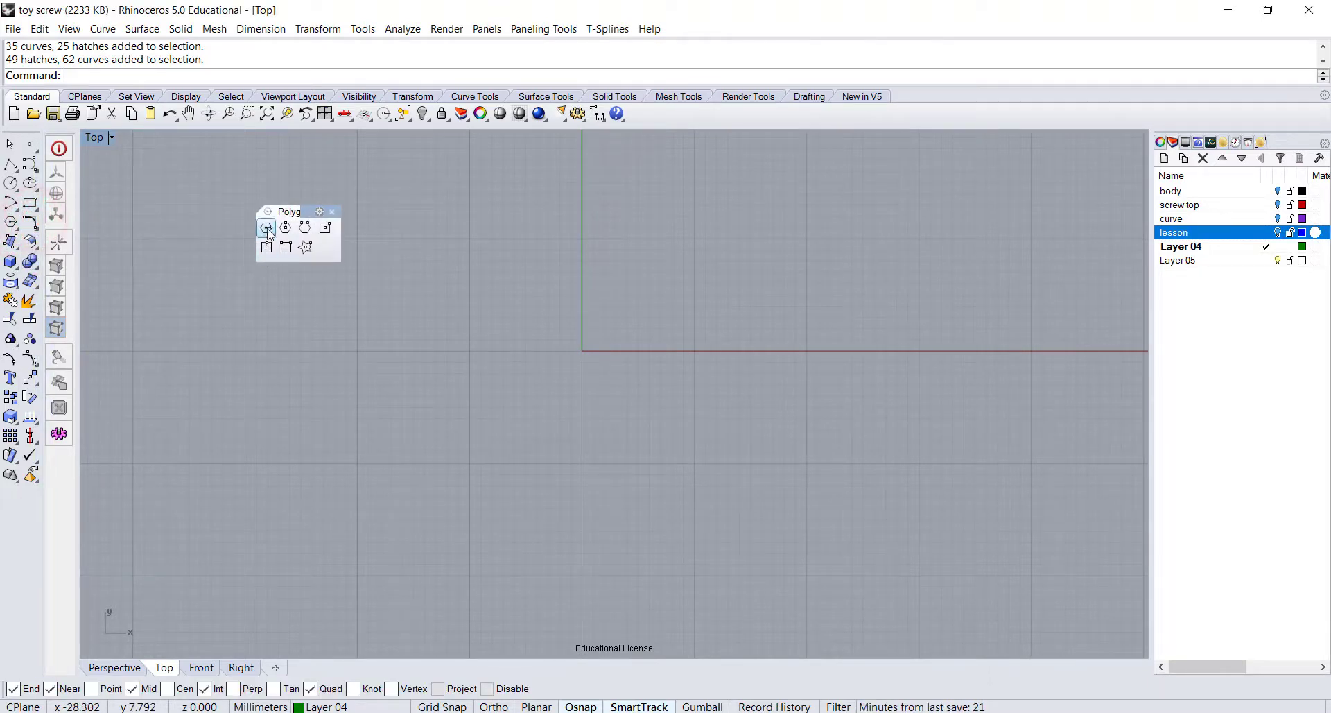
Draw a six-sided center-radius polygon at origin 0, snapping its corner to the grid.
{"action": "left_click", "coordinate": [267, 229]}
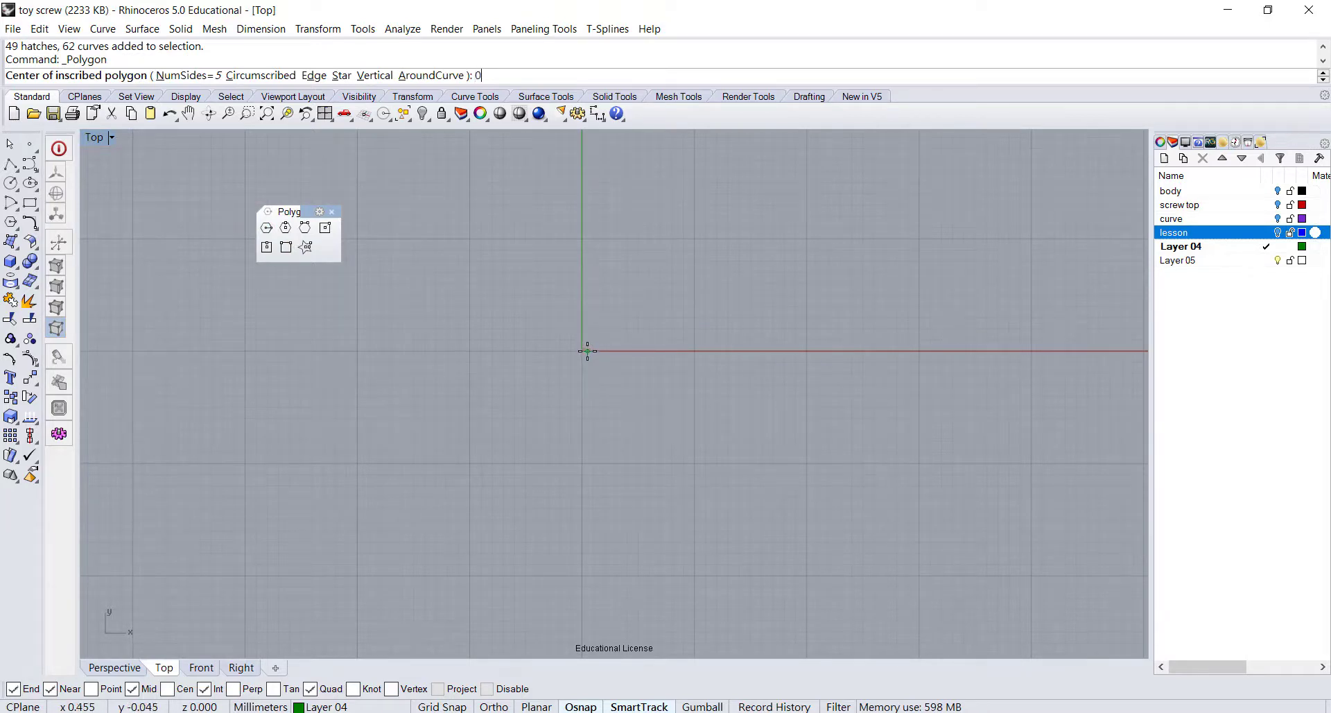
{"action": "type", "text": "0"}
{"action": "key", "text": "Return"}
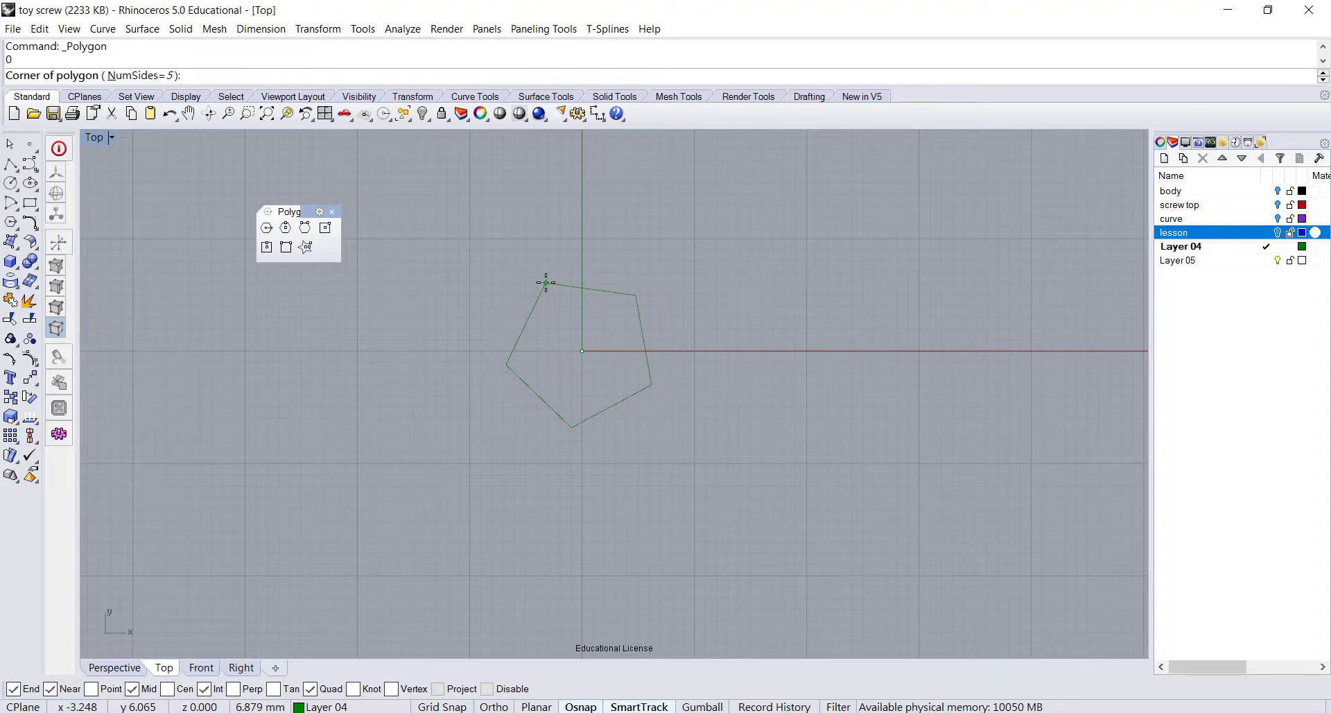
{"action": "left_click", "coordinate": [131, 75]}
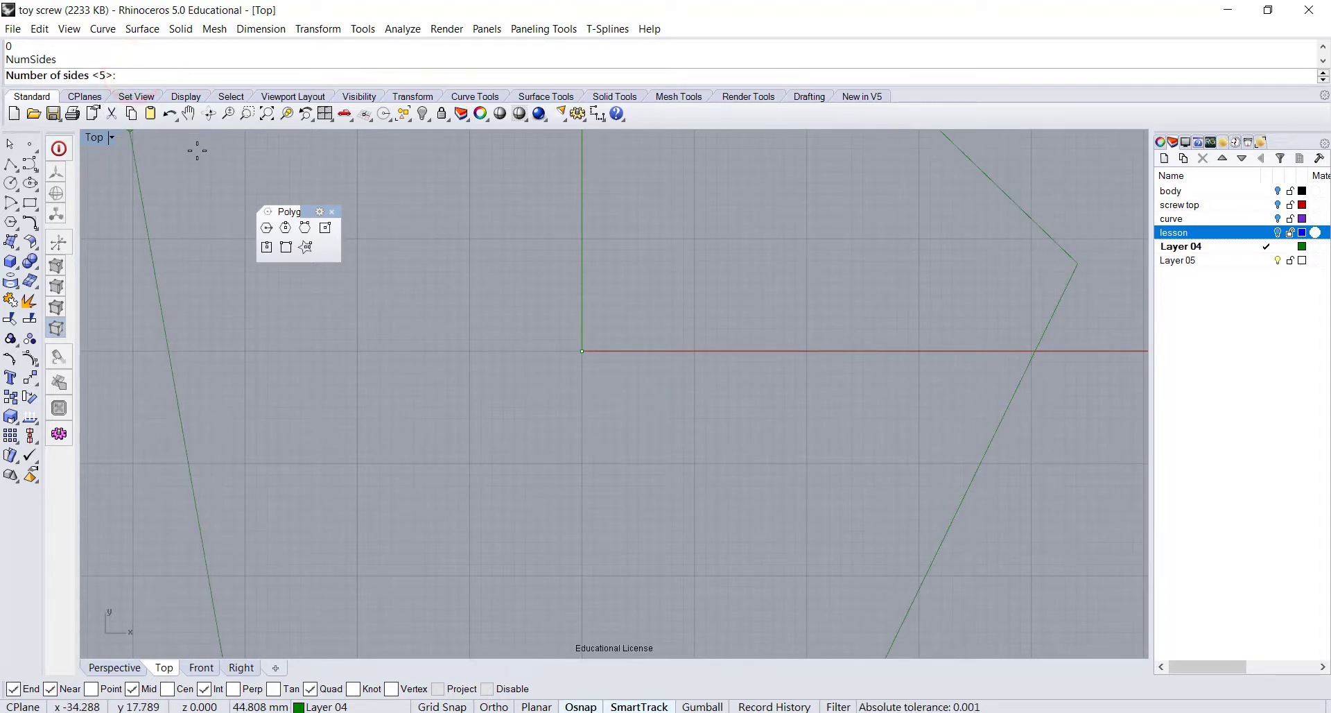
{"action": "type", "text": "6"}
{"action": "key", "text": "Return"}
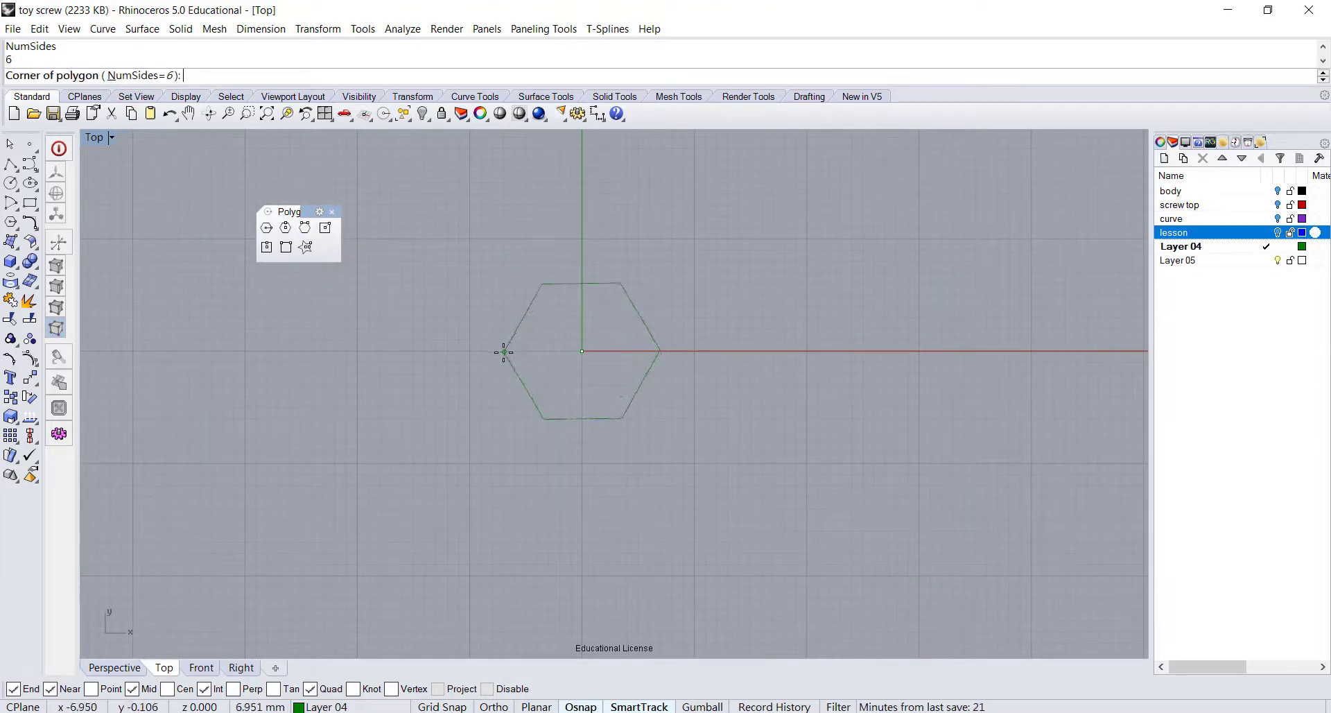
{"action": "left_click", "coordinate": [444, 707]}
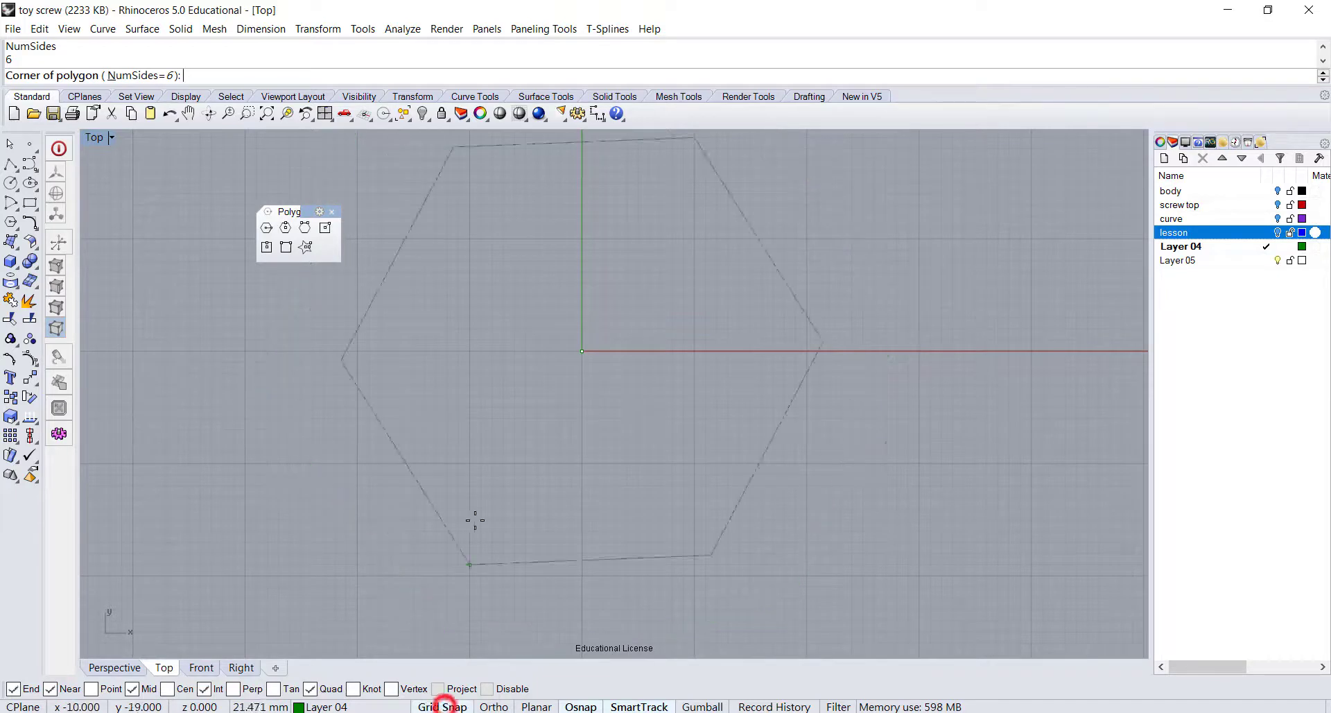
{"action": "left_click", "coordinate": [470, 351]}
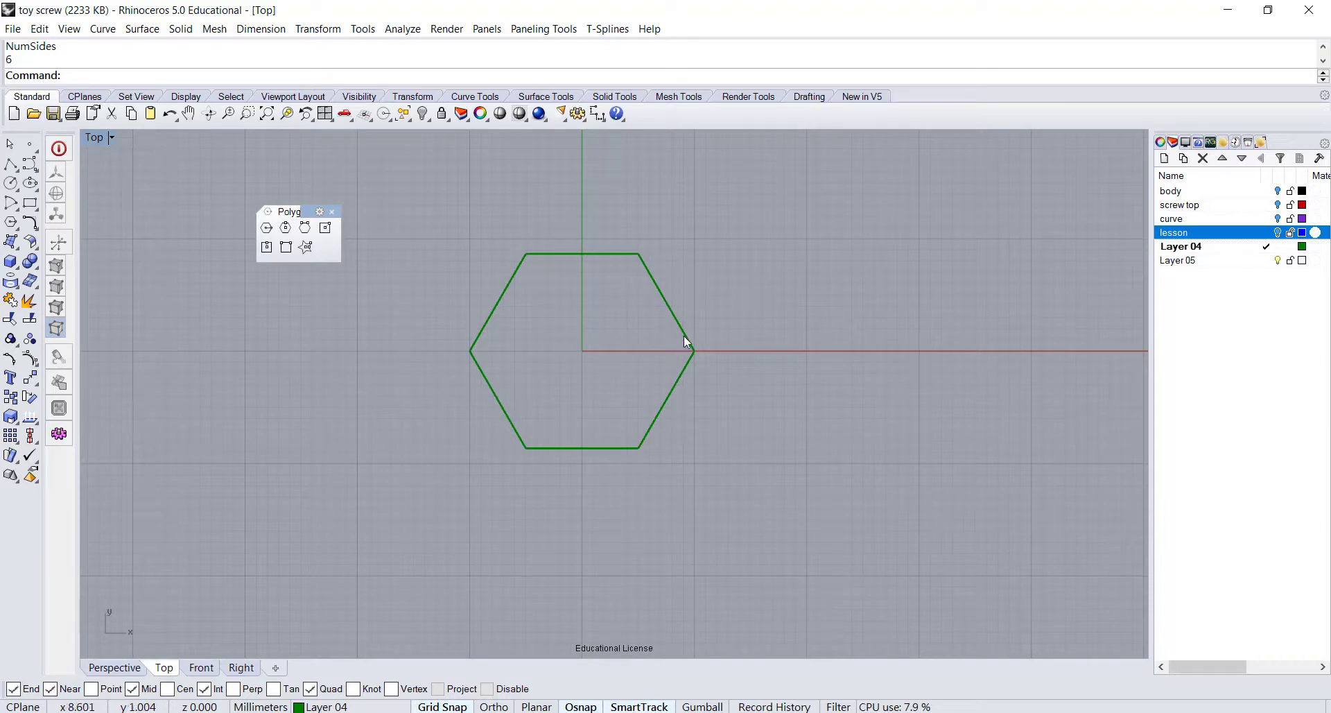
Maximize the Perspective view and select the hexagon outline.
{"action": "double_click", "coordinate": [93, 136]}
{"action": "double_click", "coordinate": [645, 137]}
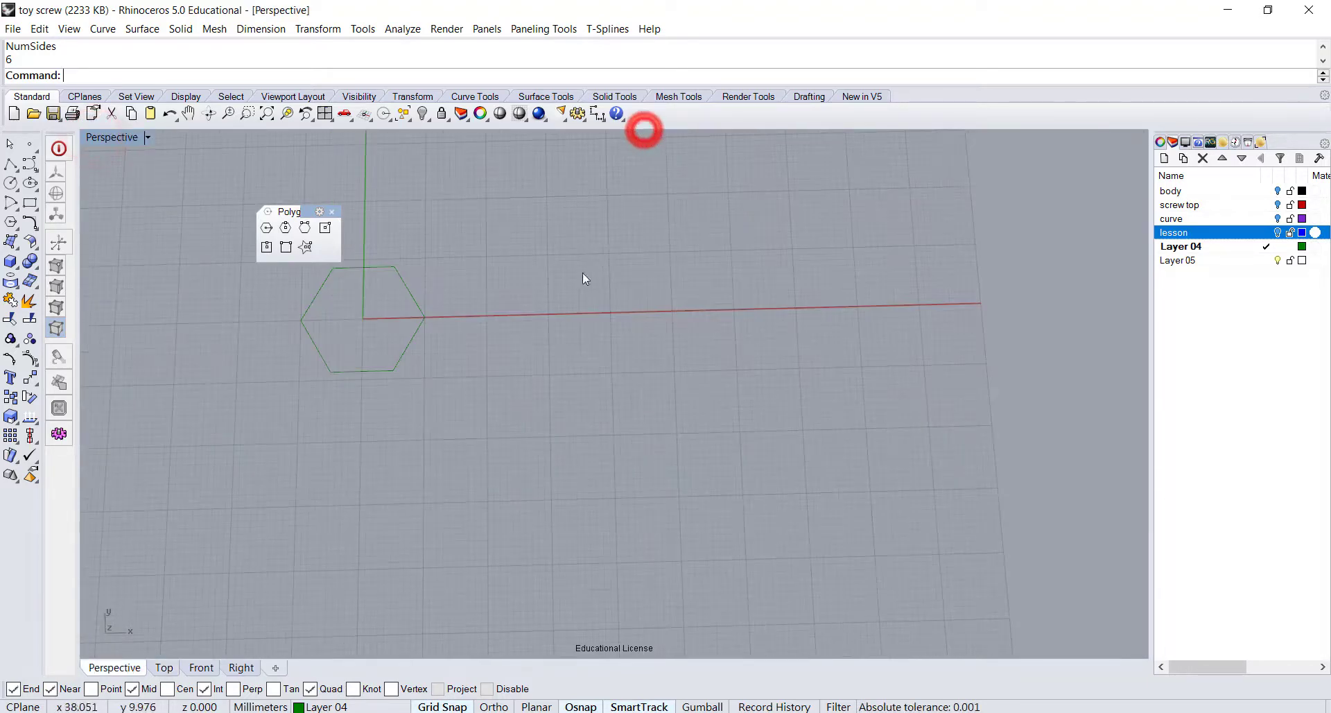
{"action": "scroll", "coordinate": [493, 311], "scroll_direction": "up", "scroll_amount": 5}
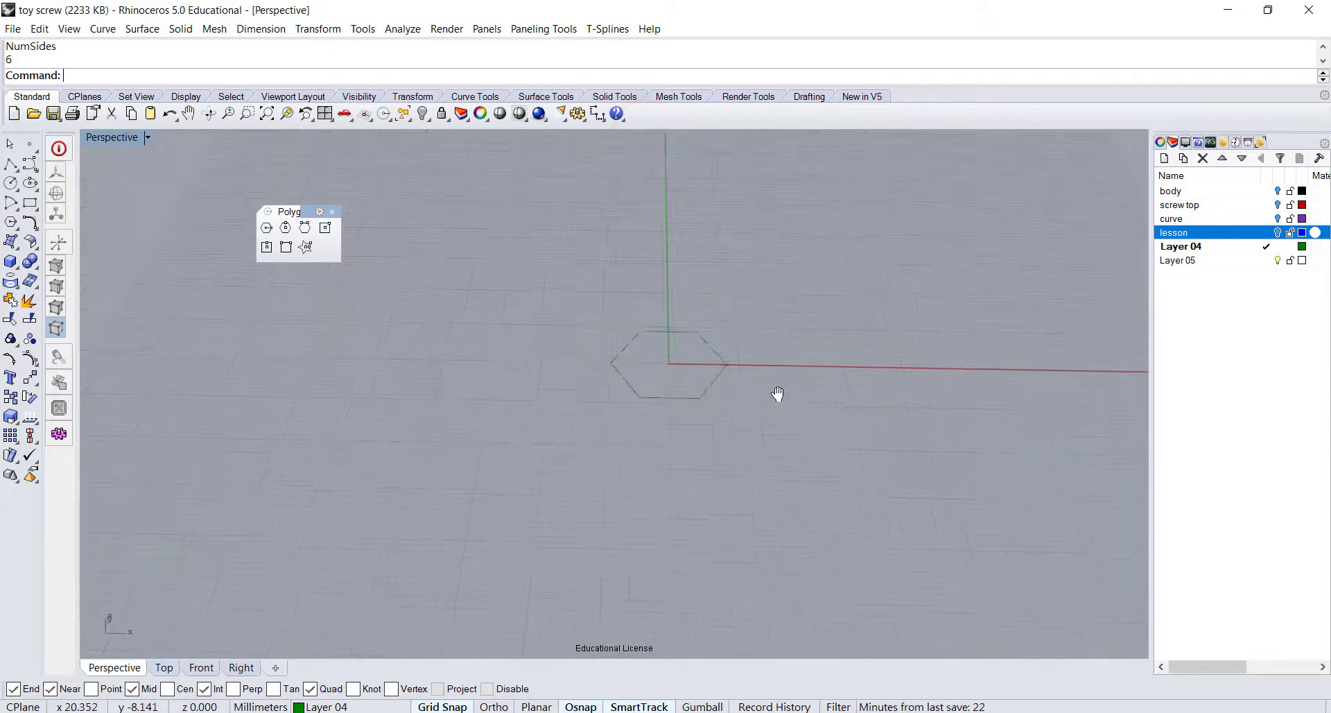
{"action": "right_click_drag", "start_coordinate": [771, 392], "coordinate": [743, 386]}
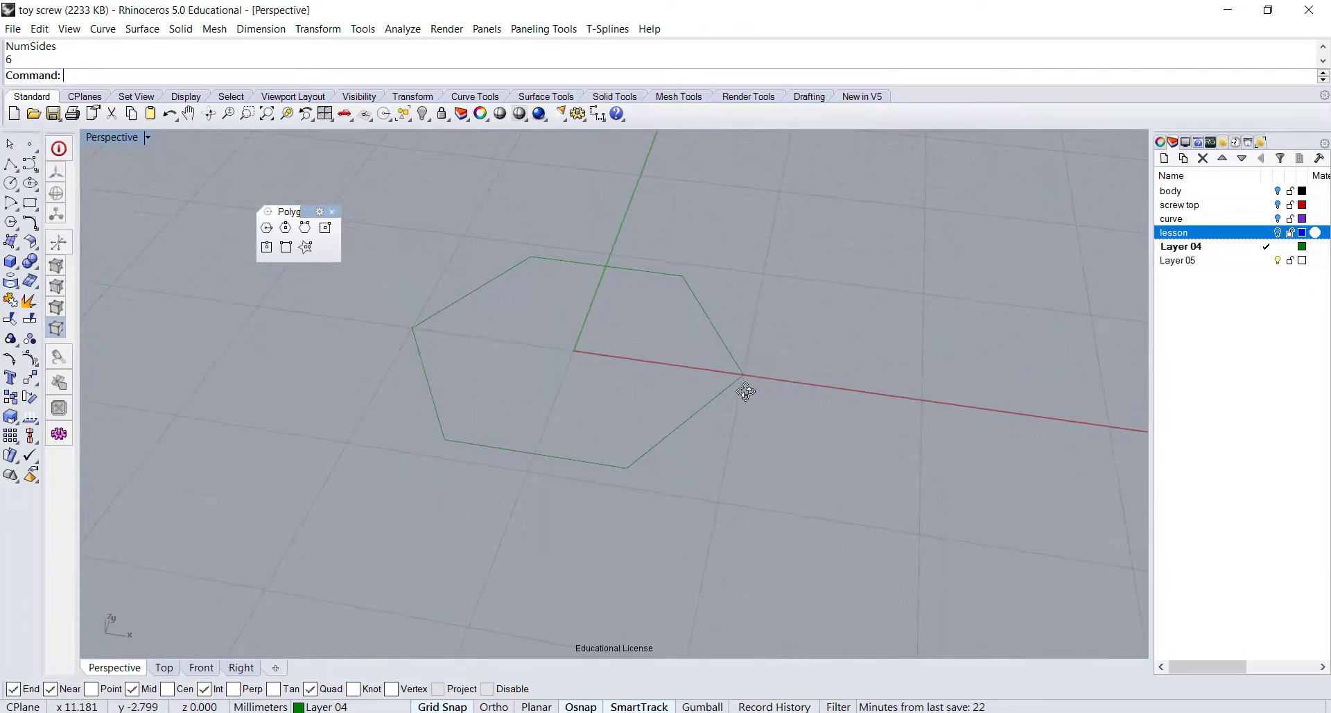
{"action": "left_click", "coordinate": [730, 383]}
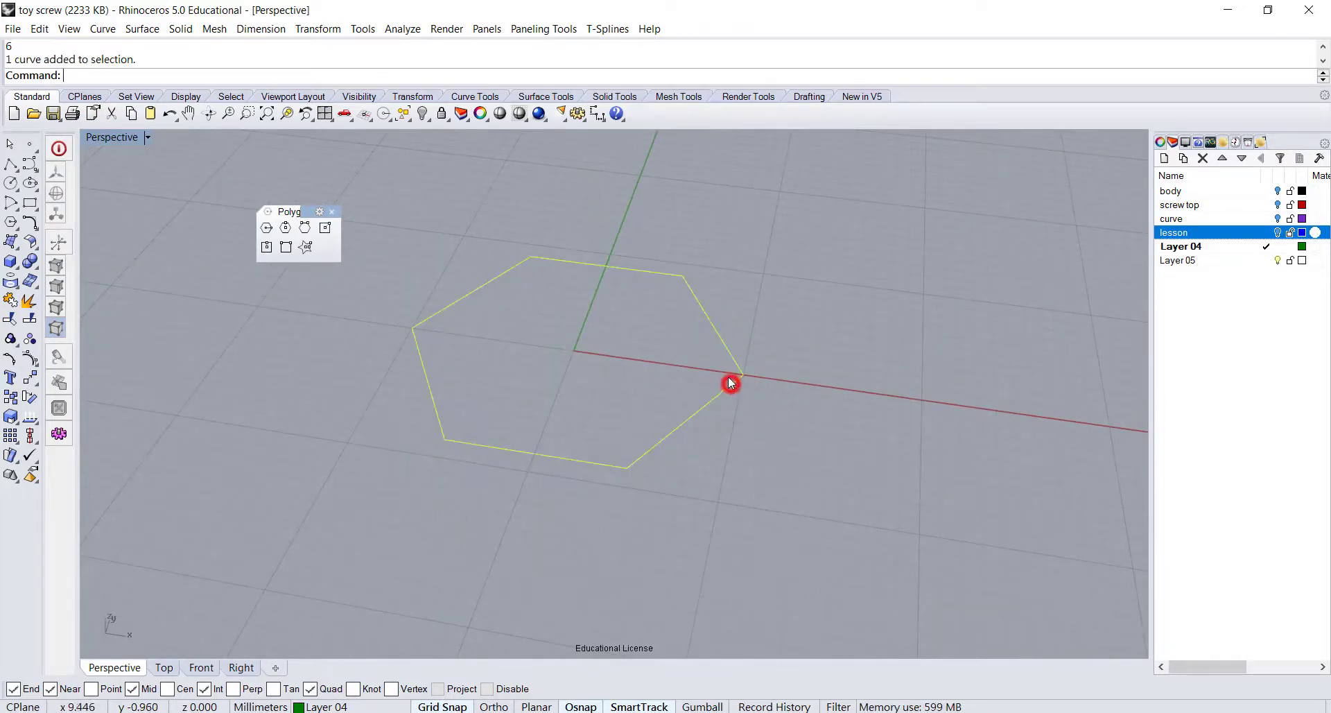
Extrude the hexagon straight up 10 mm into a solid prism.
{"action": "left_click", "coordinate": [180, 29]}
{"action": "mouse_move", "coordinate": [241, 302]}
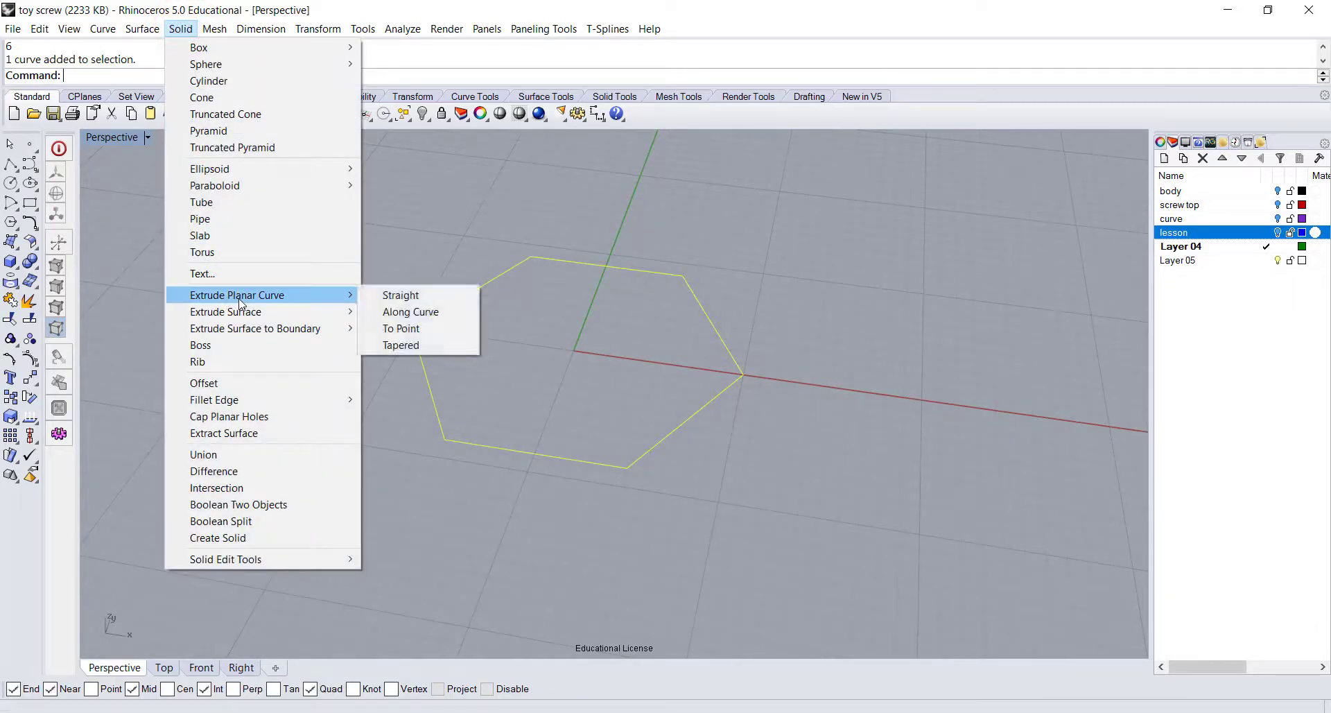
{"action": "left_click", "coordinate": [392, 294]}
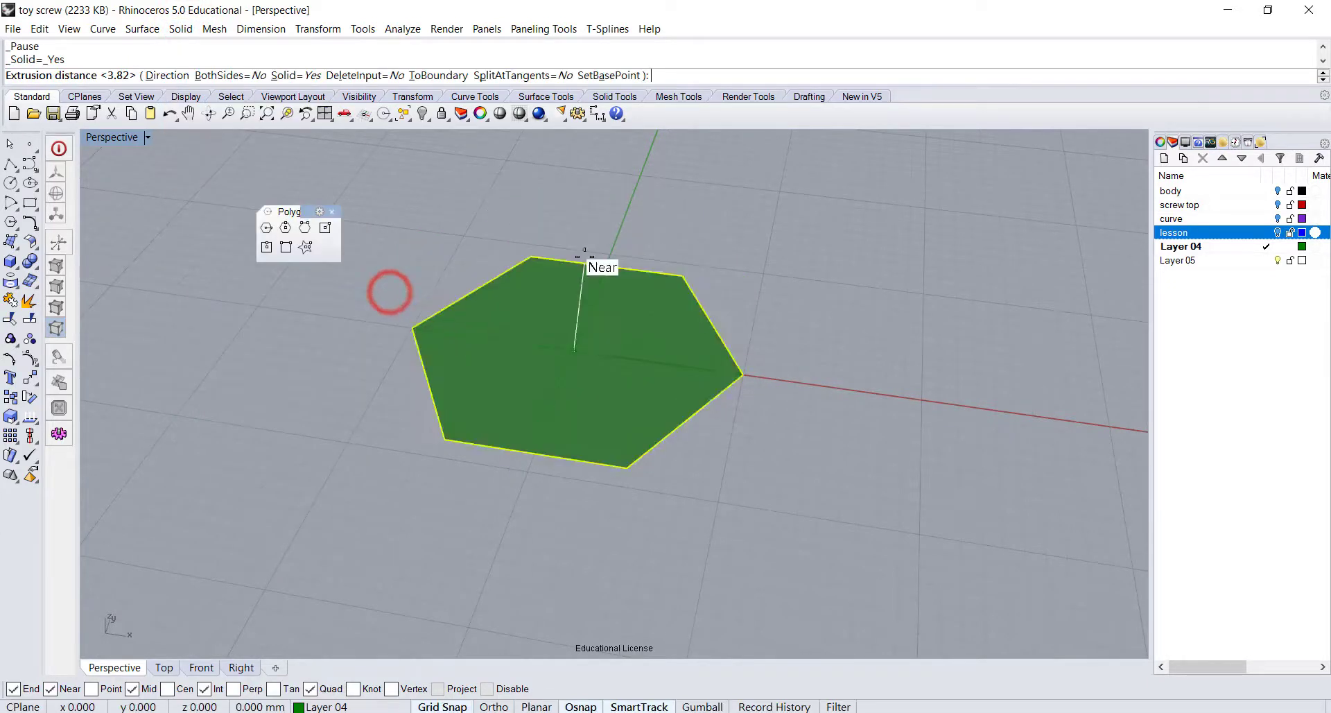
{"action": "right_click_drag", "start_coordinate": [591, 231], "coordinate": [600, 225]}
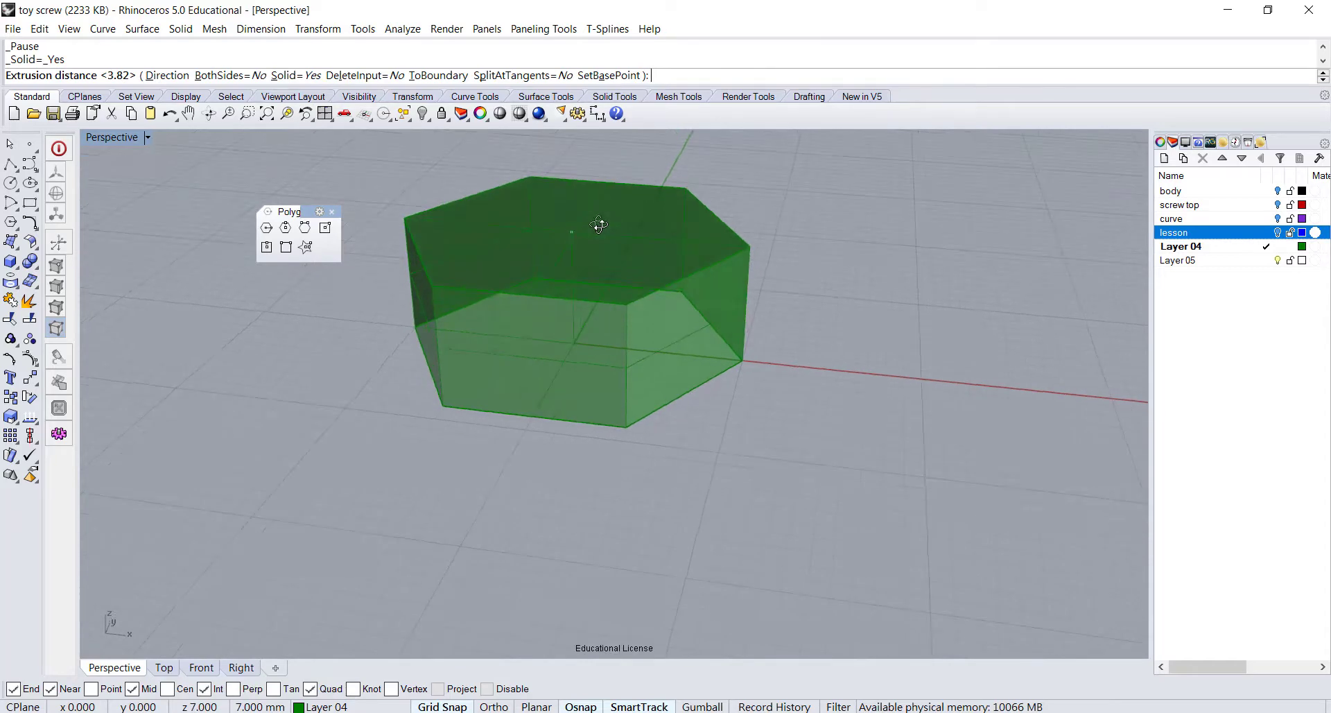
{"action": "type", "text": "1"}
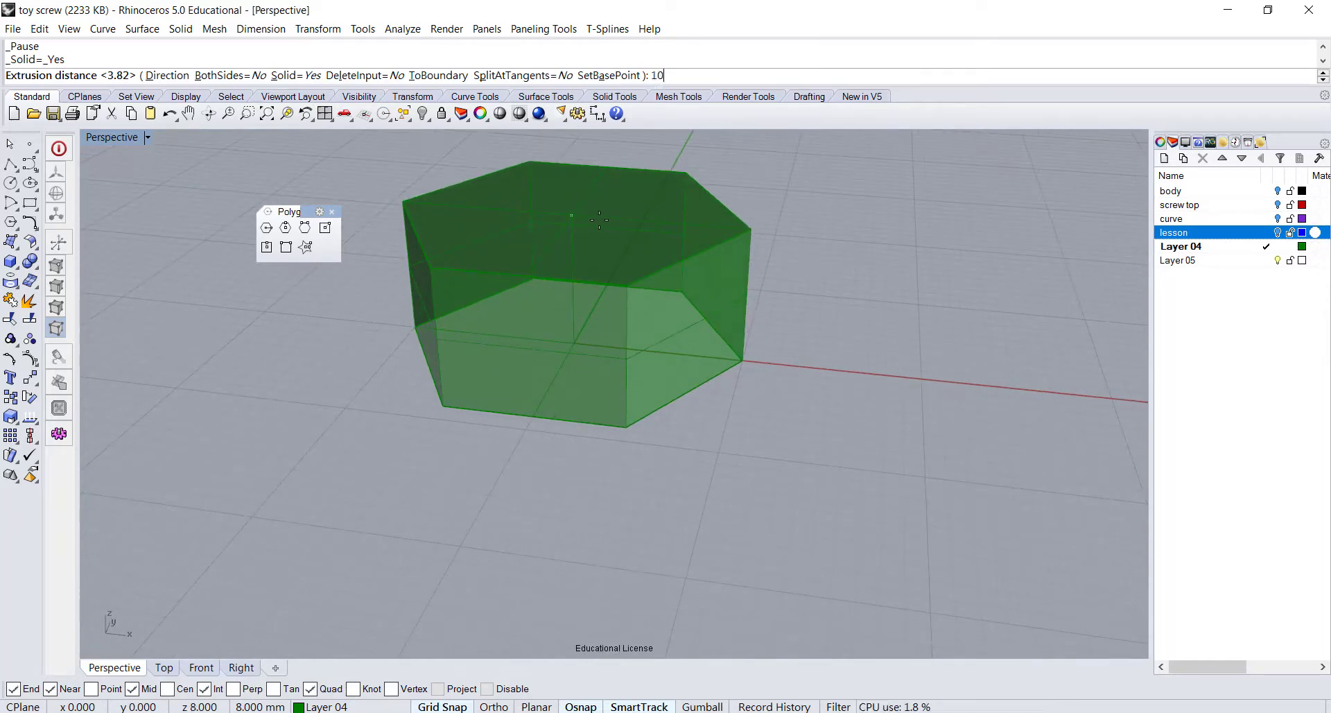
{"action": "type", "text": "0"}
{"action": "key", "text": "Return"}
{"action": "right_click_drag", "start_coordinate": [808, 294], "coordinate": [802, 335]}
{"action": "right_click_drag", "start_coordinate": [465, 352], "coordinate": [579, 314]}
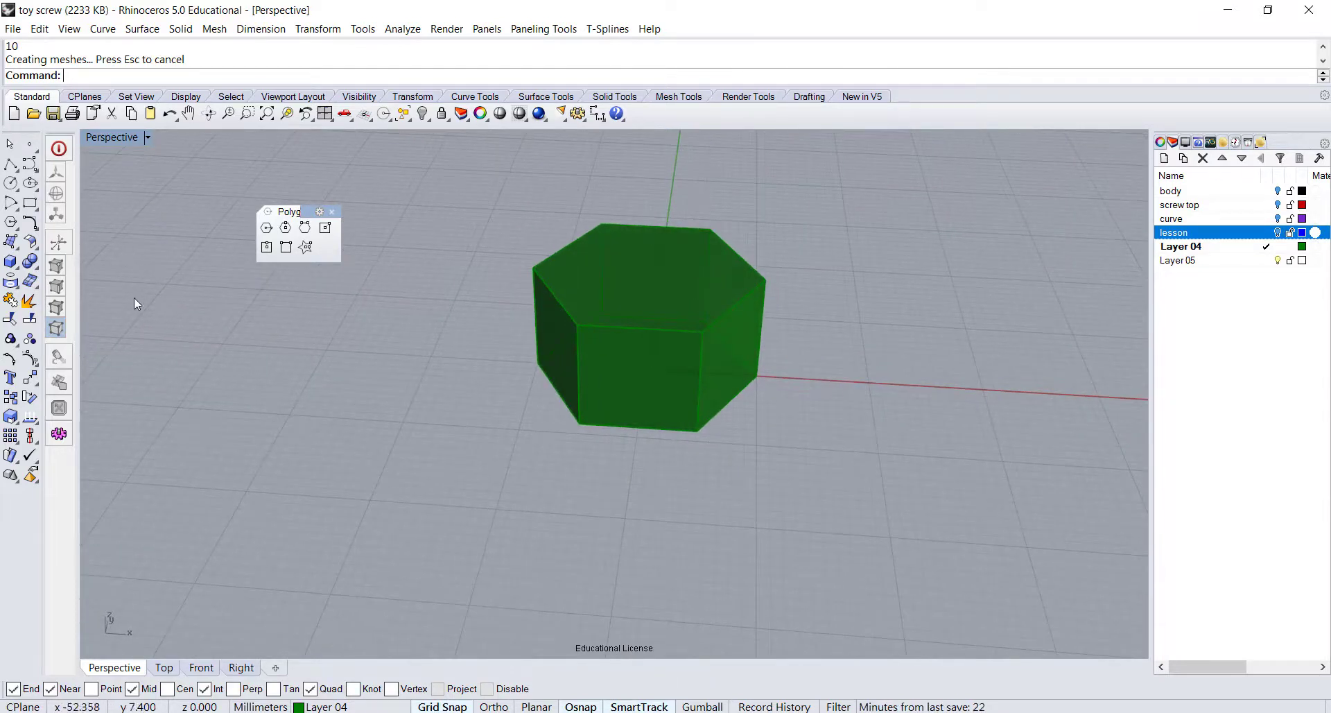
Fillet all edges of the hexagonal prism with radius 1 using Fillet Edge.
{"action": "left_click", "coordinate": [30, 262]}
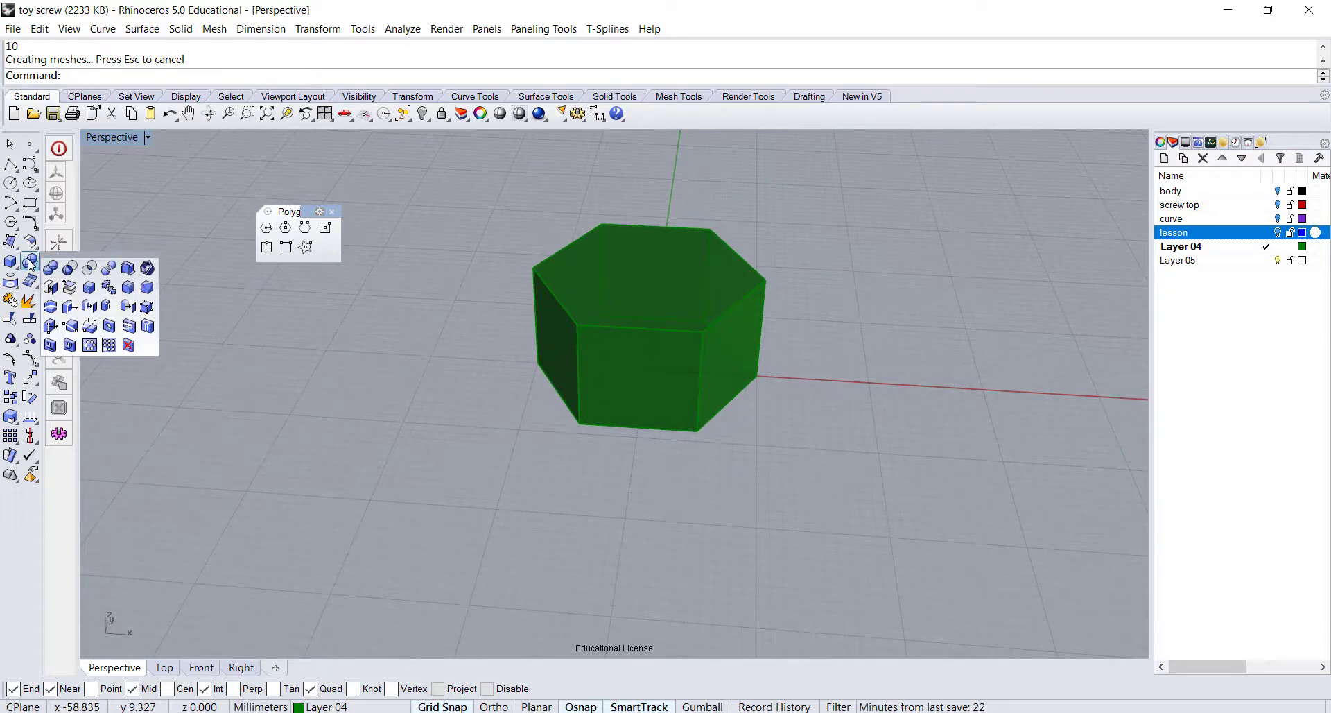
{"action": "left_click", "coordinate": [127, 290]}
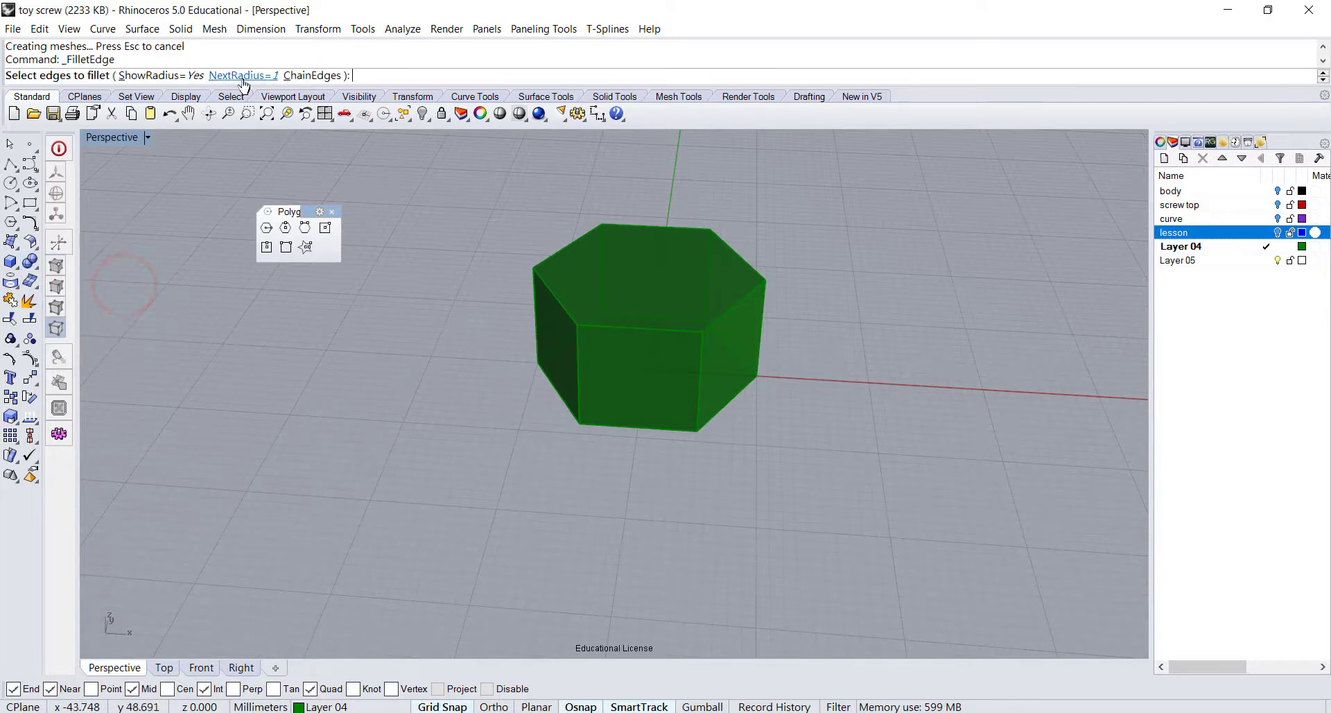
{"action": "left_click_drag", "start_coordinate": [470, 168], "coordinate": [871, 477]}
{"action": "key", "text": "Return"}
{"action": "key", "text": "Return"}
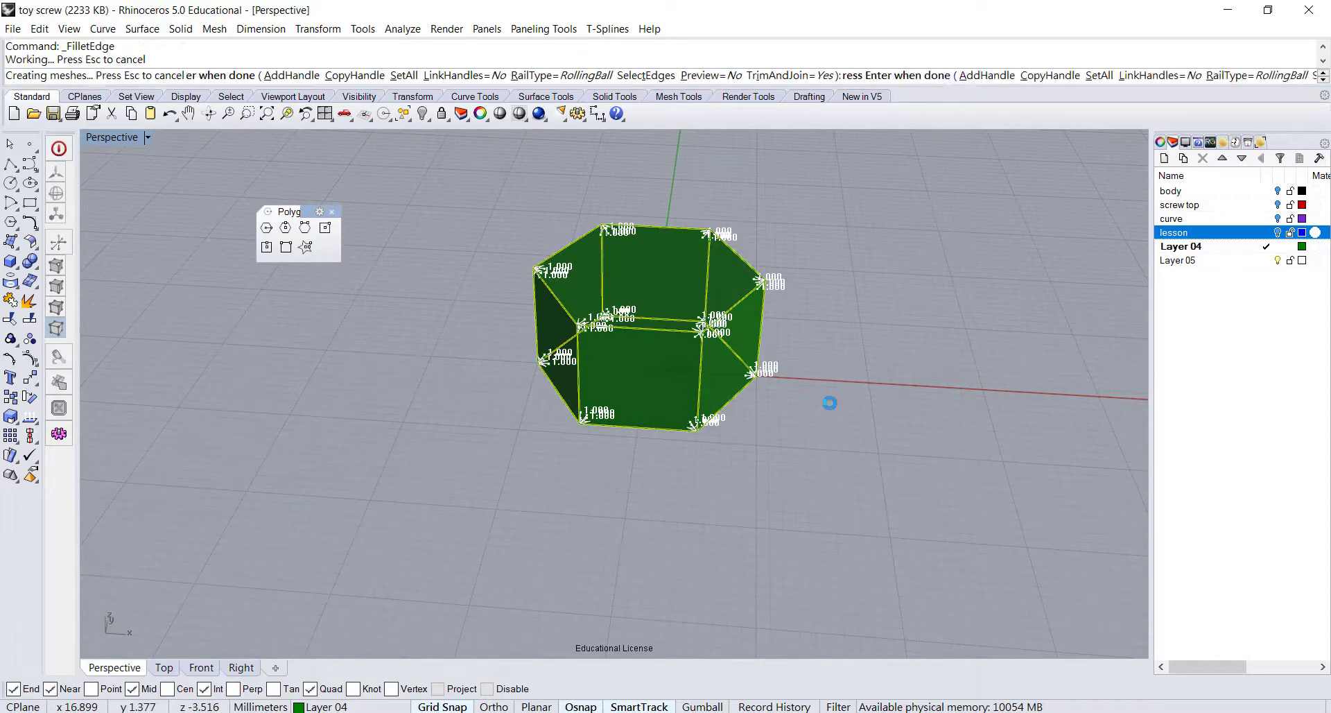
{"action": "right_click_drag", "start_coordinate": [851, 312], "coordinate": [763, 378]}
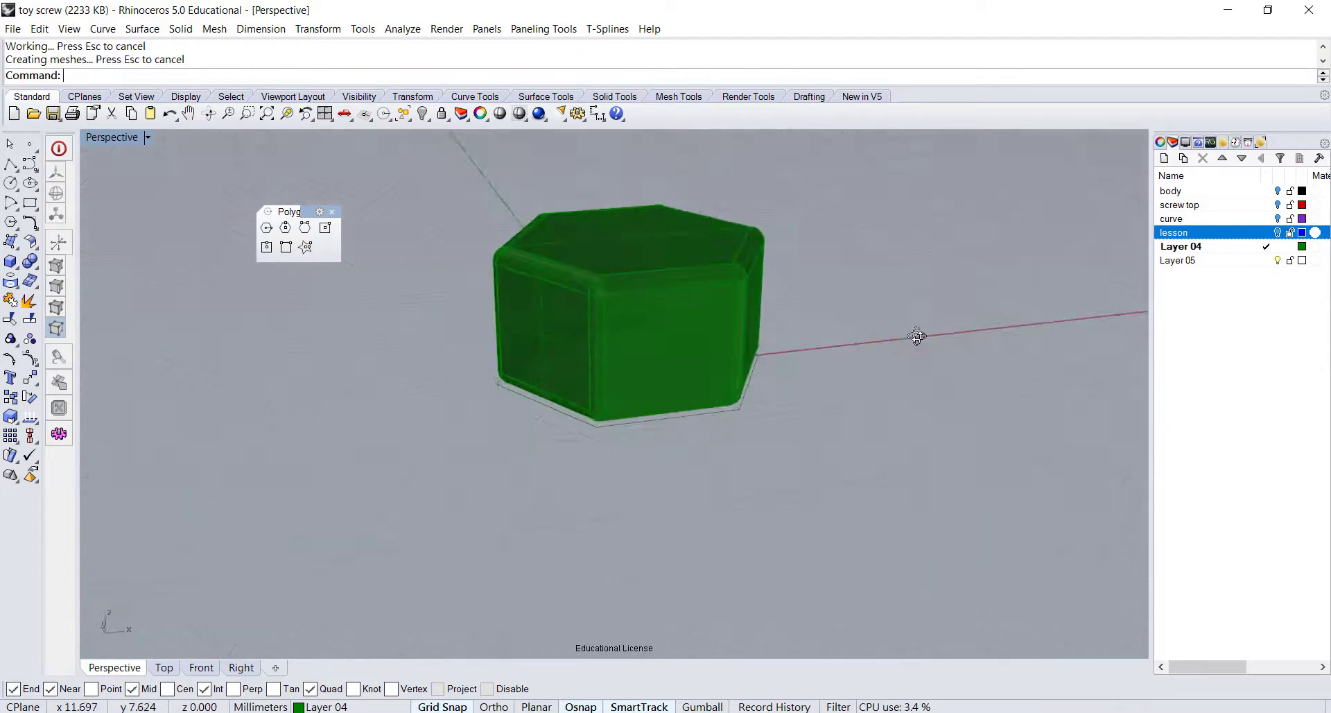
Restore the four-view layout and close the floating Polygon toolbar.
{"action": "right_click_drag", "start_coordinate": [916, 337], "coordinate": [860, 407]}
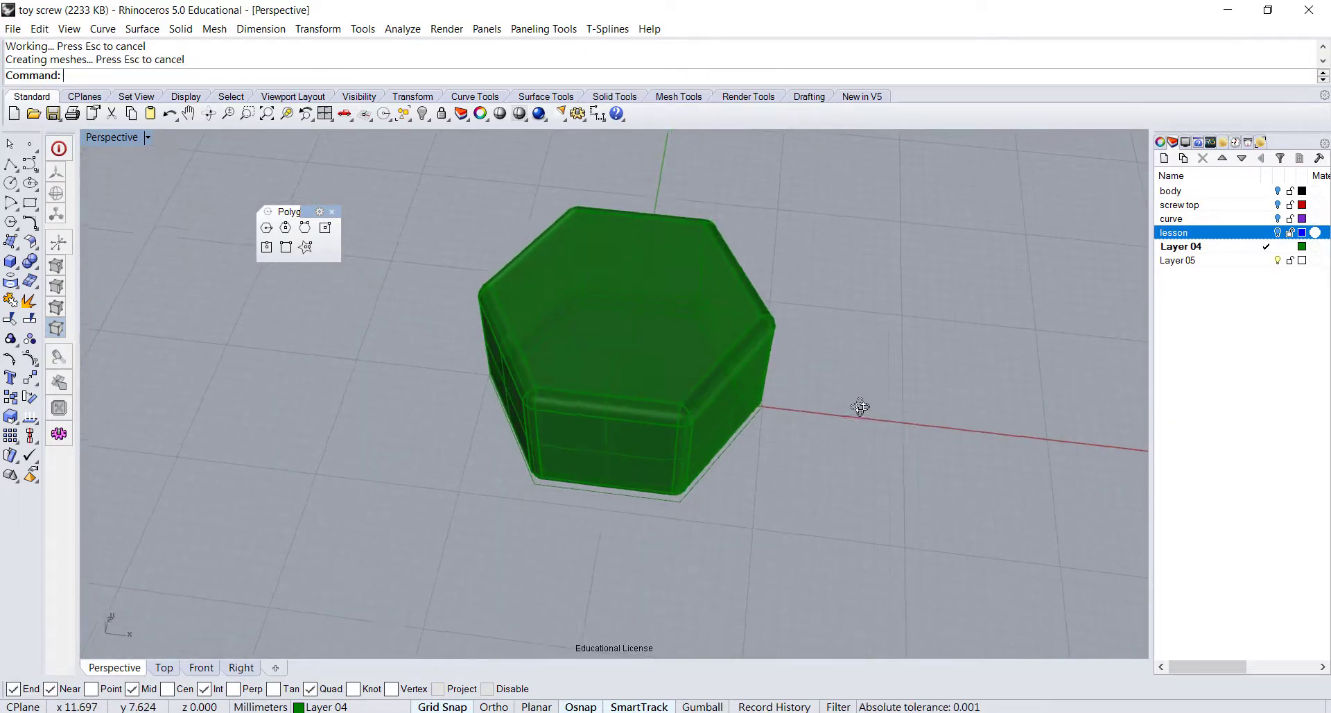
{"action": "double_click", "coordinate": [118, 138]}
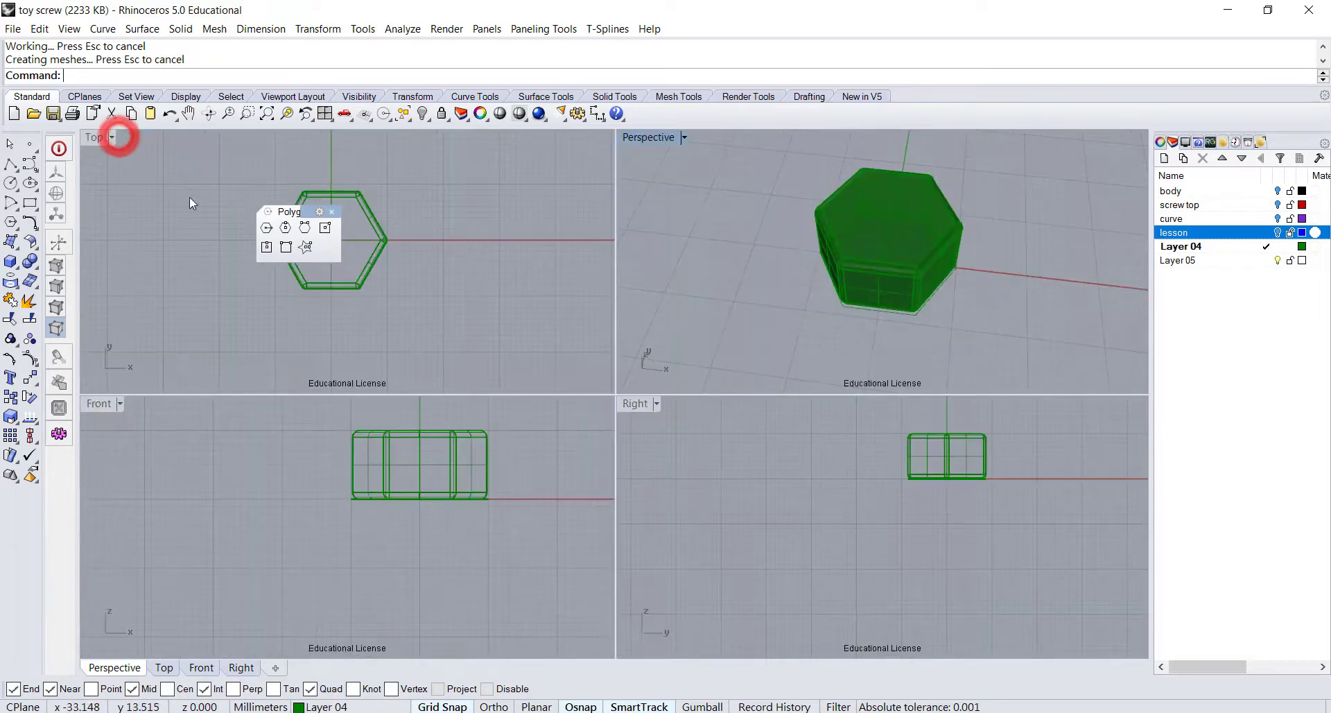
{"action": "left_click", "coordinate": [331, 211]}
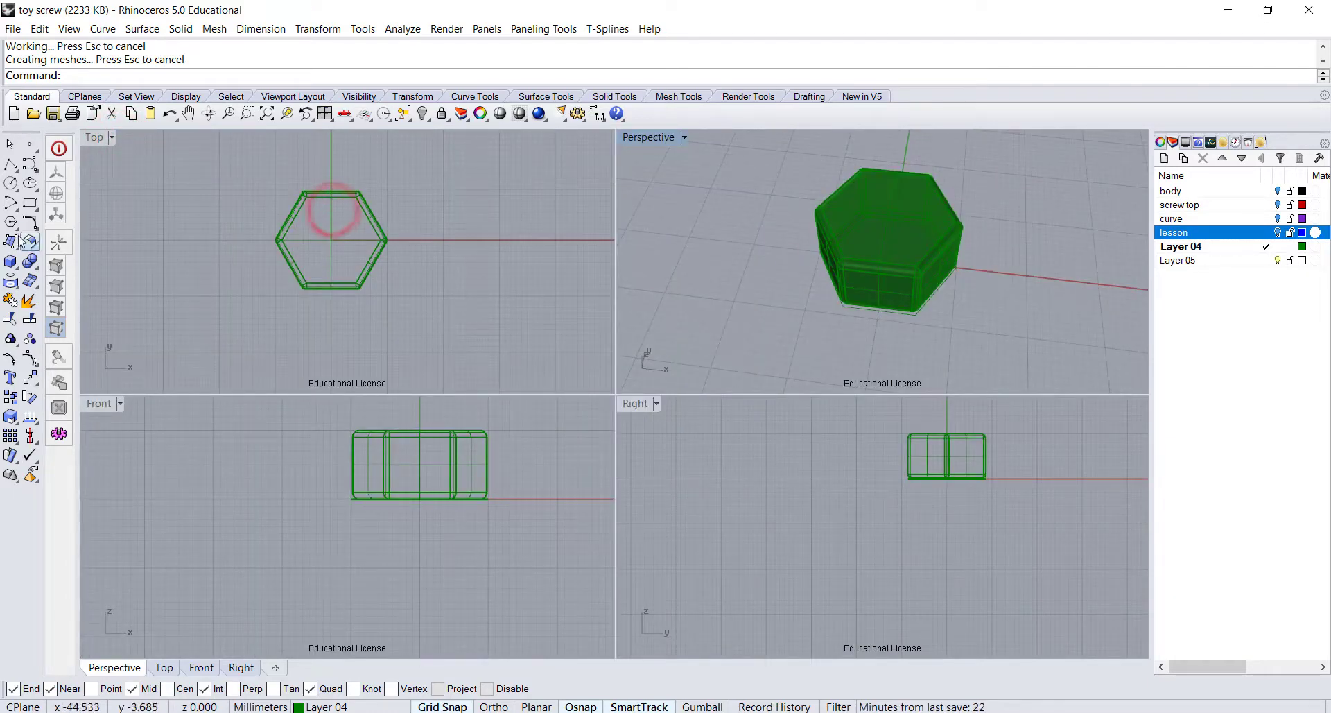
Draw a circle centred at origin 0 inside the hexagon and select it.
{"action": "left_click", "coordinate": [12, 189]}
{"action": "left_click", "coordinate": [30, 188]}
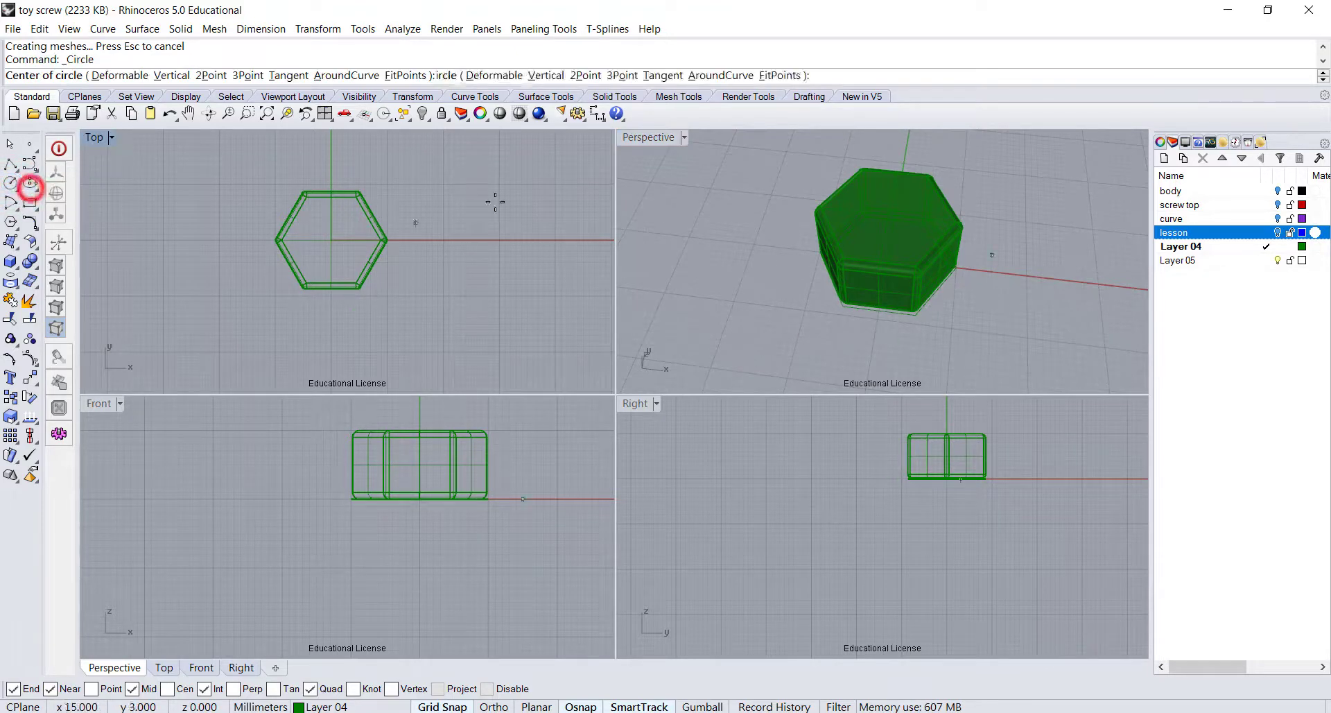
{"action": "scroll", "coordinate": [323, 237], "scroll_direction": "up", "scroll_amount": 3}
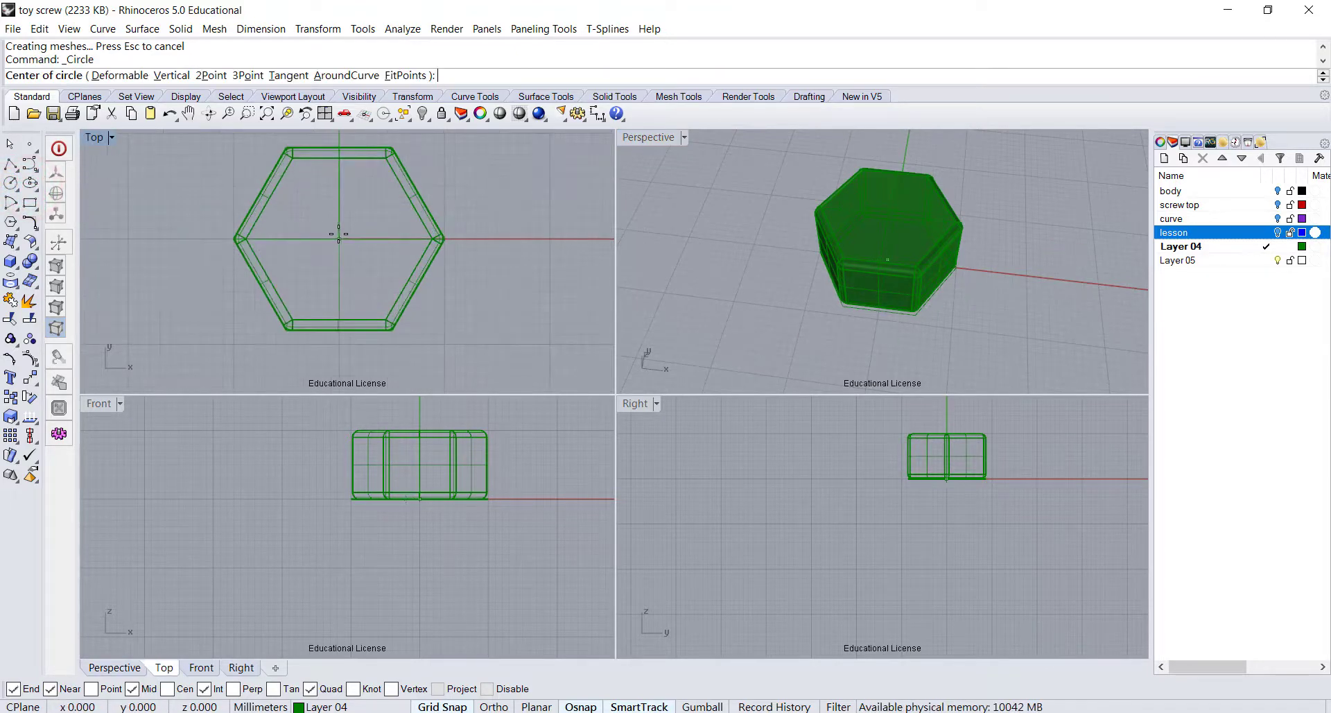
{"action": "type", "text": "0"}
{"action": "key", "text": "Return"}
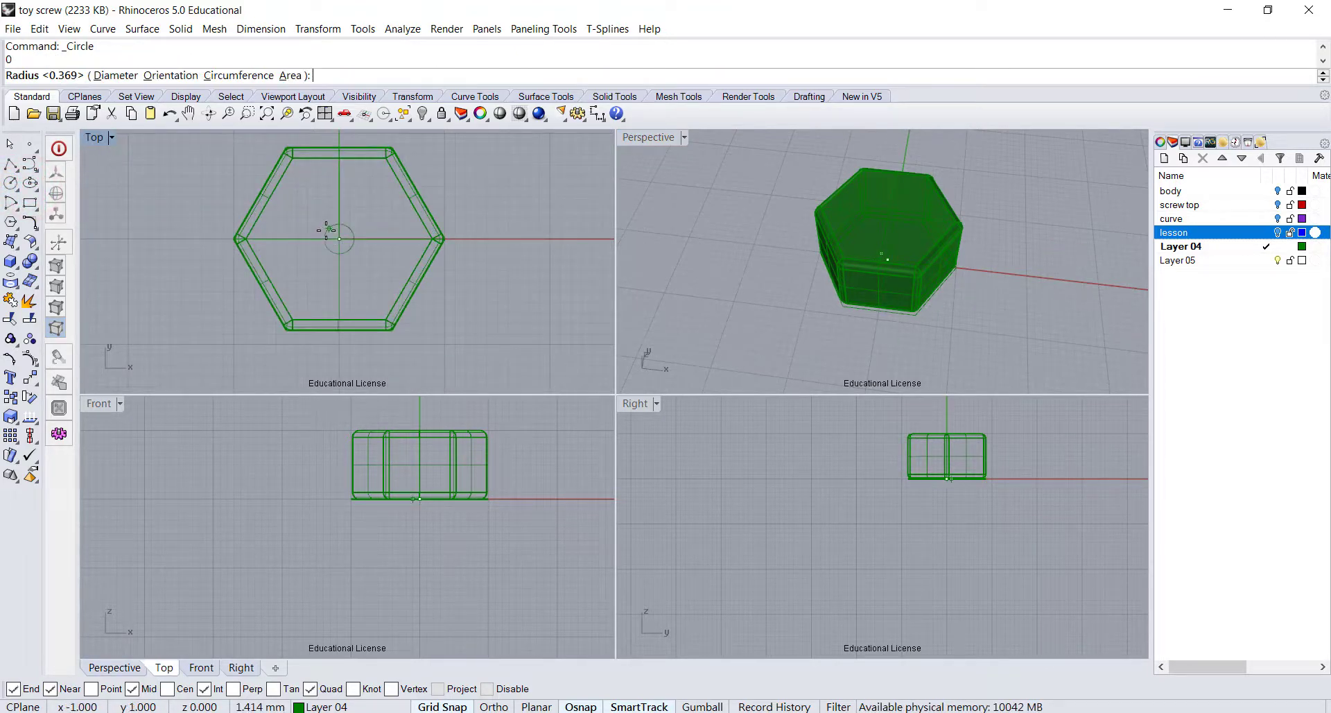
{"action": "left_click", "coordinate": [386, 235]}
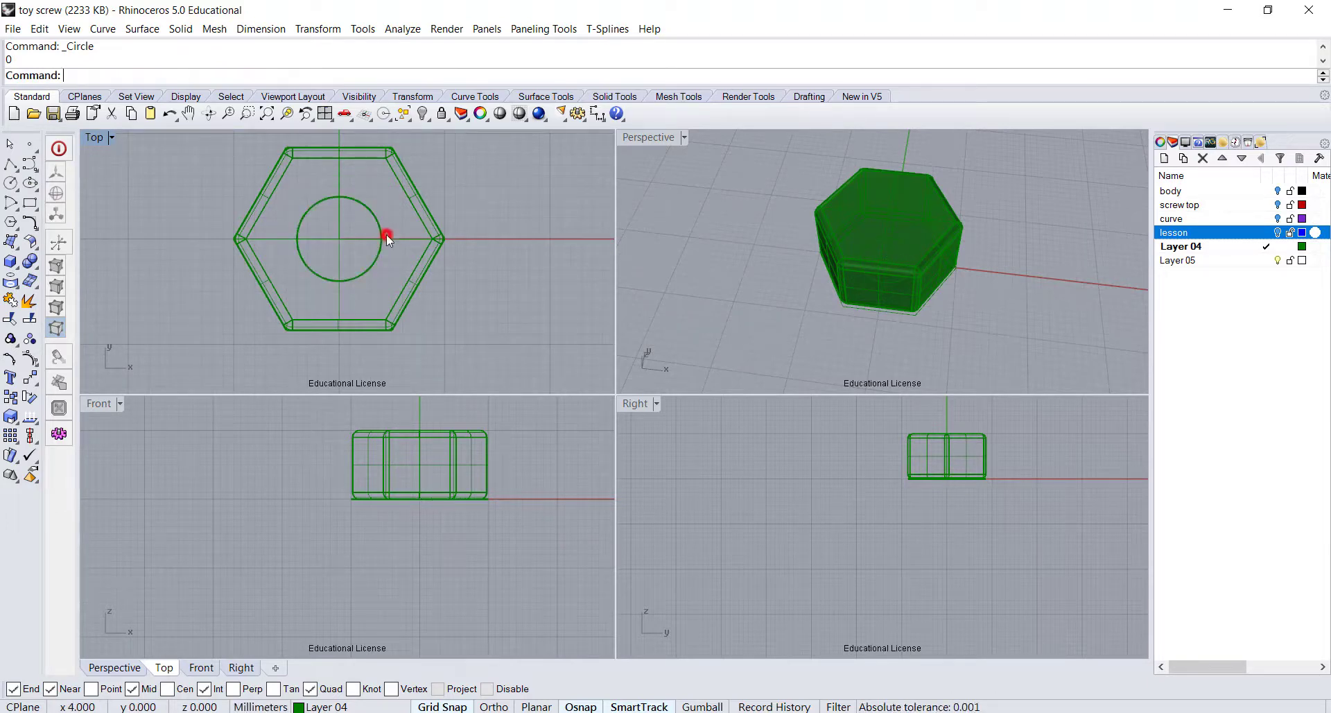
{"action": "left_click", "coordinate": [363, 273]}
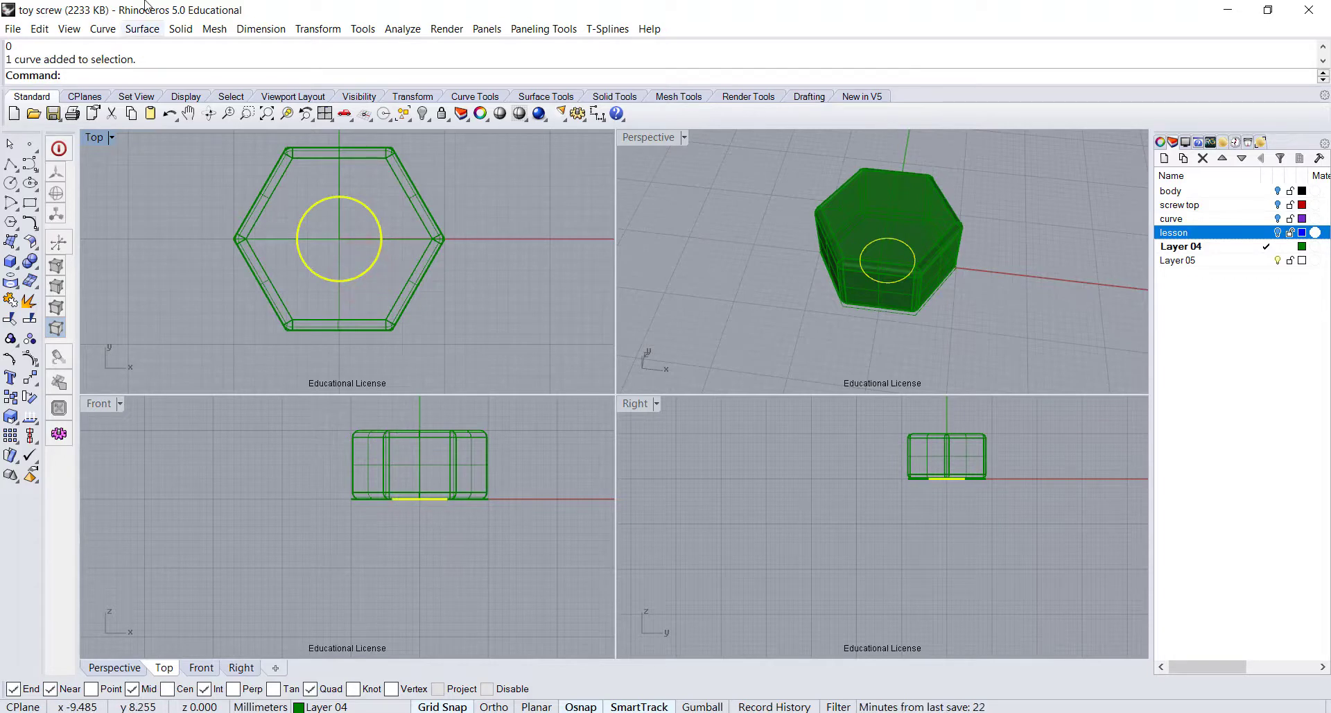
Extrude the circle straight down to -21 into a cylindrical shaft.
{"action": "left_click", "coordinate": [178, 29]}
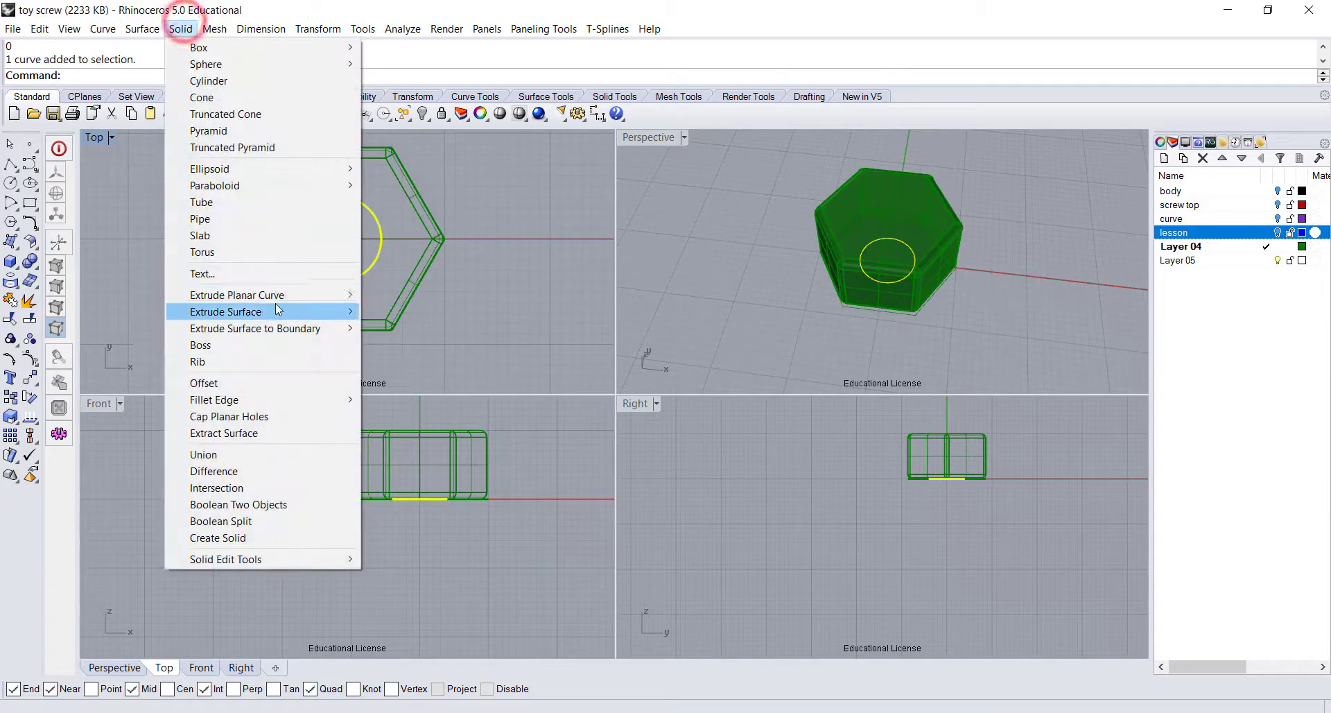
{"action": "mouse_move", "coordinate": [289, 298]}
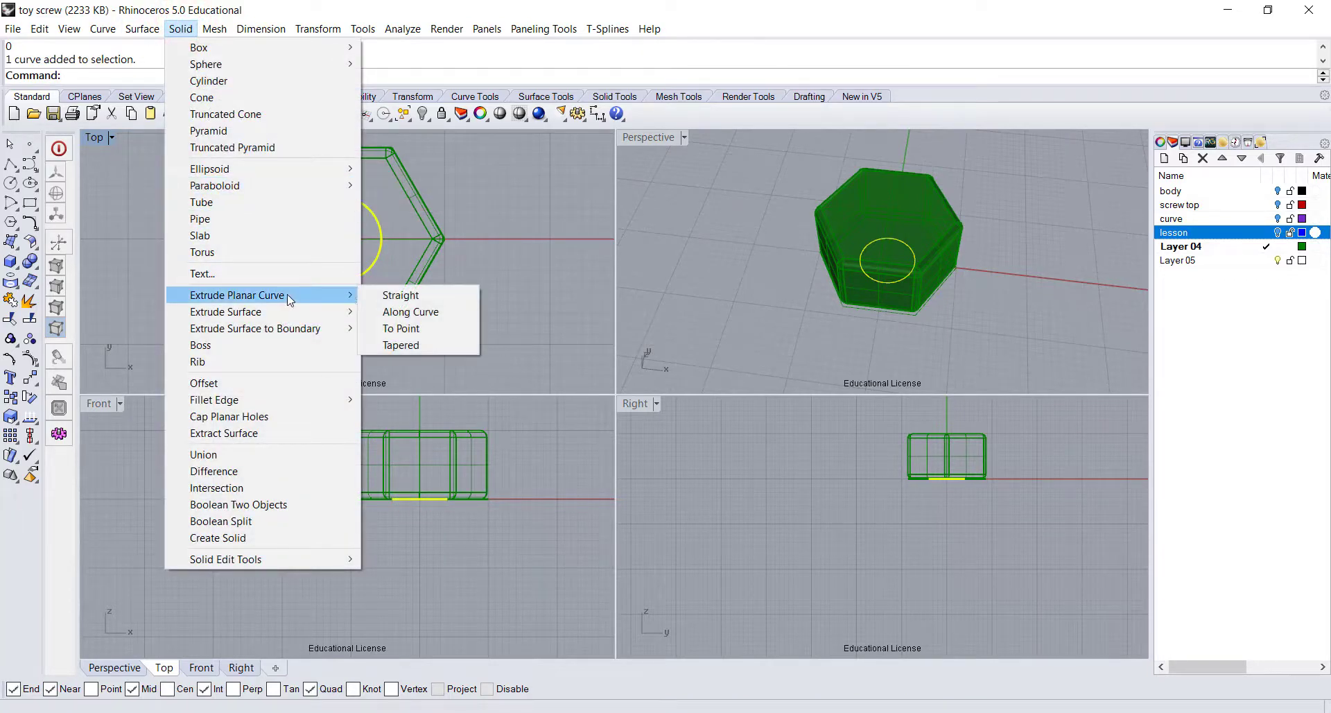
{"action": "left_click", "coordinate": [380, 294]}
{"action": "right_click_drag", "start_coordinate": [388, 631], "coordinate": [392, 569]}
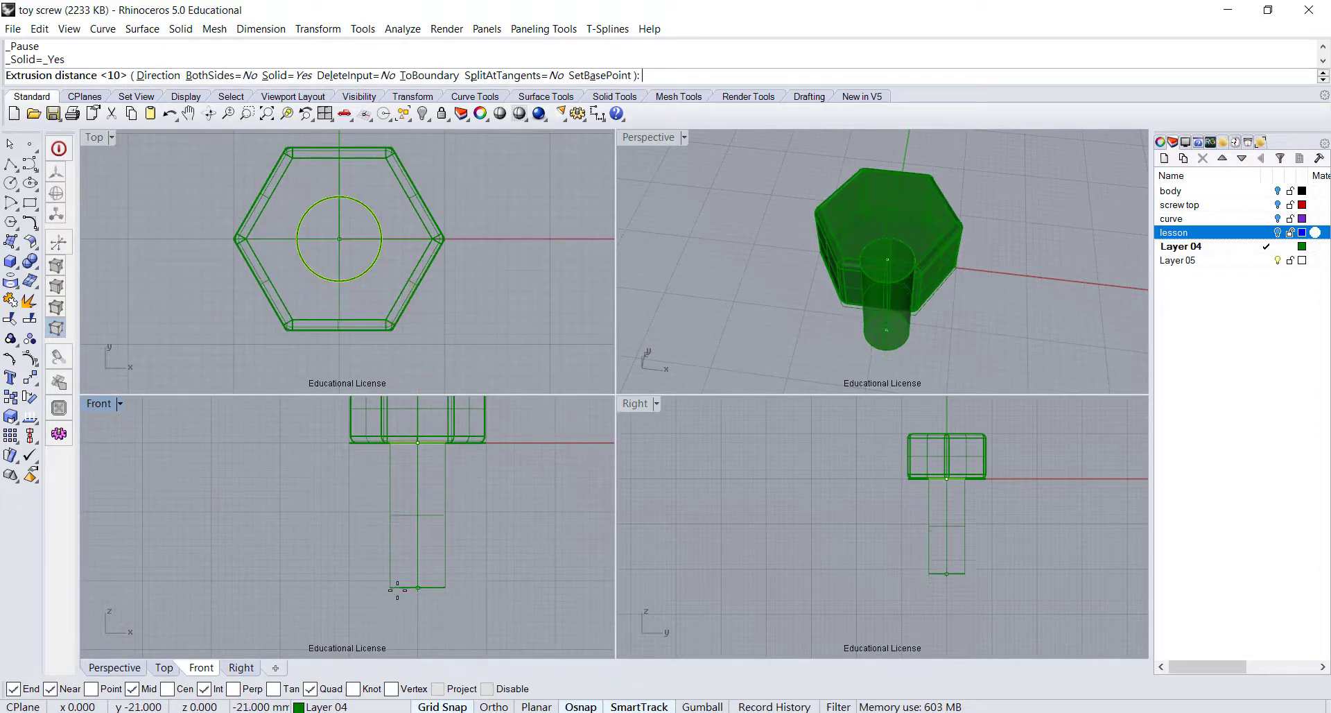
{"action": "left_click", "coordinate": [397, 588]}
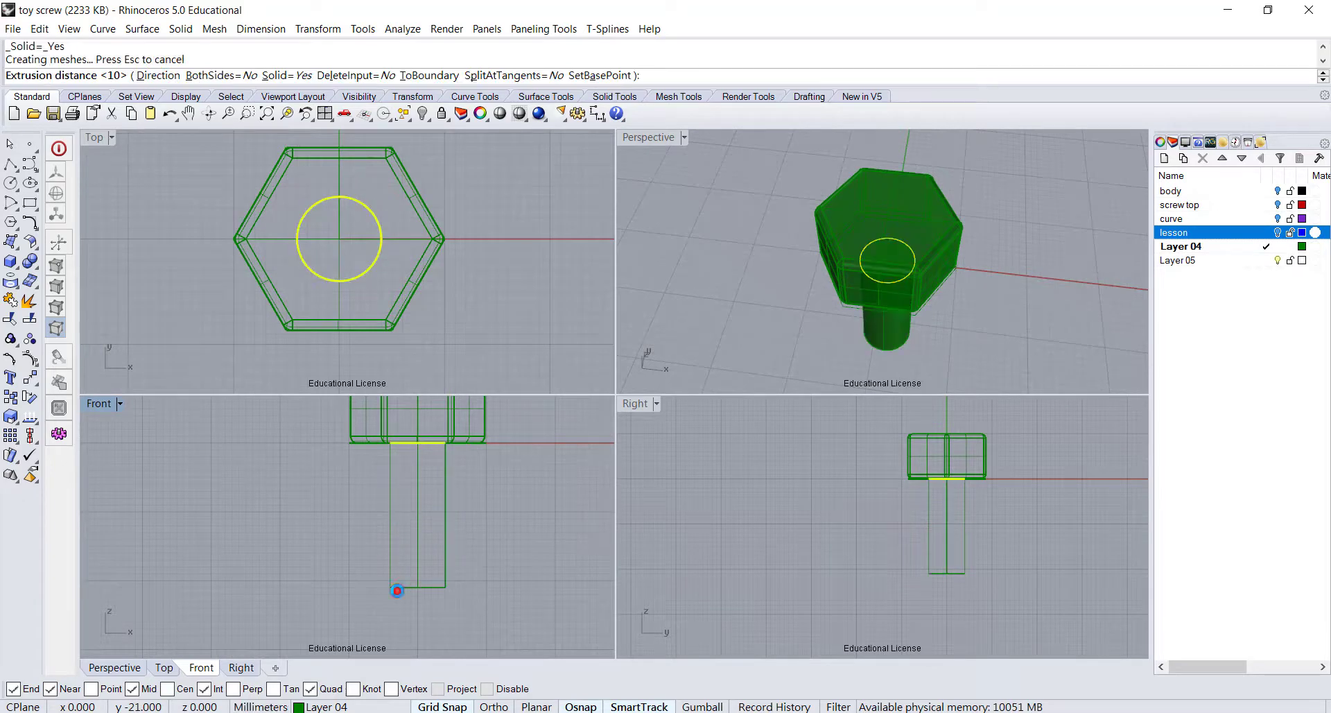
{"action": "mouse_move", "coordinate": [822, 286]}
{"action": "right_mouse_down"}
{"action": "mouse_move", "coordinate": [891, 288]}
{"action": "mouse_move", "coordinate": [875, 199]}
{"action": "right_mouse_up"}
{"action": "mouse_move", "coordinate": [799, 289]}
{"action": "right_mouse_down"}
{"action": "mouse_move", "coordinate": [836, 327]}
{"action": "mouse_move", "coordinate": [781, 296]}
{"action": "right_mouse_up"}
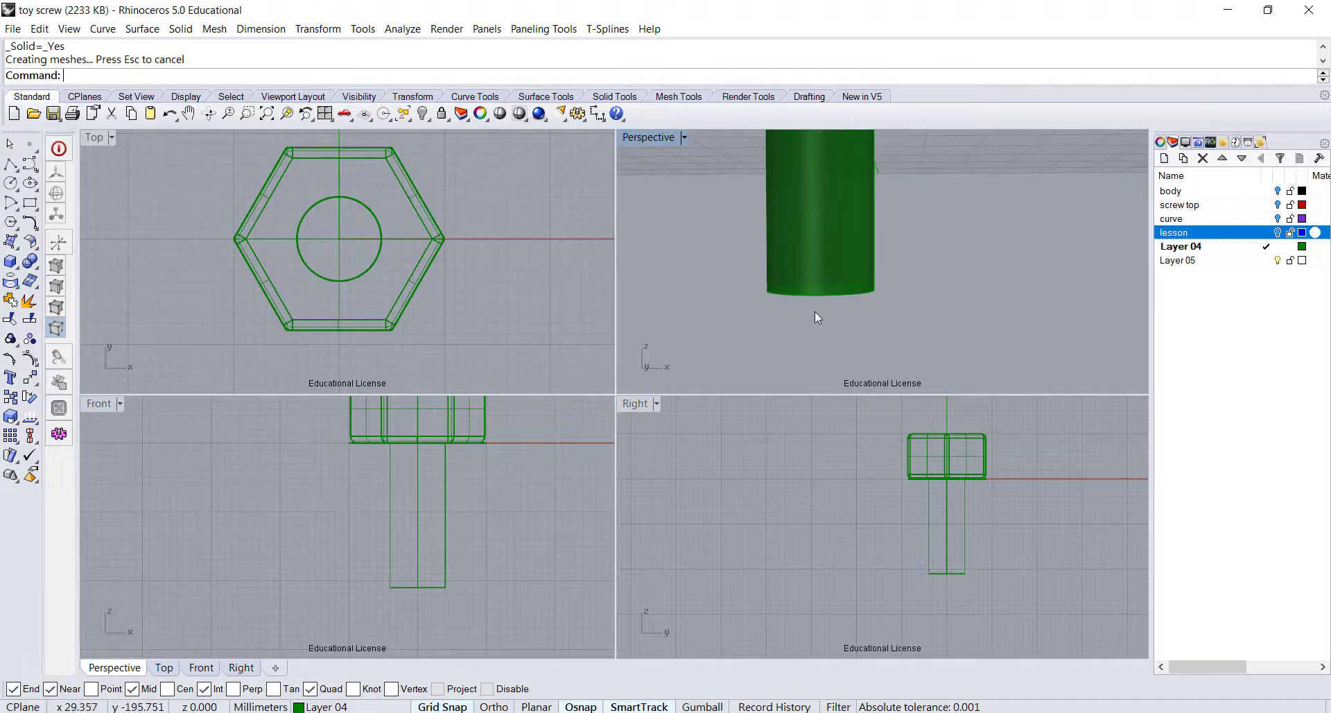
Fillet the bottom edge of the shaft to round its tip.
{"action": "left_click", "coordinate": [31, 268]}
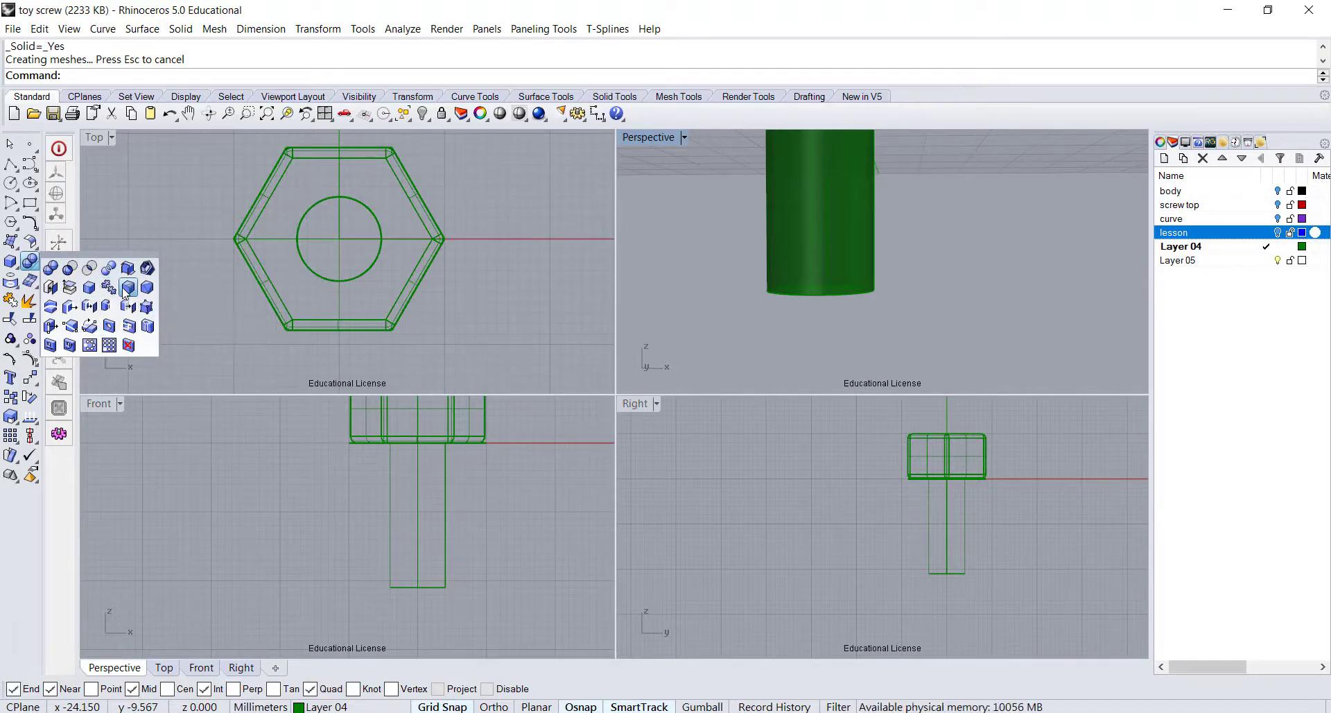
{"action": "left_click", "coordinate": [127, 292]}
{"action": "left_click_drag", "start_coordinate": [698, 231], "coordinate": [895, 327]}
{"action": "key", "text": "Return"}
{"action": "key", "text": "Return"}
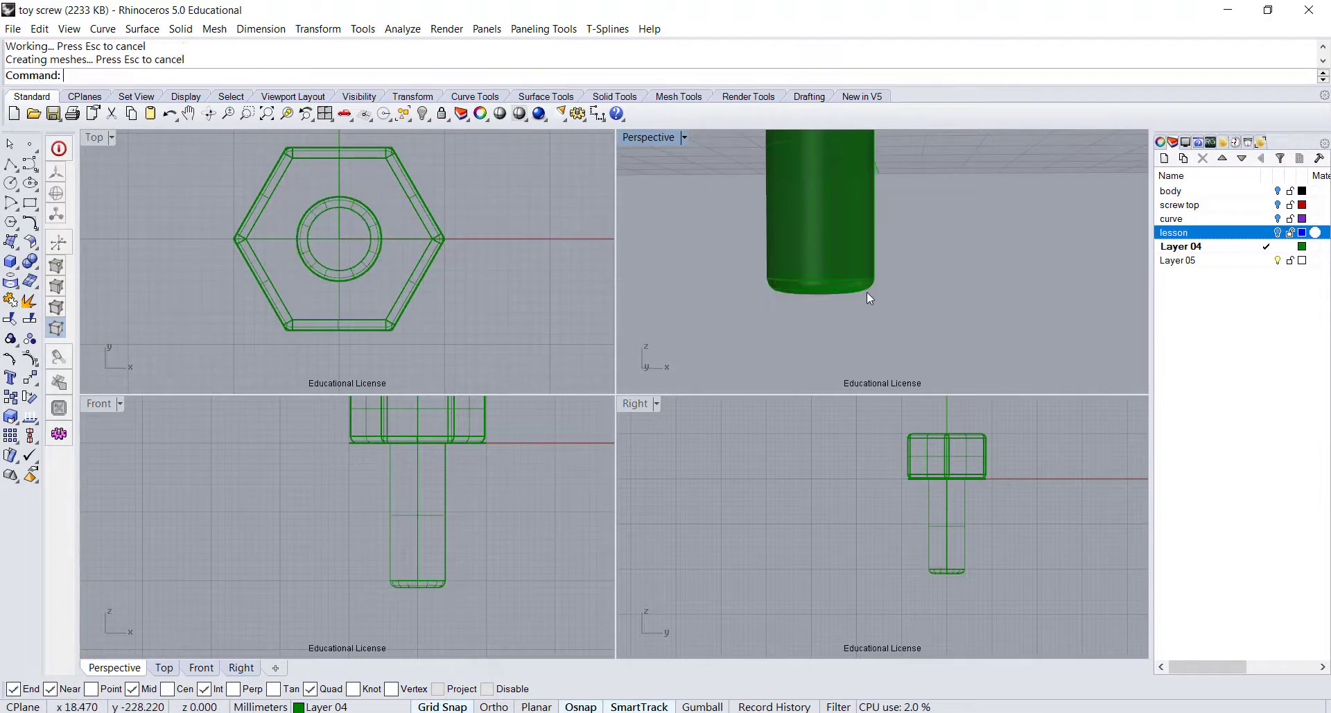
Maximize the Perspective view and orbit to a low, close angle on the screw.
{"action": "scroll", "coordinate": [867, 288], "scroll_direction": "down", "scroll_amount": 5}
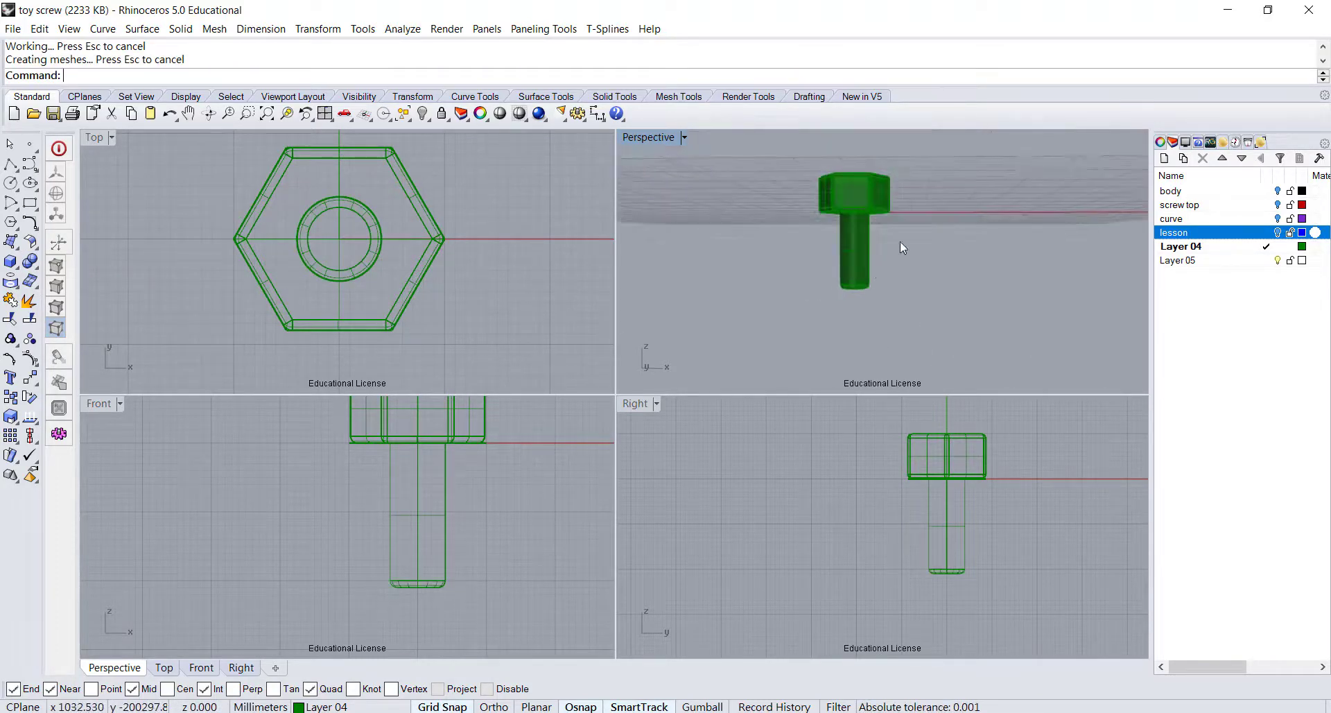
{"action": "right_click_drag", "start_coordinate": [900, 241], "coordinate": [832, 298]}
{"action": "scroll", "coordinate": [845, 292], "scroll_direction": "up", "scroll_amount": 2}
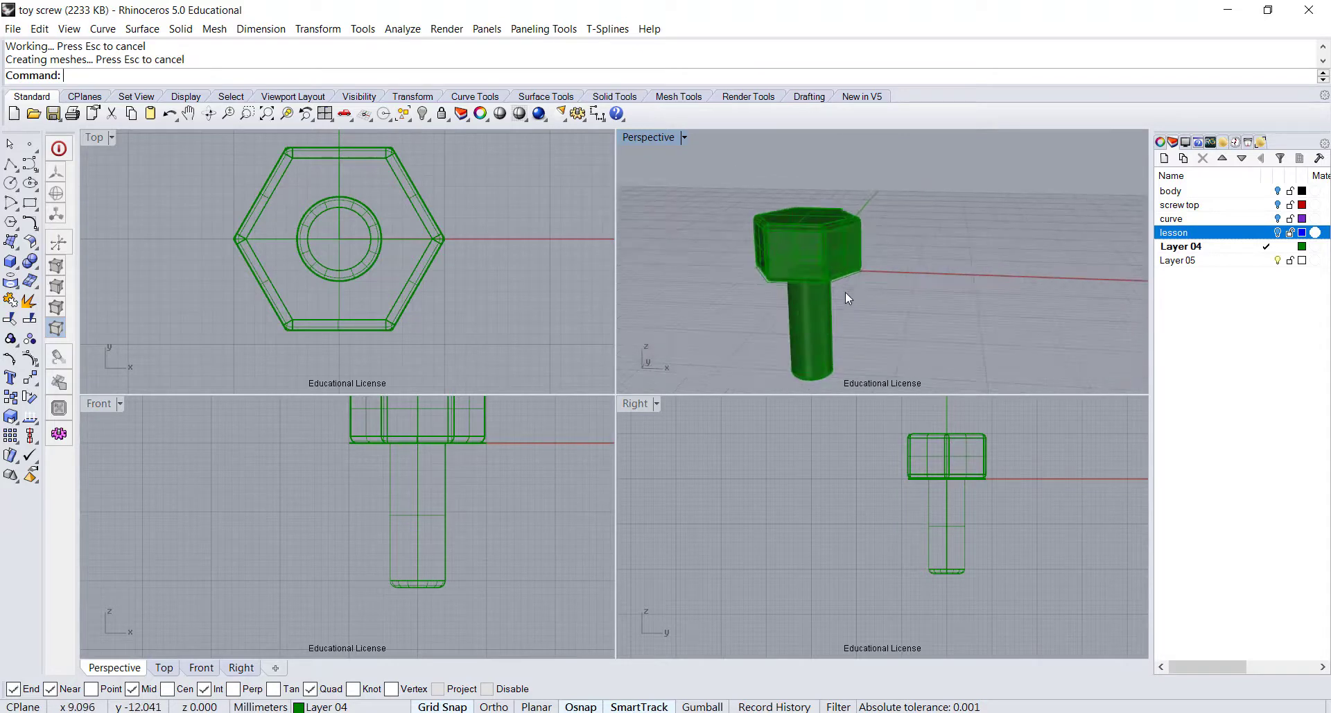
{"action": "double_click", "coordinate": [658, 137]}
{"action": "right_click_drag", "start_coordinate": [633, 397], "coordinate": [622, 522]}
Select all and Boolean-union the hex head and shaft into a single solid.
{"action": "key", "text": "ctrl+a"}
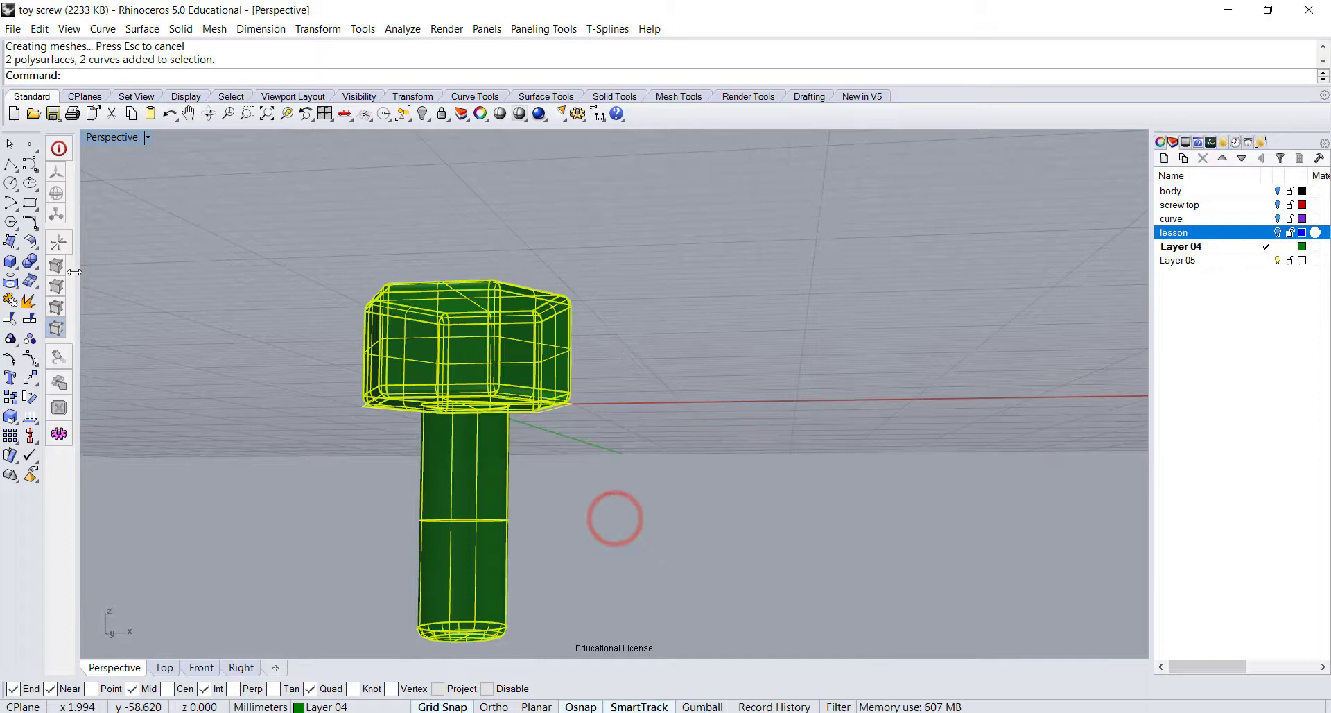
{"action": "left_click", "coordinate": [28, 260]}
{"action": "left_click", "coordinate": [728, 395]}
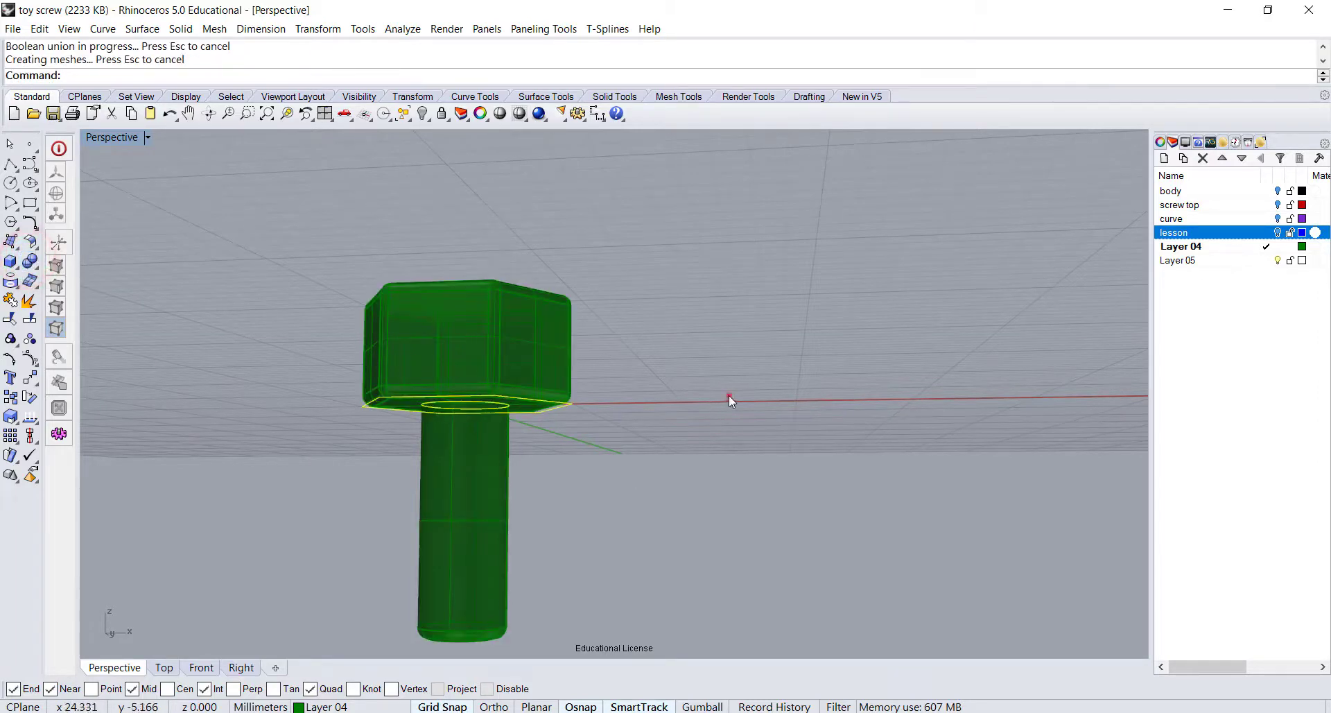
{"action": "left_click", "coordinate": [477, 455]}
{"action": "right_click_drag", "start_coordinate": [623, 423], "coordinate": [692, 409]}
{"action": "left_click", "coordinate": [603, 451]}
{"action": "scroll", "coordinate": [535, 418], "scroll_direction": "up", "scroll_amount": 6}
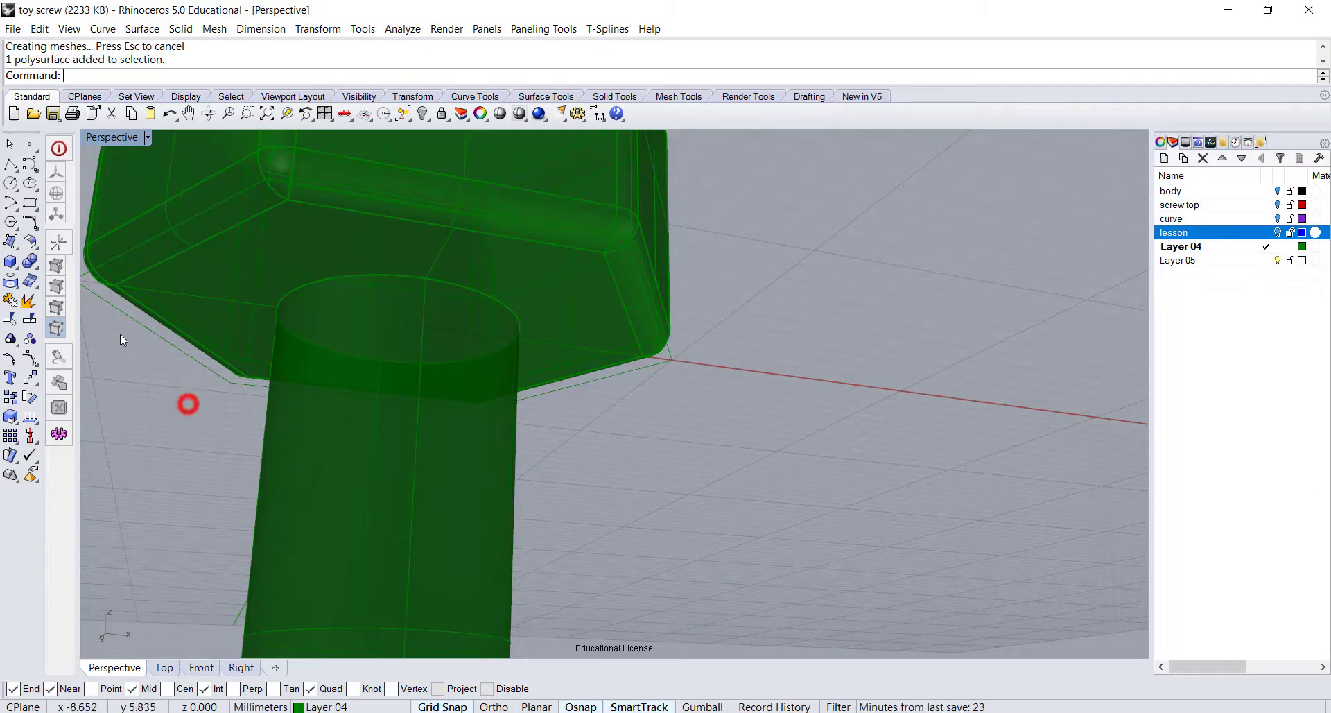
Fillet the circular shaft-to-head edge at radius 1.000, then zoom extents in all views.
{"action": "left_click", "coordinate": [34, 269]}
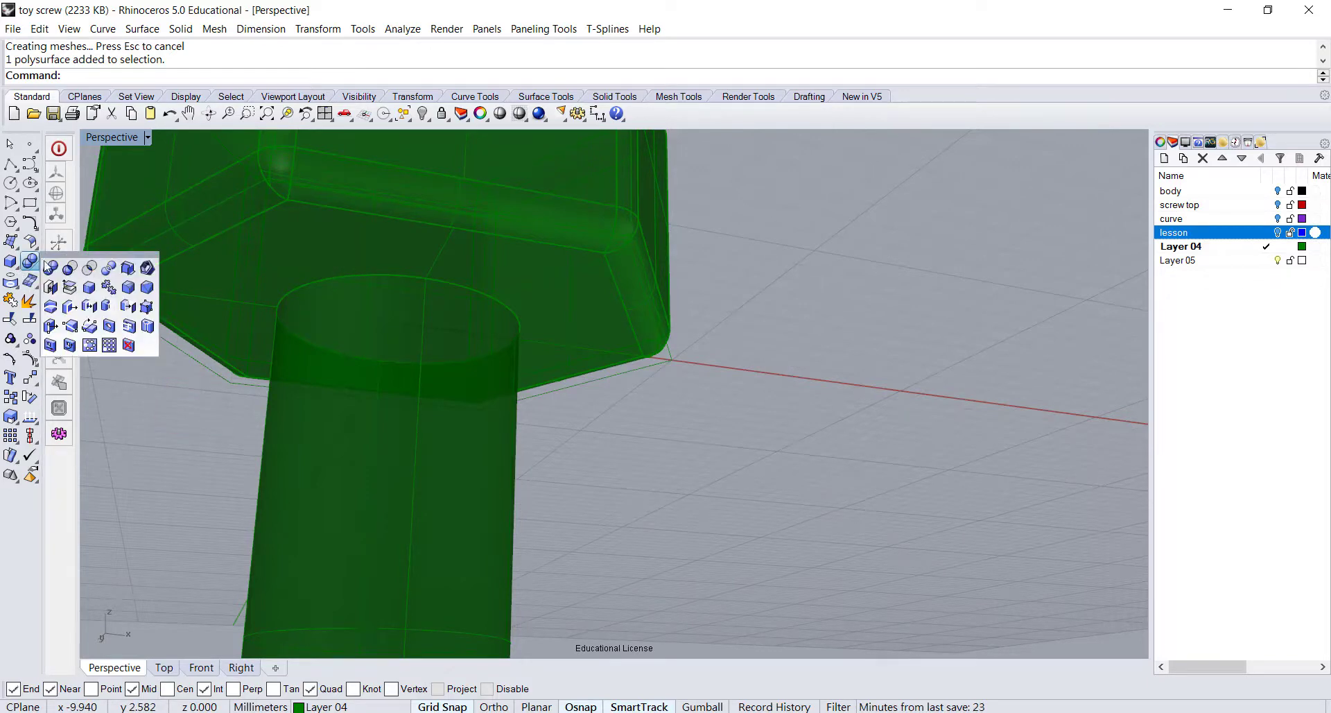
{"action": "left_click", "coordinate": [131, 288]}
{"action": "left_click", "coordinate": [369, 273]}
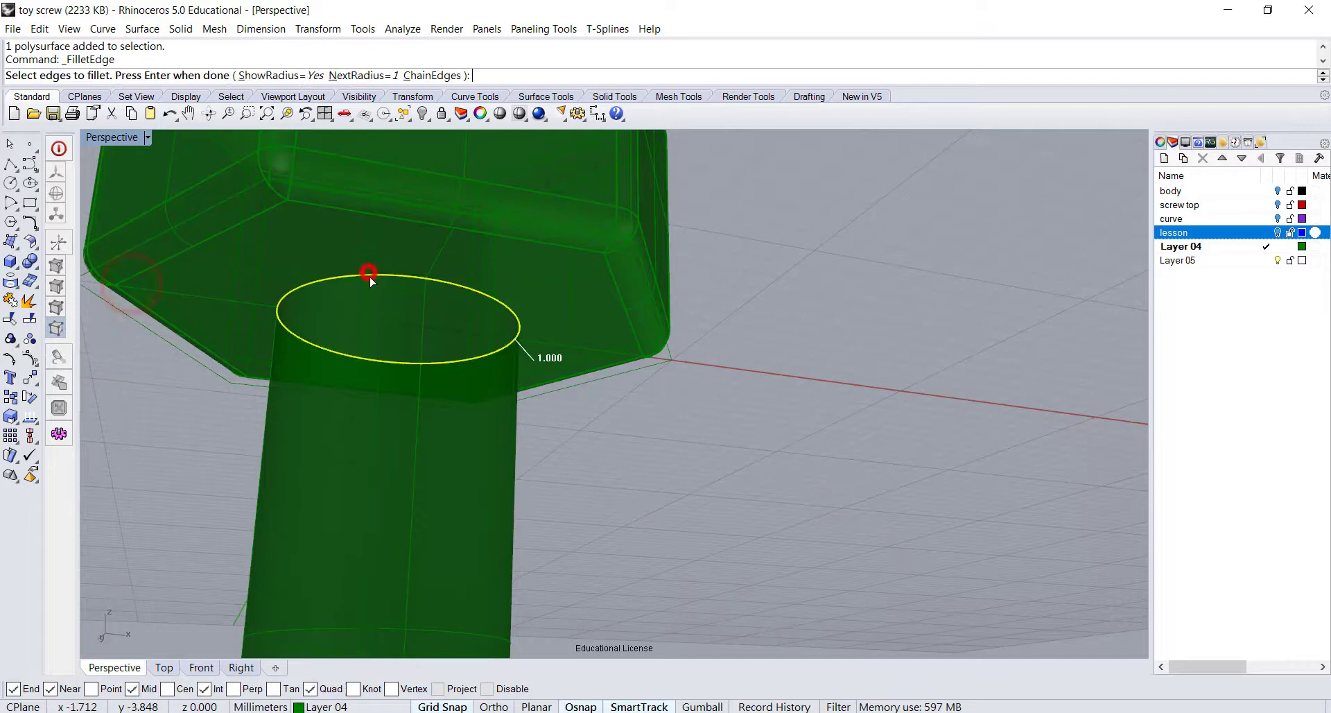
{"action": "key", "text": "Return"}
{"action": "key", "text": "Return"}
{"action": "scroll", "coordinate": [863, 306], "scroll_direction": "down", "scroll_amount": 5}
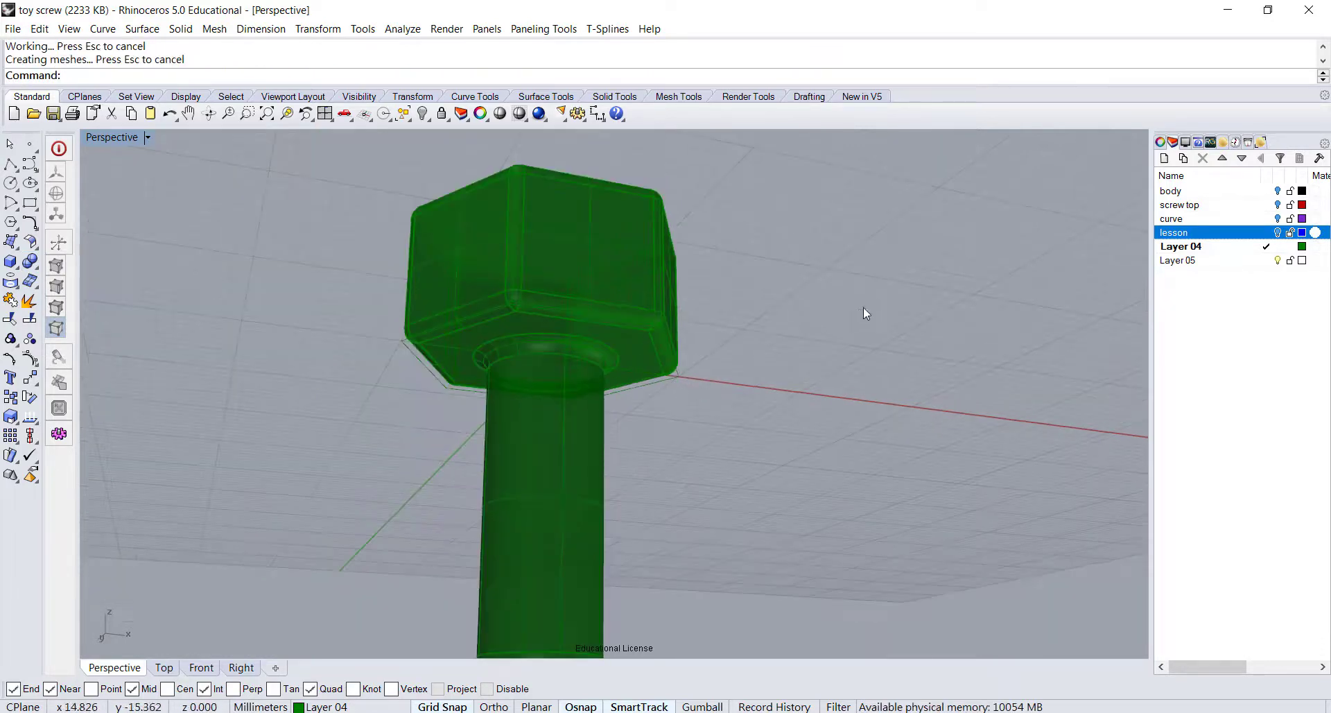
{"action": "right_click_drag", "start_coordinate": [863, 306], "coordinate": [769, 350]}
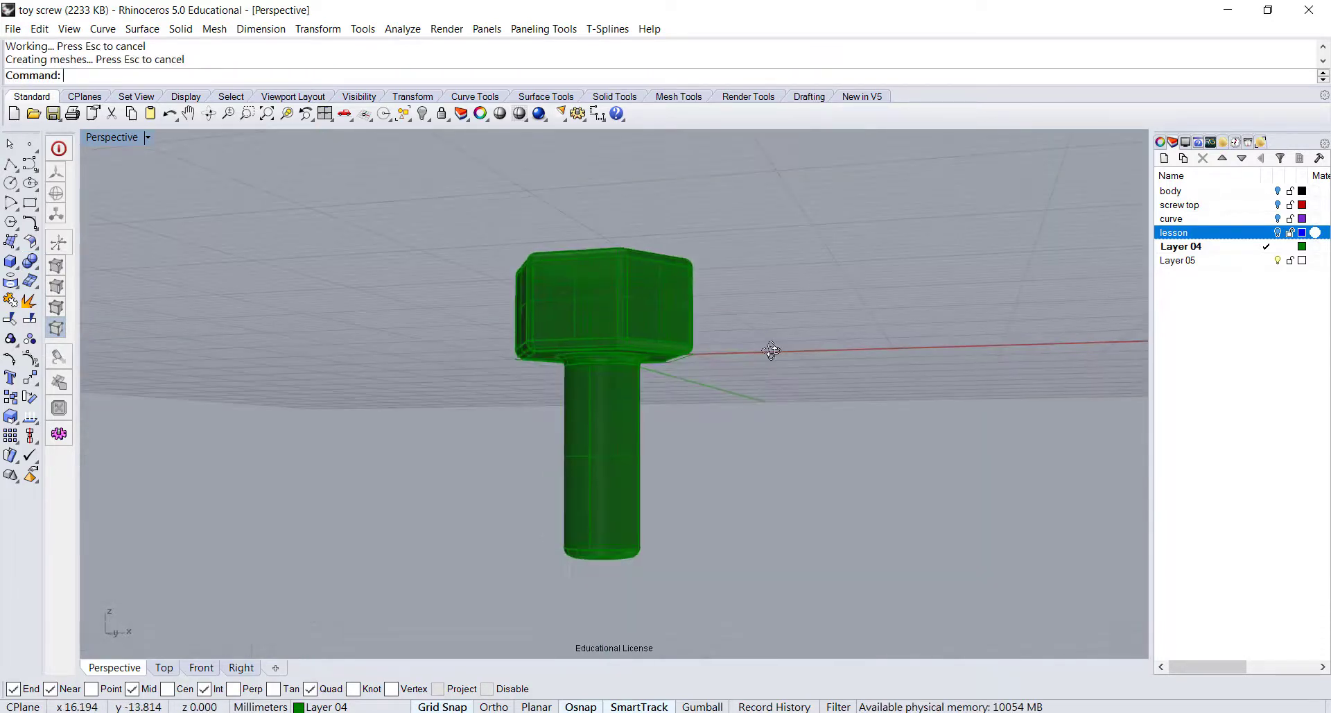
{"action": "key", "text": "ctrl+shift+e"}
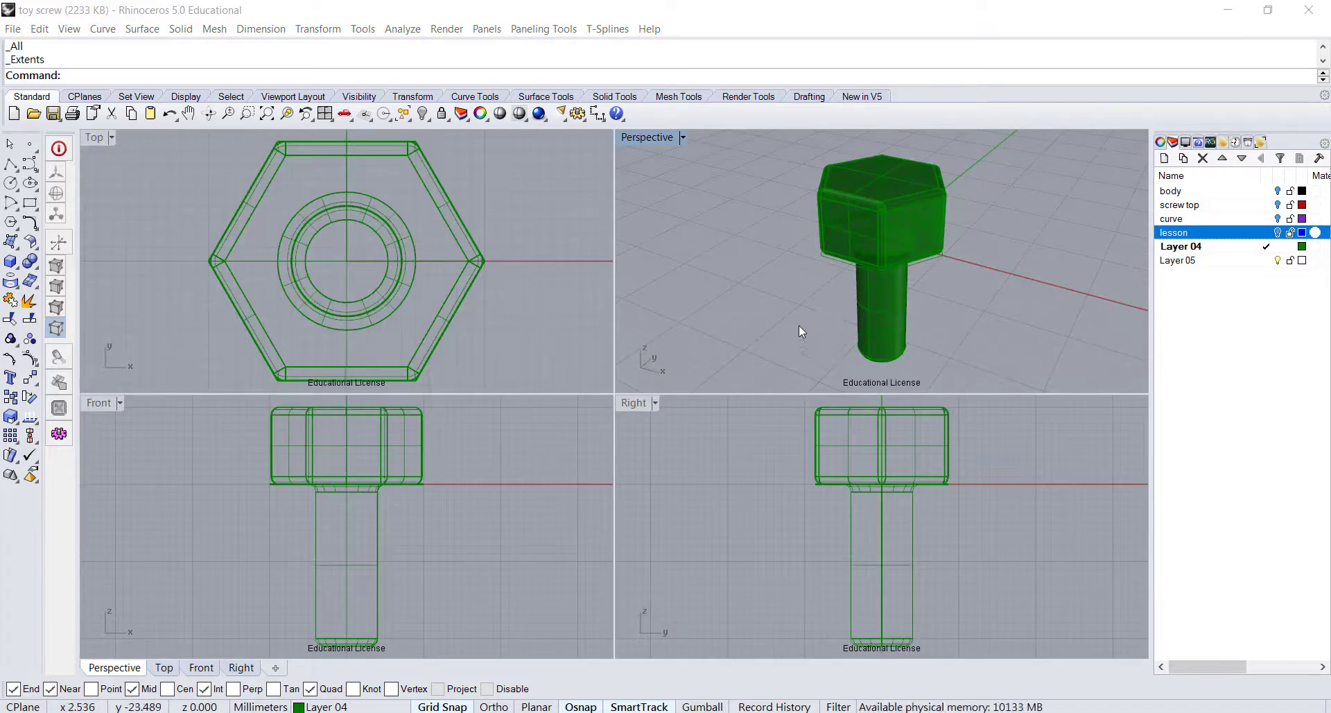
{"action": "mouse_move", "coordinate": [781, 327]}
{"action": "right_mouse_down"}
{"action": "mouse_move", "coordinate": [808, 282]}
{"action": "mouse_move", "coordinate": [799, 318]}
{"action": "right_mouse_up"}
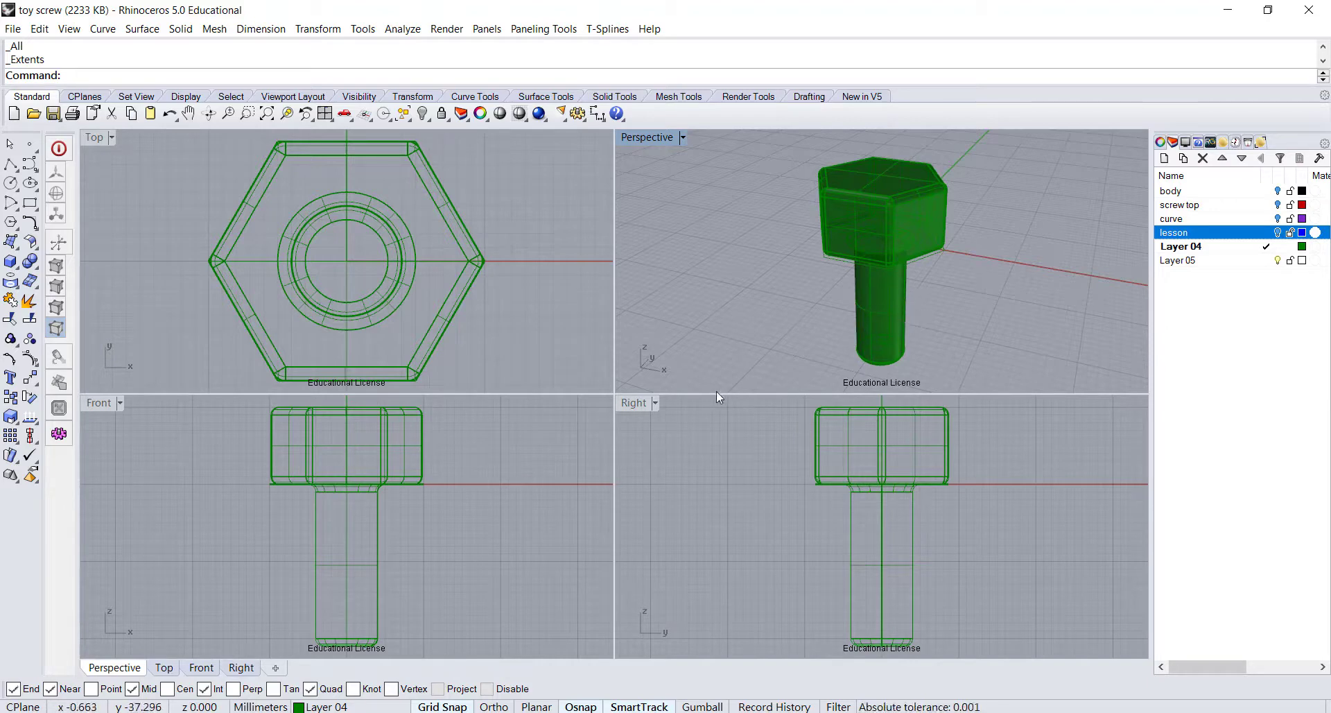
Float the Curve tools and set a helix axis from origin 0 to the shank bottom.
{"action": "left_click", "coordinate": [32, 167]}
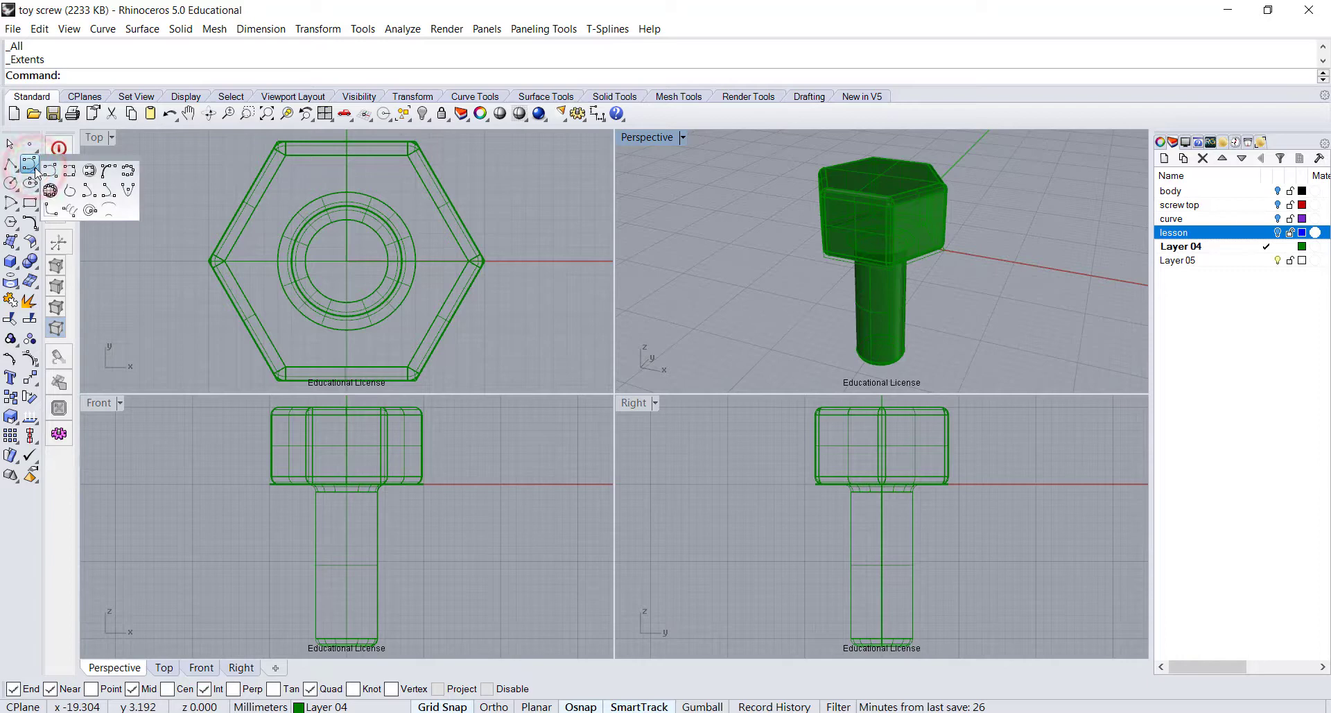
{"action": "left_click_drag", "start_coordinate": [54, 160], "coordinate": [164, 151]}
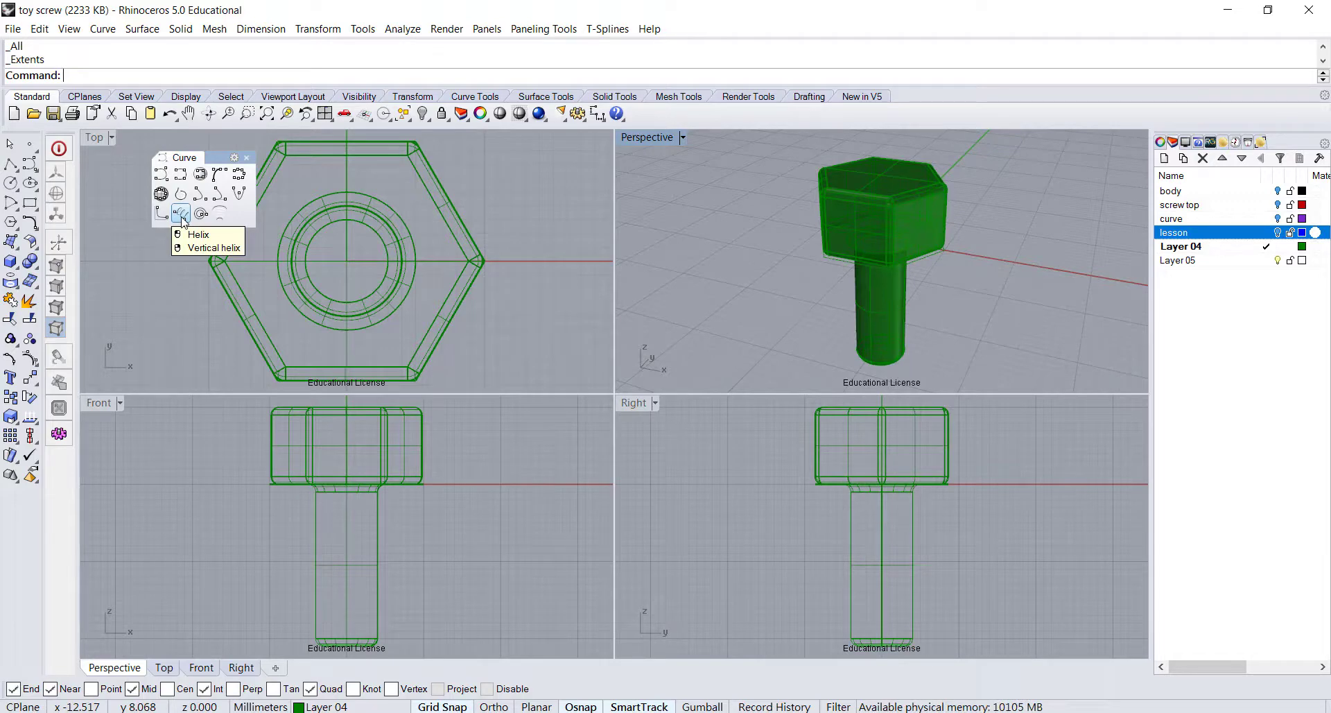
{"action": "left_click", "coordinate": [181, 215]}
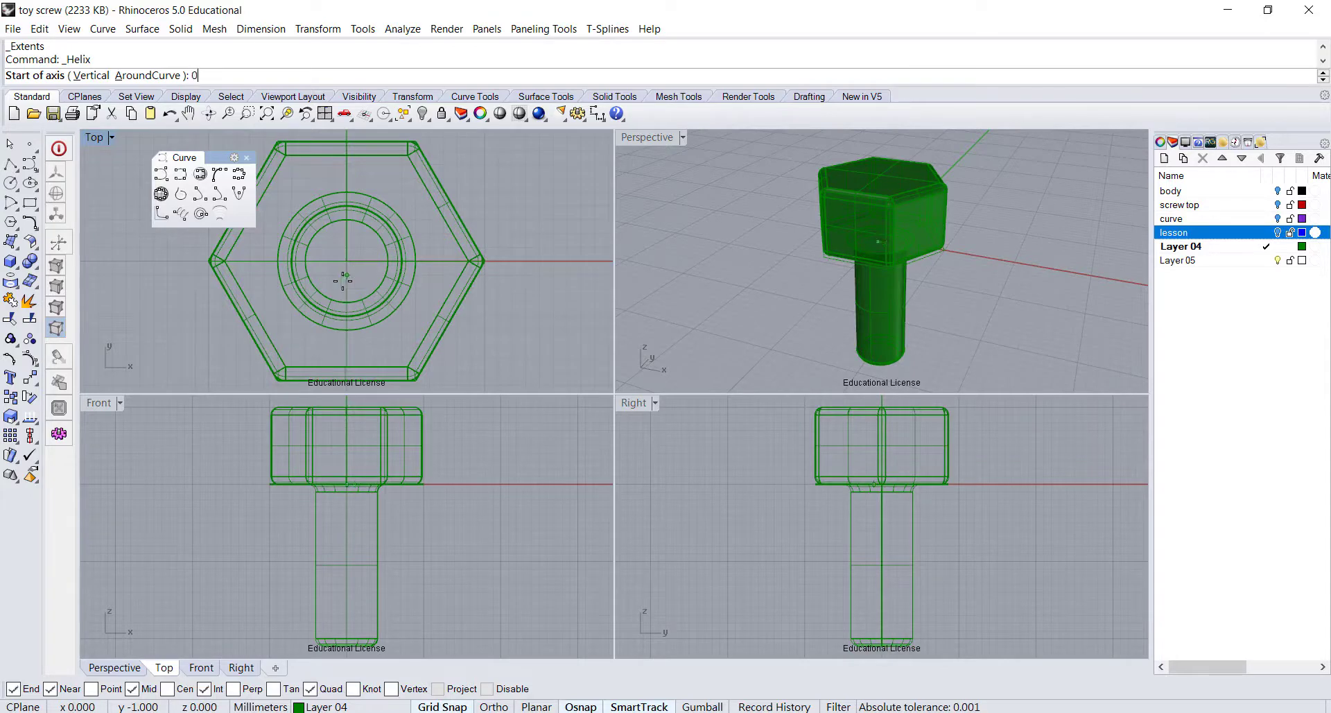
{"action": "type", "text": "0"}
{"action": "key", "text": "Return"}
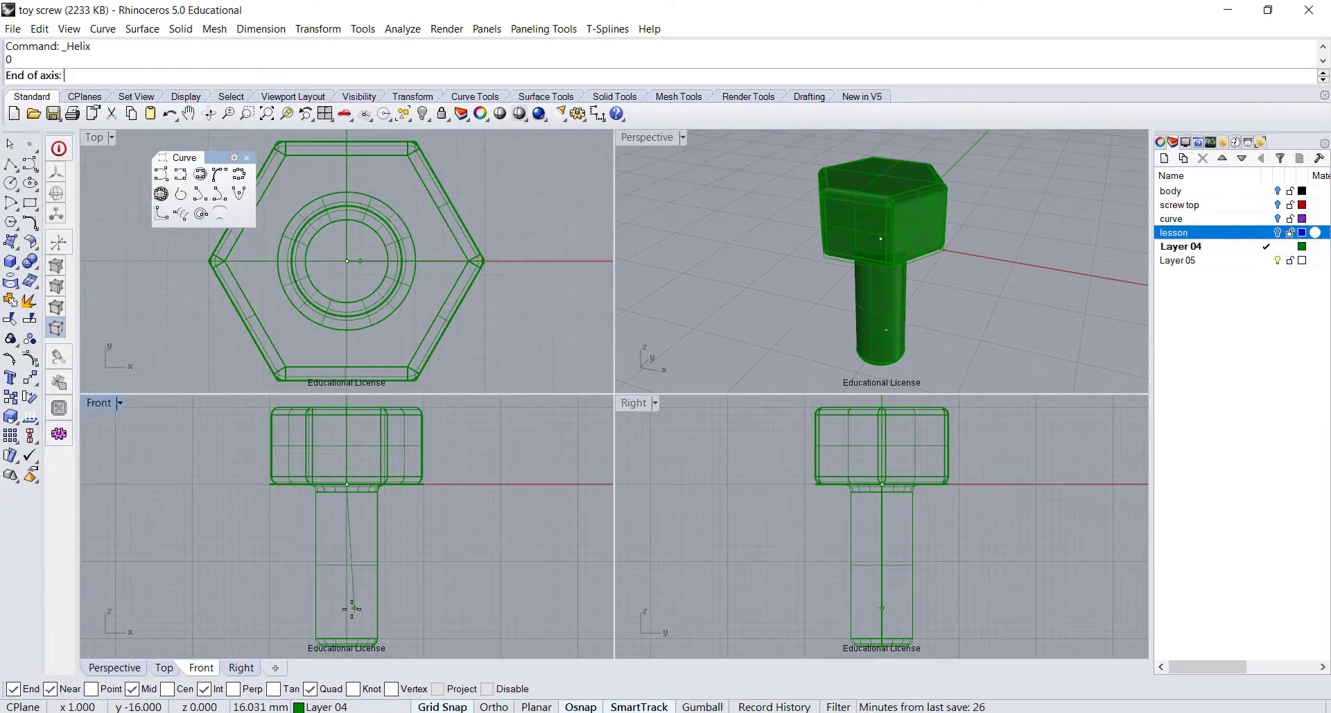
{"action": "scroll", "coordinate": [352, 608], "scroll_direction": "up", "scroll_amount": 5}
{"action": "right_click_drag", "start_coordinate": [343, 629], "coordinate": [342, 541]}
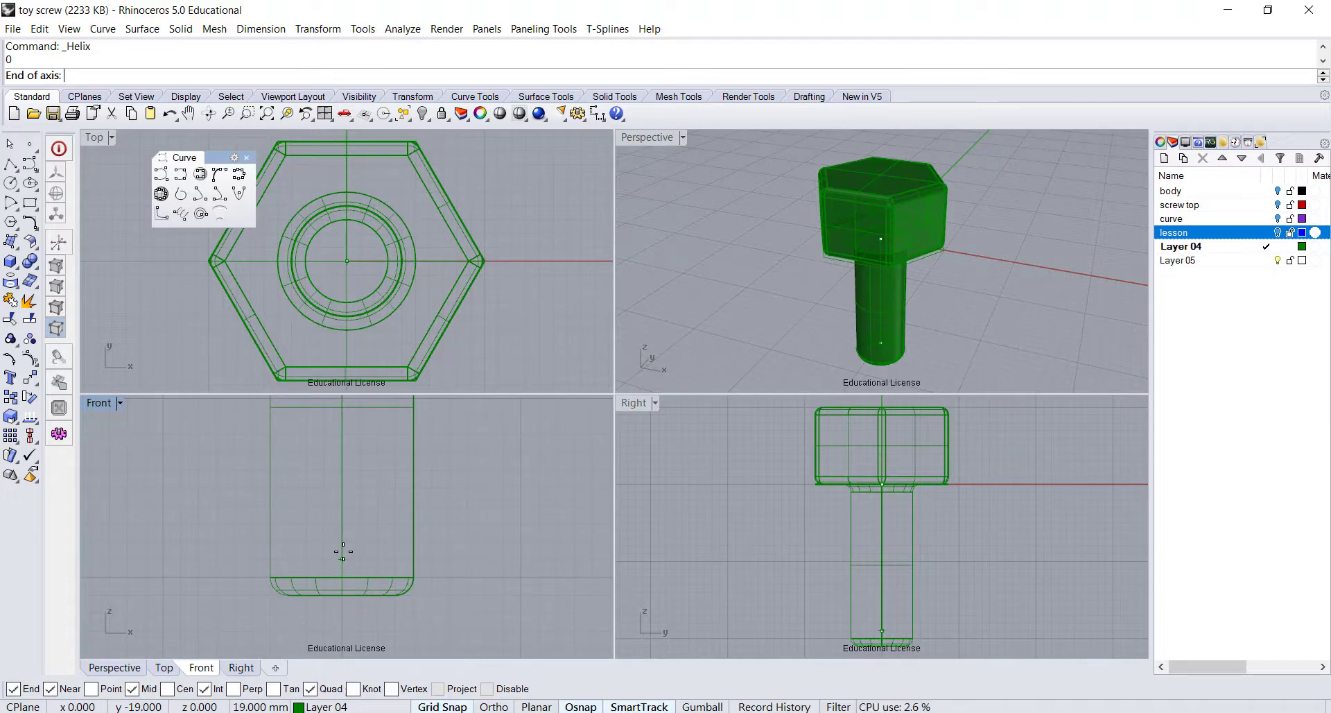
{"action": "left_click", "coordinate": [342, 551]}
Draw a 3-turn helix around the screw shank, with its radius at the shank edge.
{"action": "right_click_drag", "start_coordinate": [368, 548], "coordinate": [367, 560]}
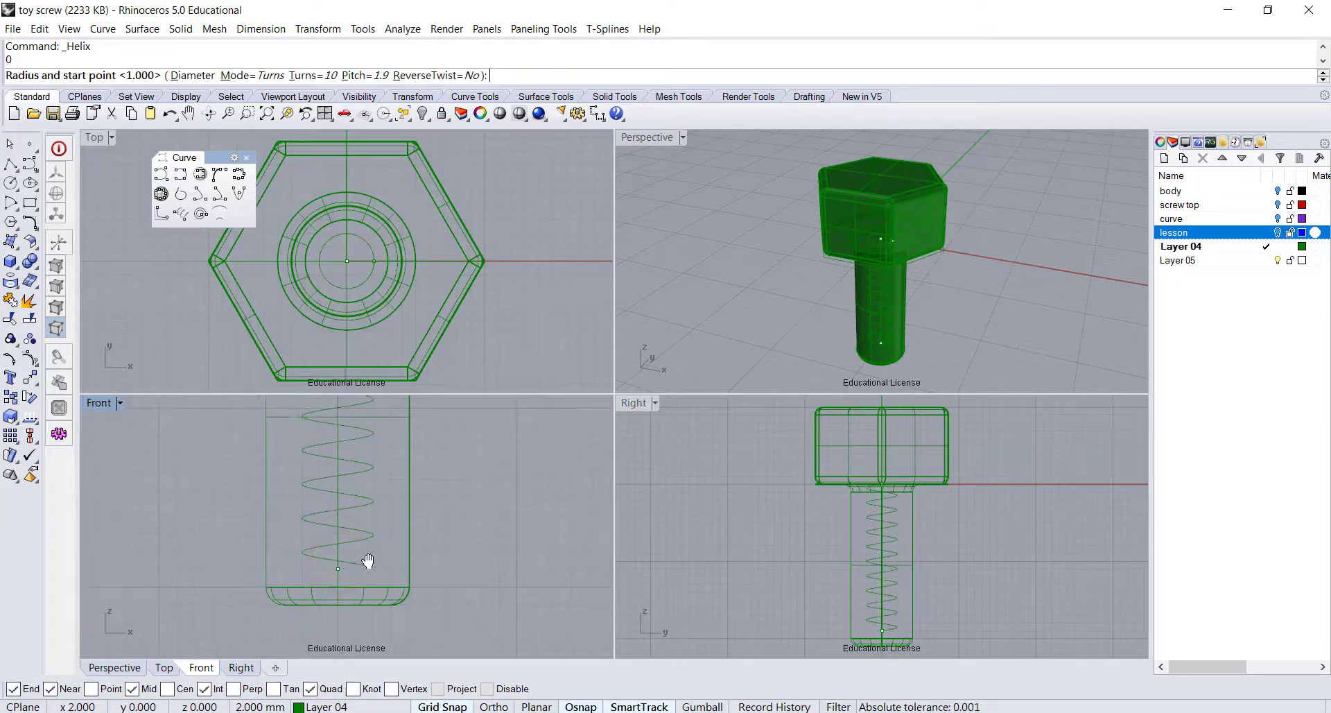
{"action": "scroll", "coordinate": [396, 610], "scroll_direction": "down", "scroll_amount": 4}
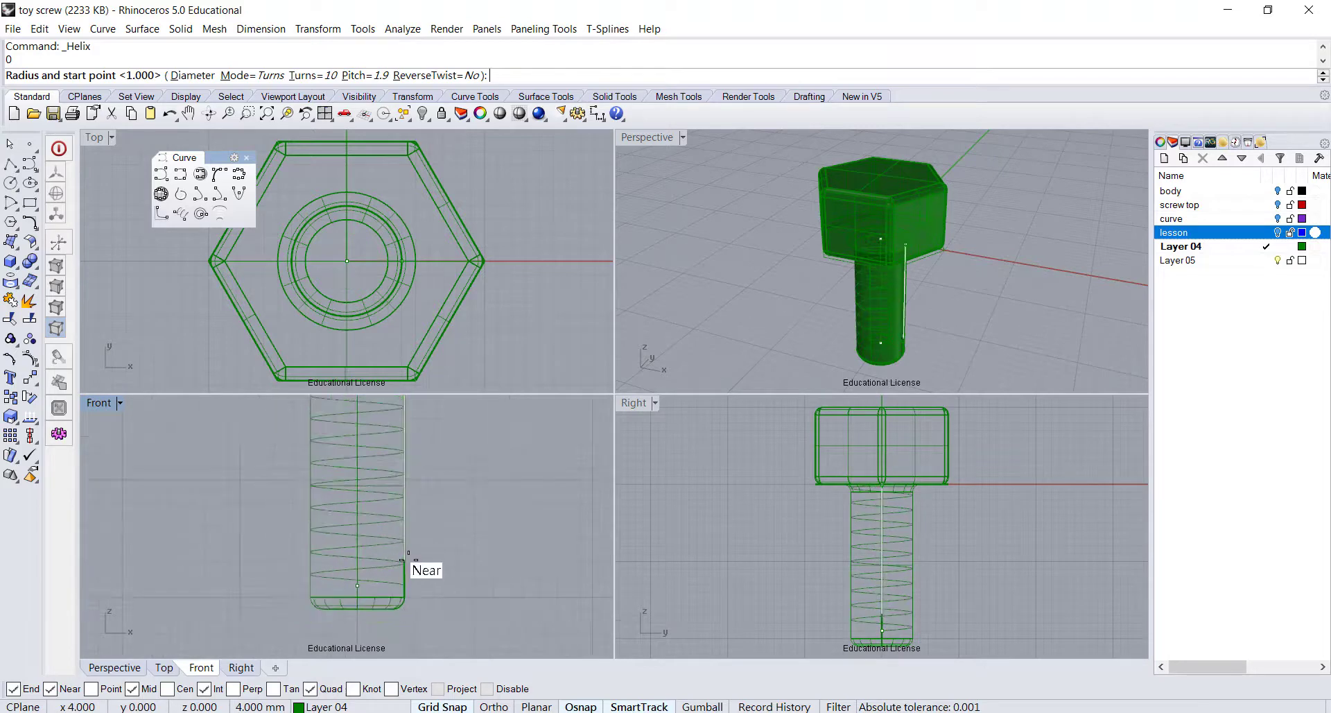
{"action": "scroll", "coordinate": [404, 558], "scroll_direction": "down", "scroll_amount": 3}
{"action": "double_click", "coordinate": [99, 404]}
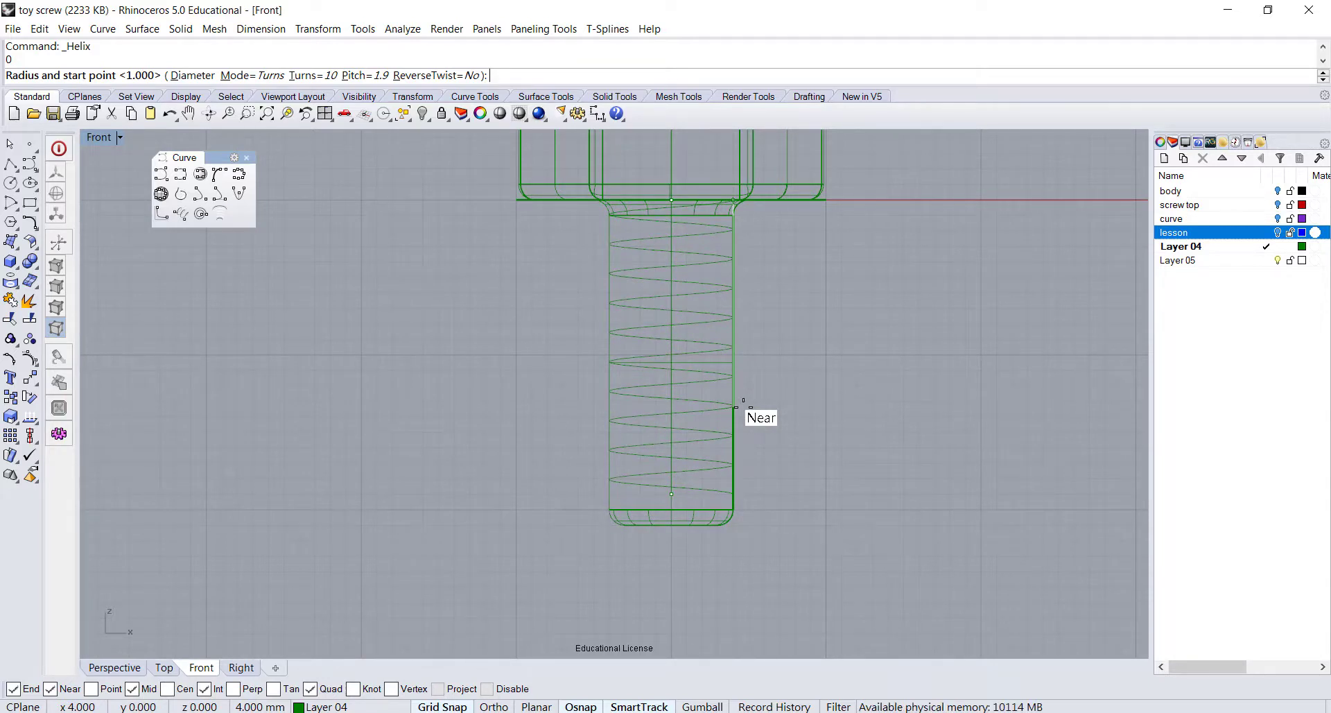
{"action": "left_click", "coordinate": [315, 77]}
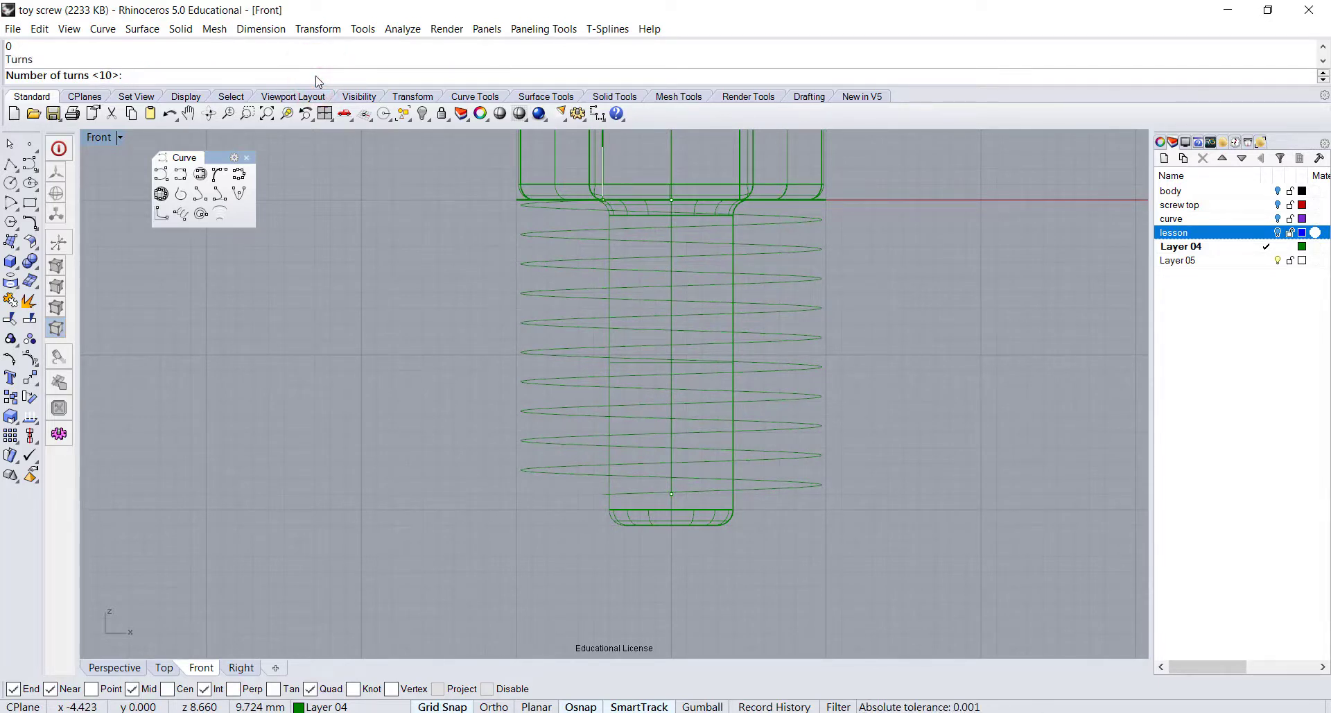
{"action": "key", "text": "Return"}
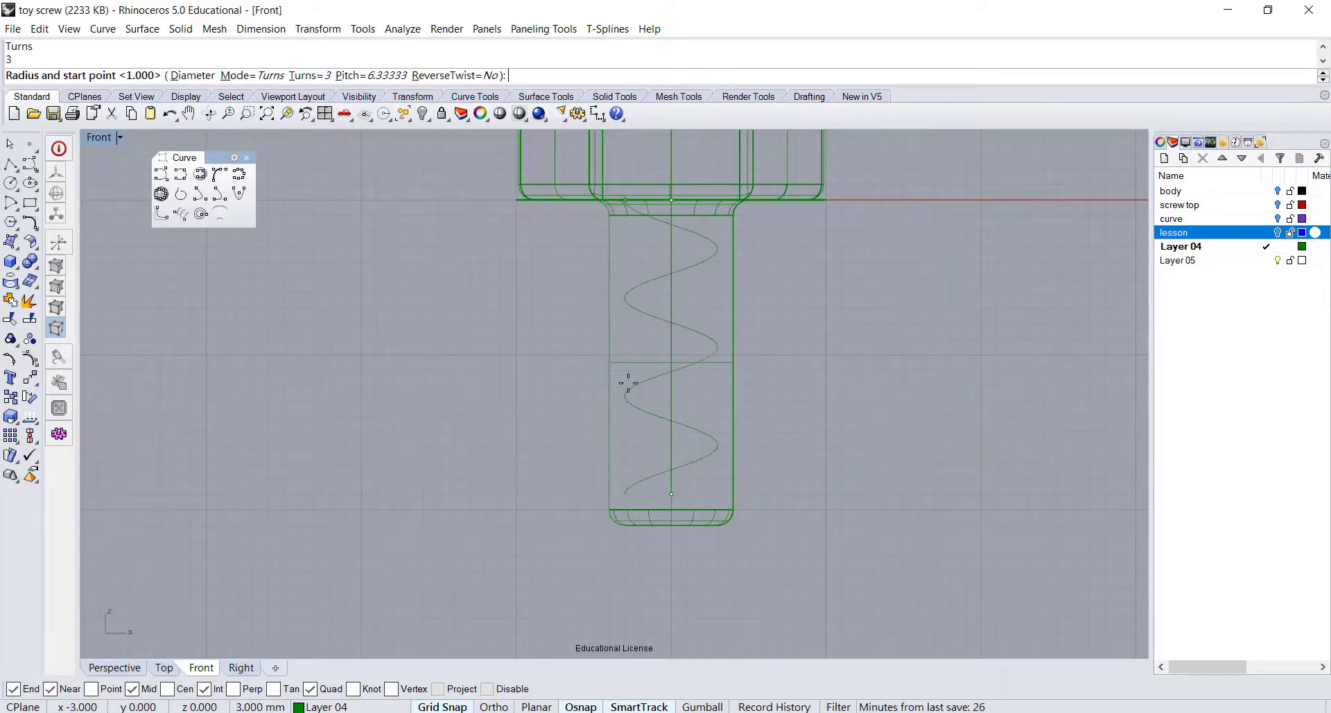
{"action": "left_click", "coordinate": [608, 475]}
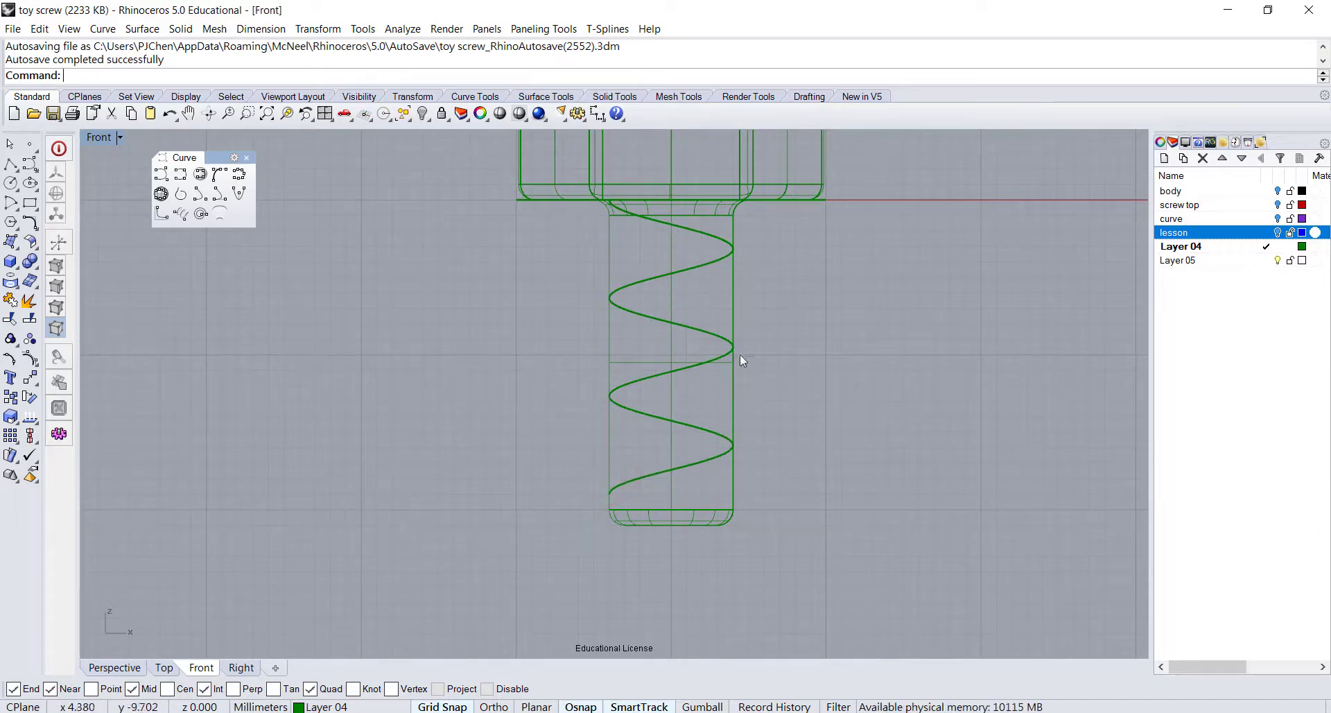
Return to the four-view layout and select the new helix curve.
{"action": "double_click", "coordinate": [98, 138]}
{"action": "right_click_drag", "start_coordinate": [917, 293], "coordinate": [1098, 297]}
{"action": "left_click", "coordinate": [883, 280]}
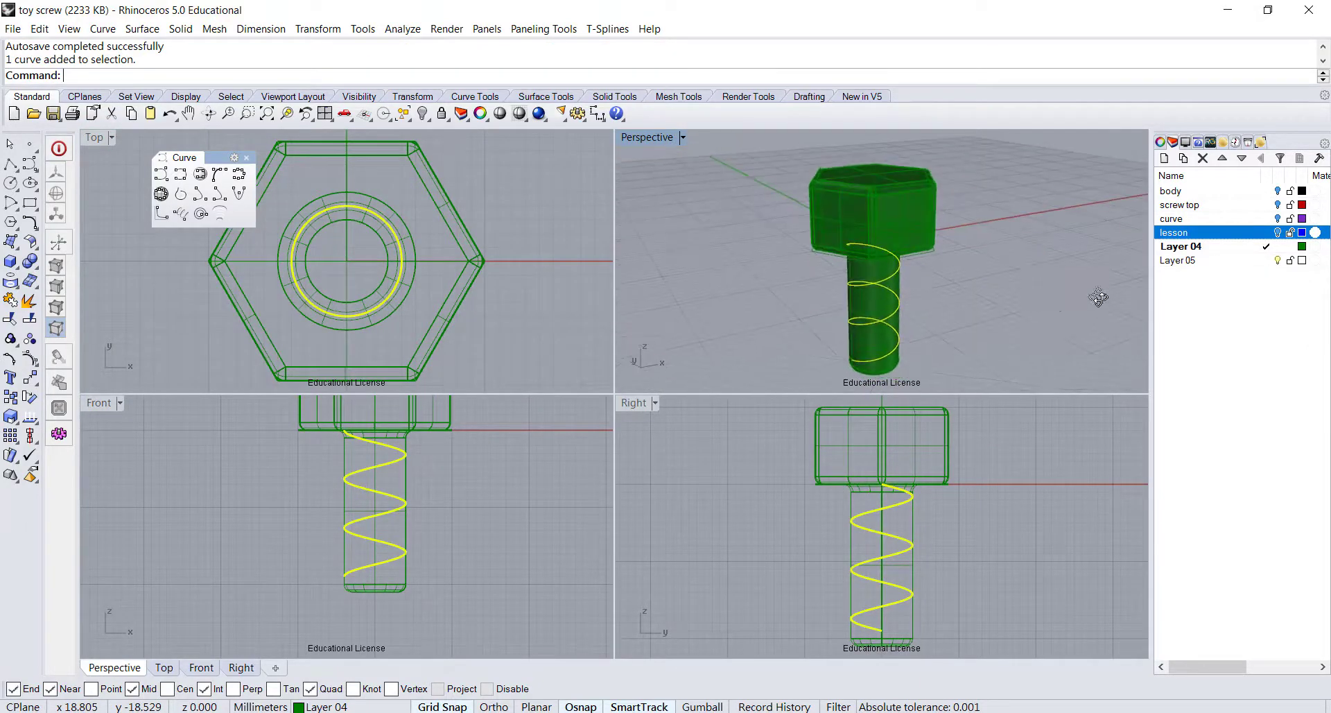
Sweep a round-capped pipe along the helix, setting its radius in the Front view.
{"action": "right_click_drag", "start_coordinate": [967, 316], "coordinate": [1026, 287]}
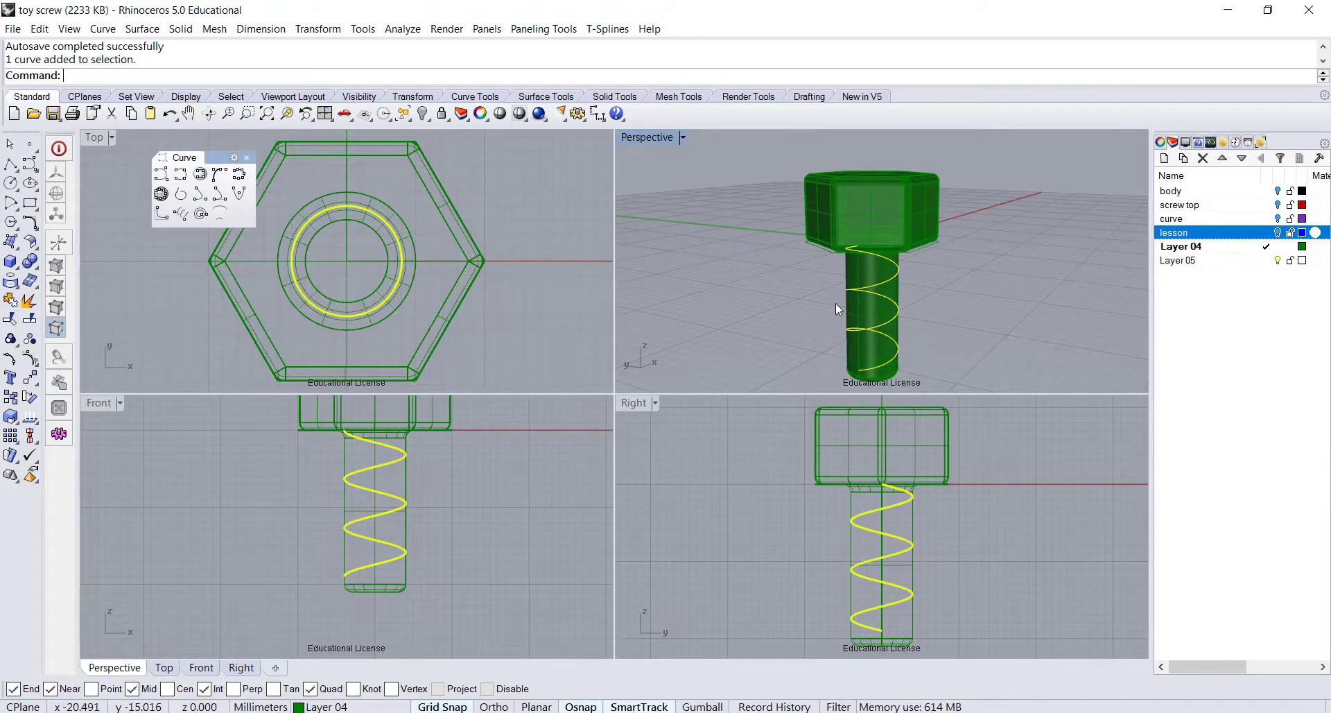
{"action": "left_click", "coordinate": [15, 270]}
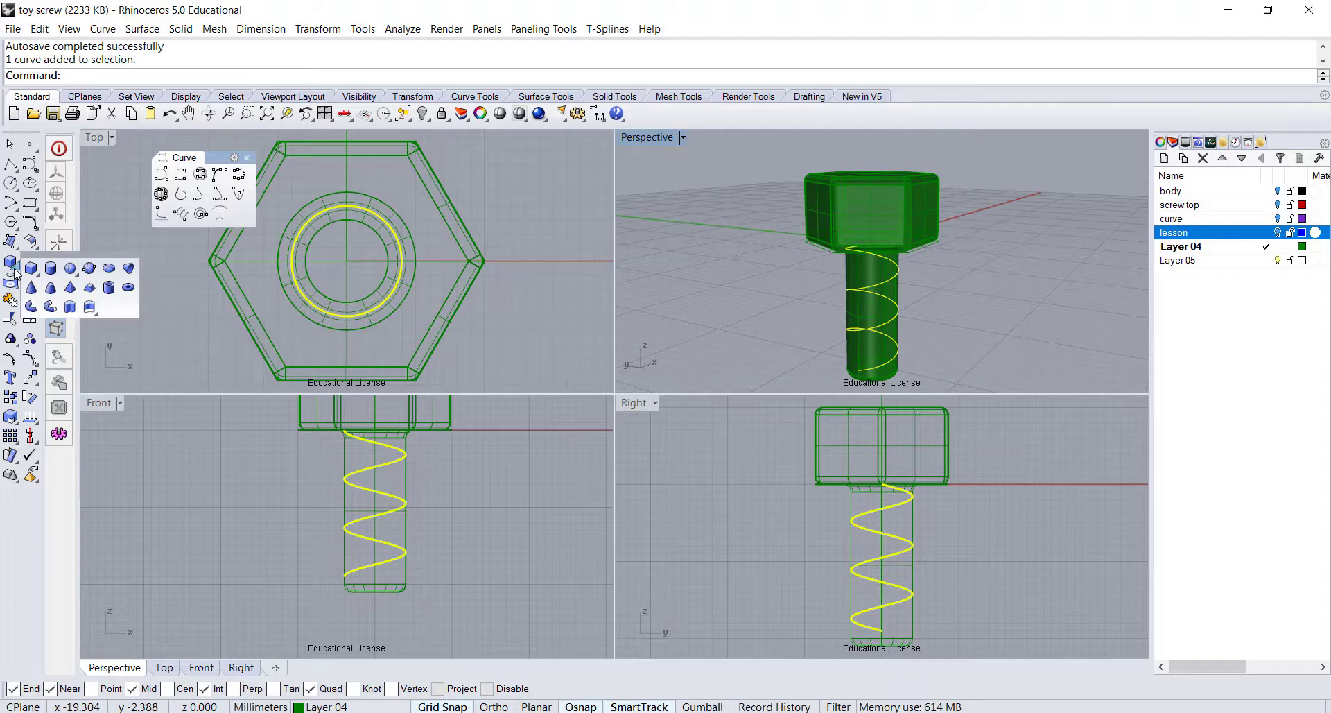
{"action": "left_click_drag", "start_coordinate": [45, 260], "coordinate": [349, 168]}
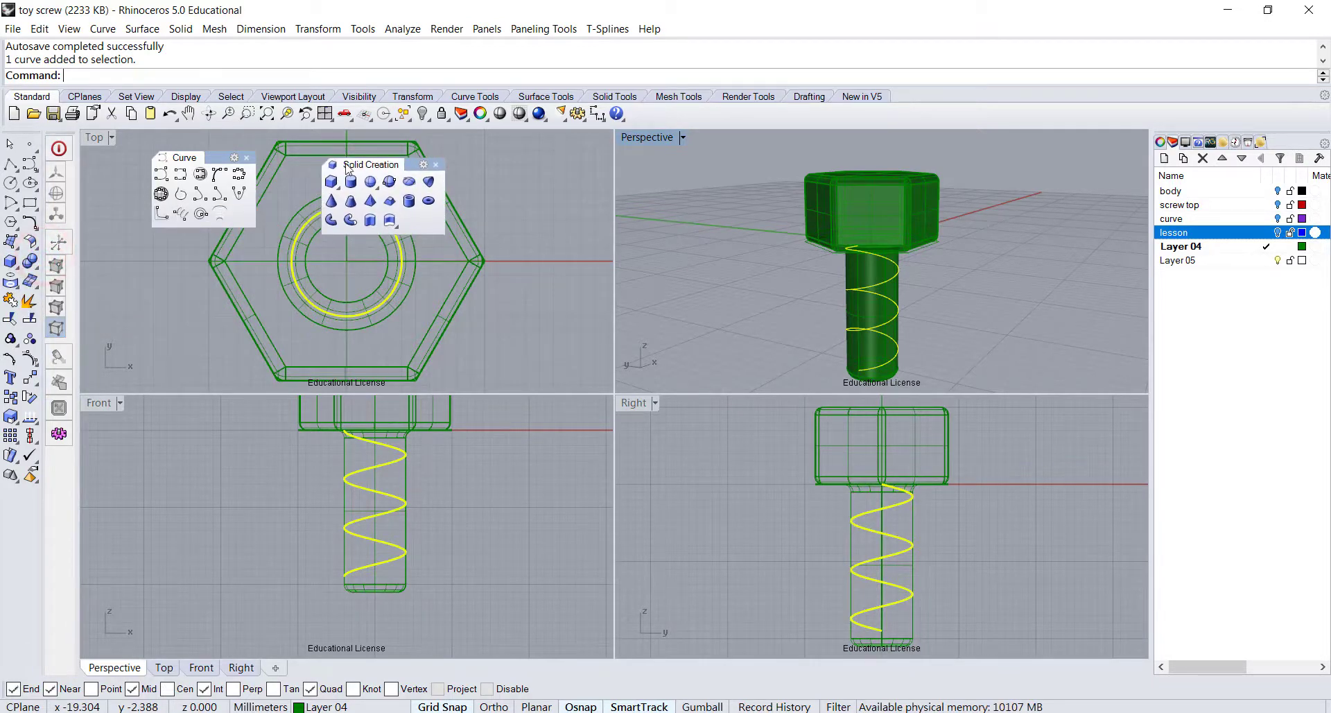
{"action": "left_click", "coordinate": [348, 225]}
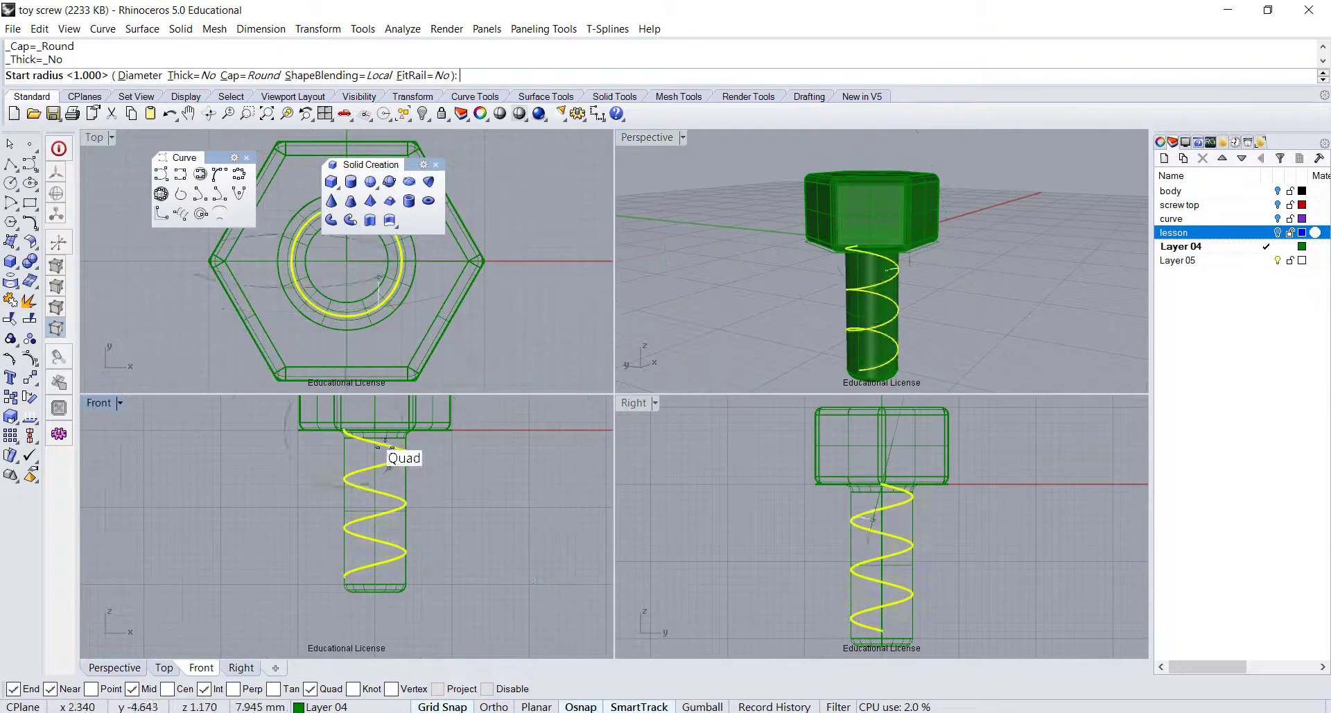
{"action": "scroll", "coordinate": [381, 500], "scroll_direction": "up", "scroll_amount": 10}
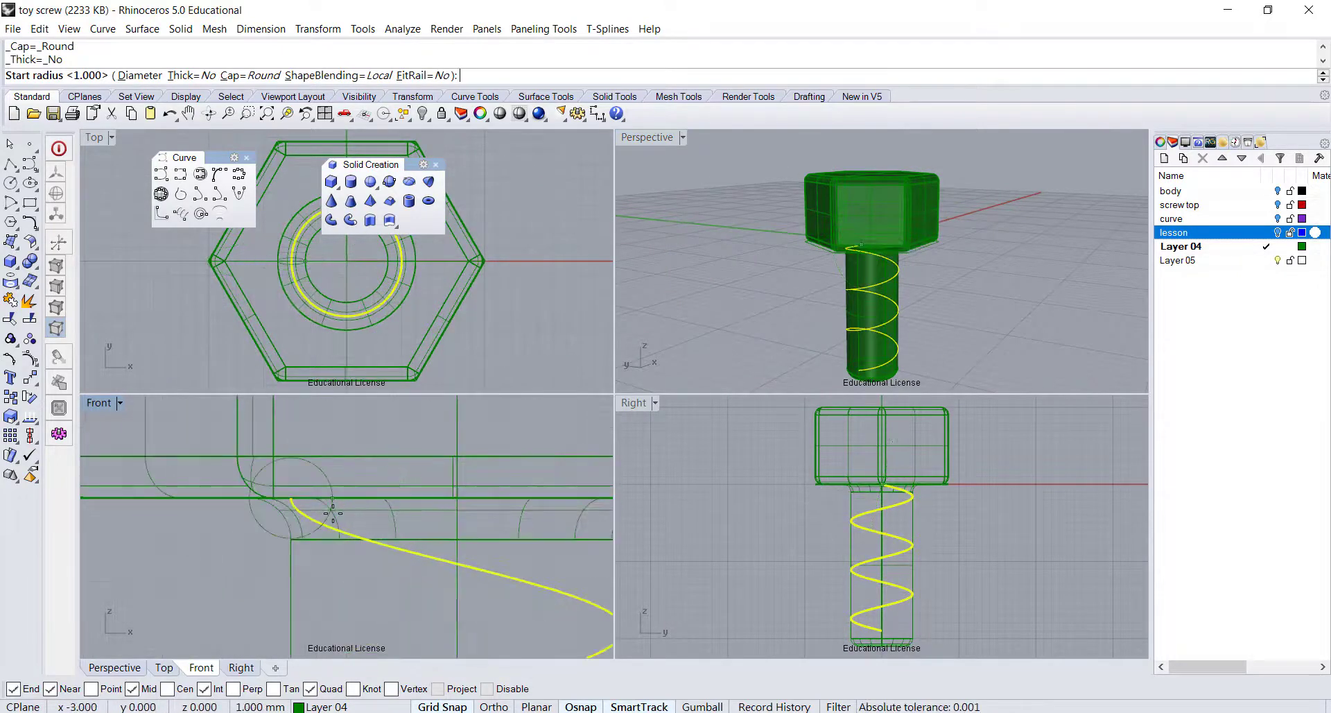
{"action": "left_click", "coordinate": [321, 509]}
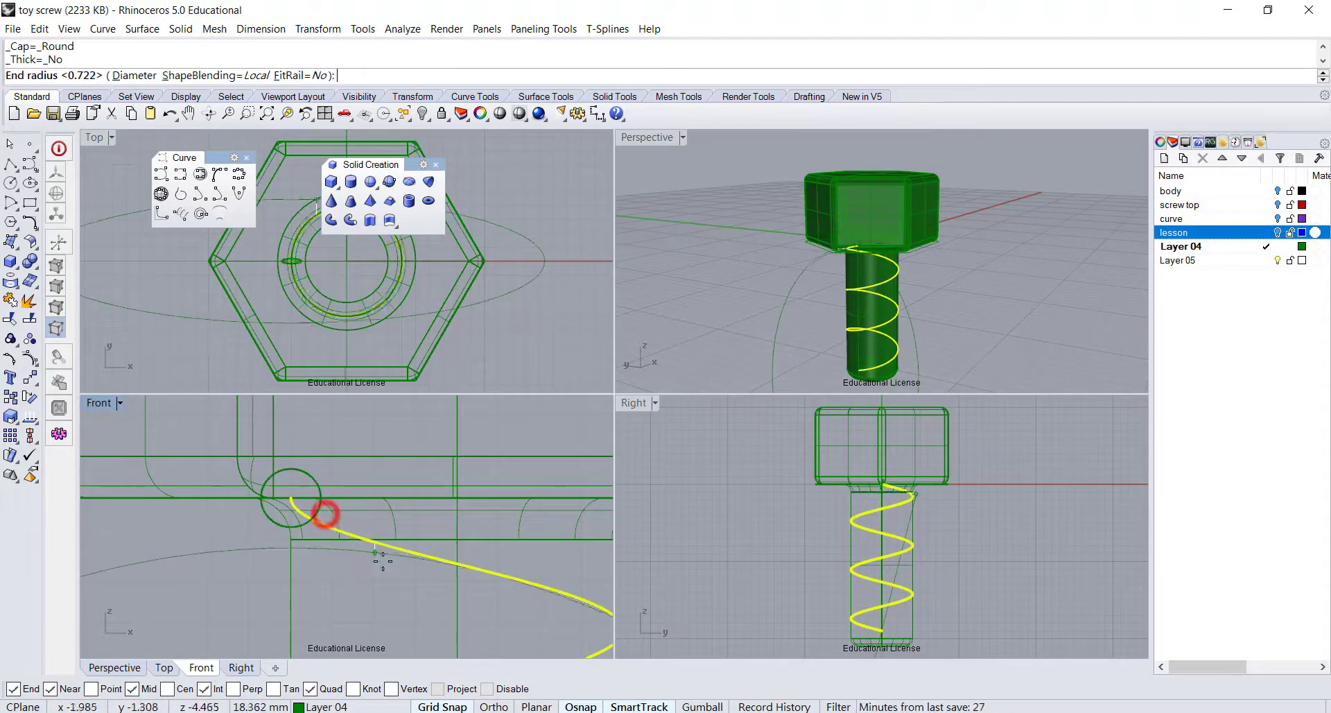
{"action": "left_click", "coordinate": [321, 511]}
{"action": "key", "text": "Return"}
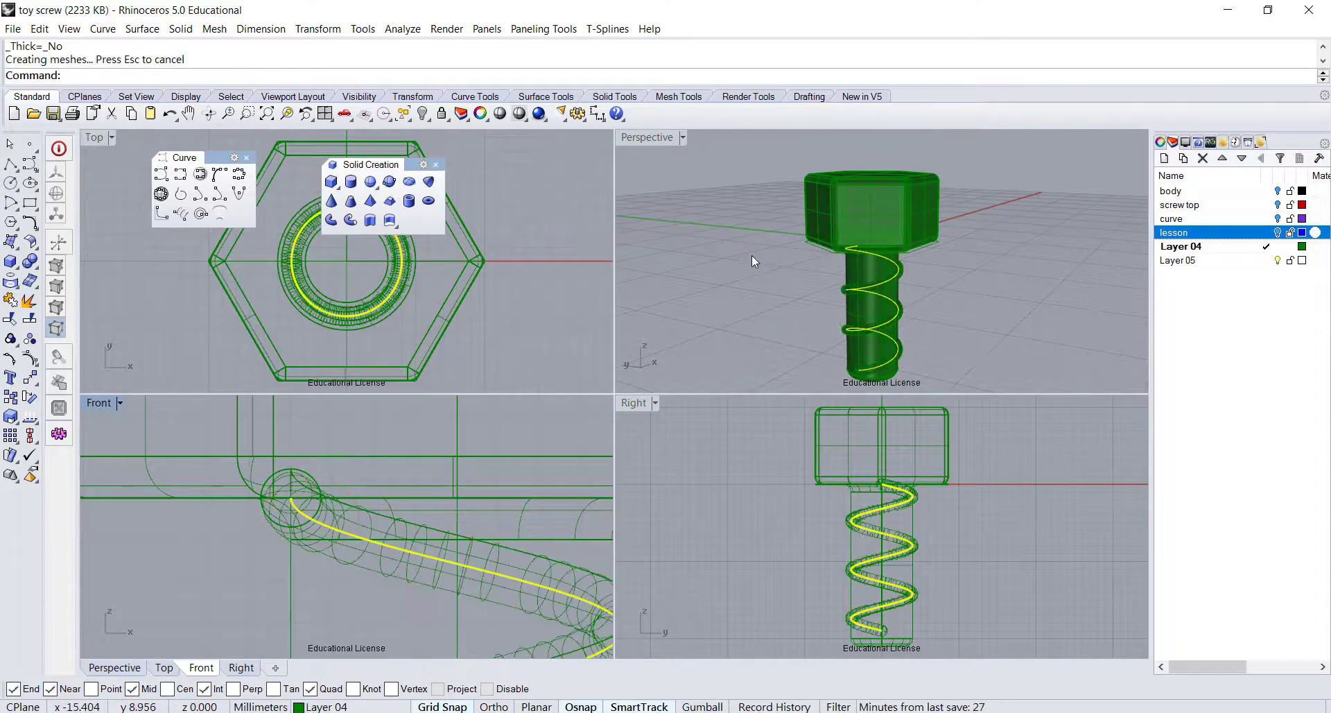
Maximize the Perspective view and orbit around the threaded screw.
{"action": "left_click", "coordinate": [751, 255]}
{"action": "double_click", "coordinate": [642, 135]}
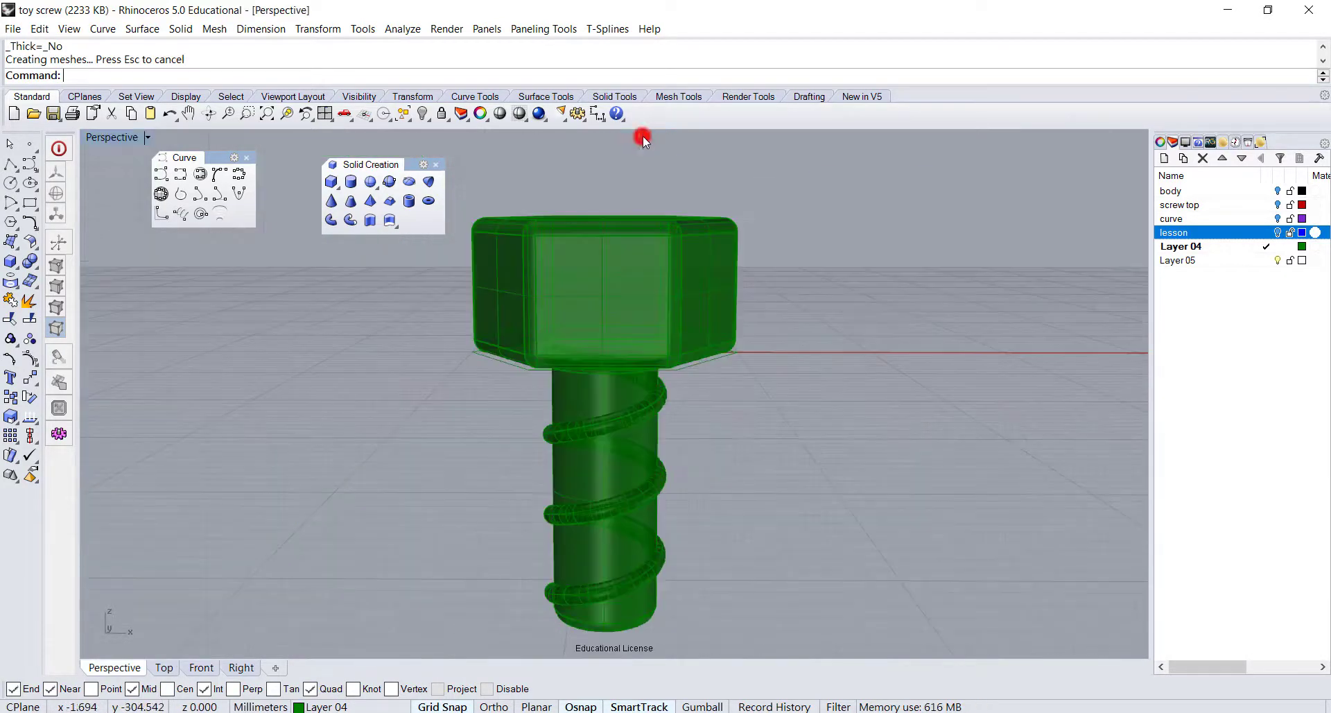
{"action": "right_click_drag", "start_coordinate": [556, 364], "coordinate": [778, 375]}
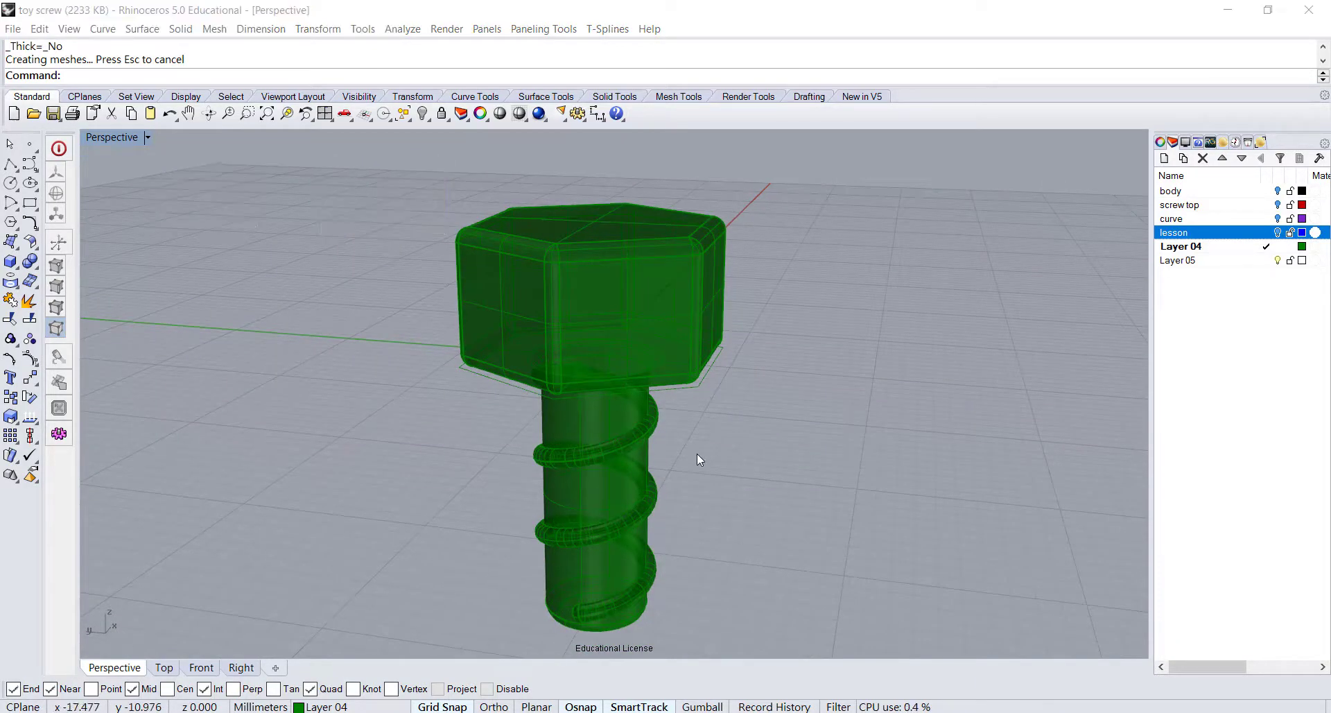
Boolean-union the helical pipe thread with the screw body into one solid.
{"action": "right_click_drag", "start_coordinate": [690, 428], "coordinate": [663, 440]}
{"action": "left_click", "coordinate": [658, 438]}
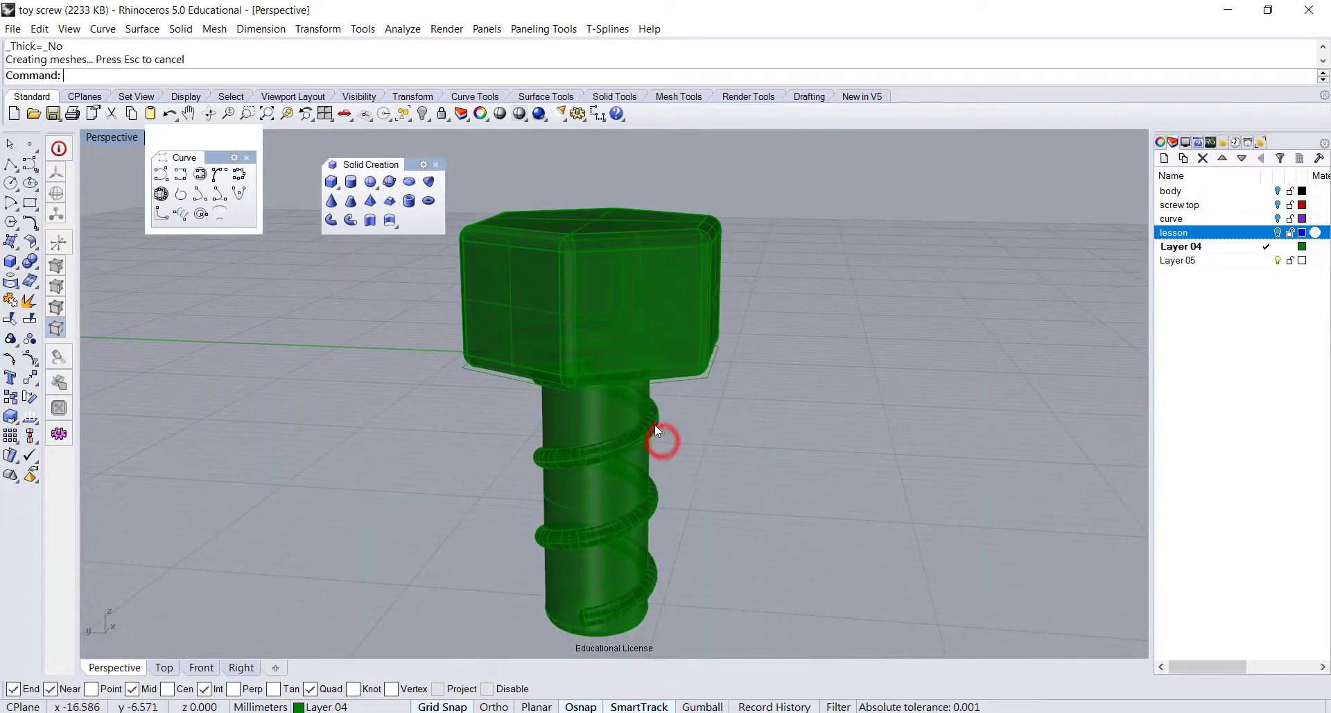
{"action": "left_click", "coordinate": [646, 310], "text": "shift"}
{"action": "left_click", "coordinate": [26, 263]}
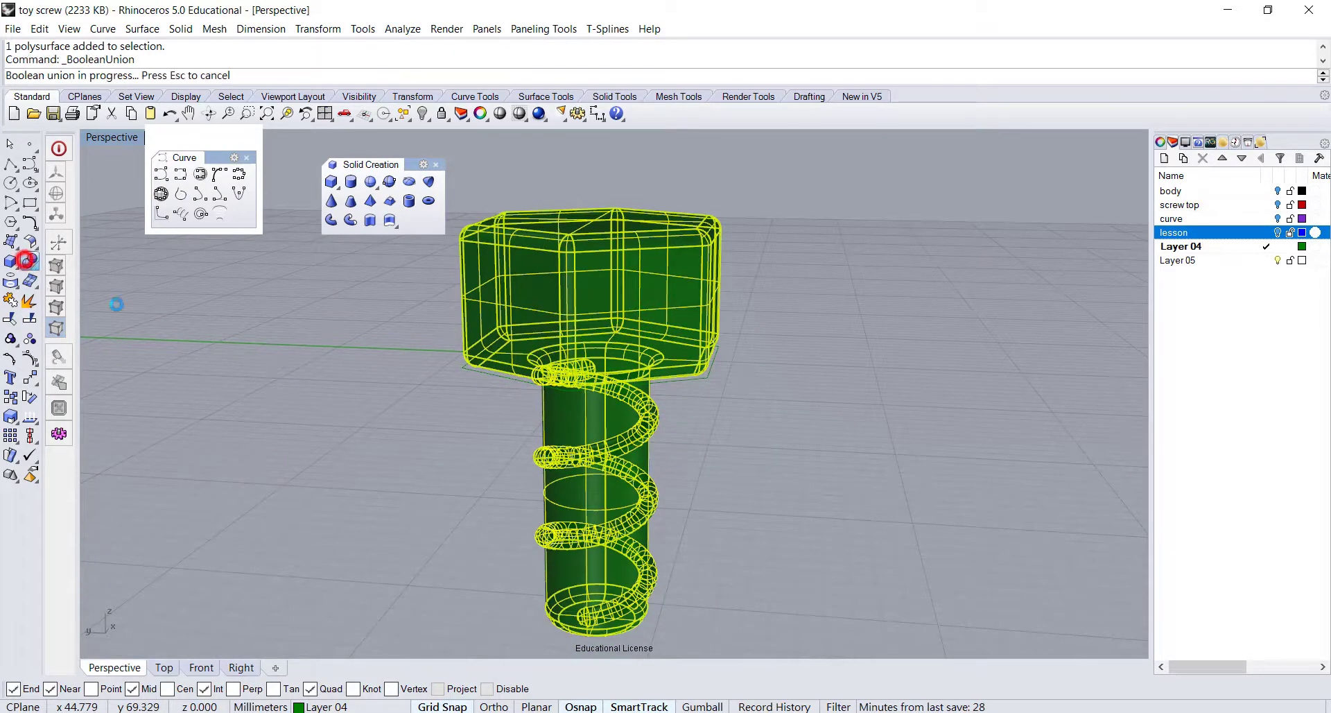
{"action": "left_click", "coordinate": [435, 164]}
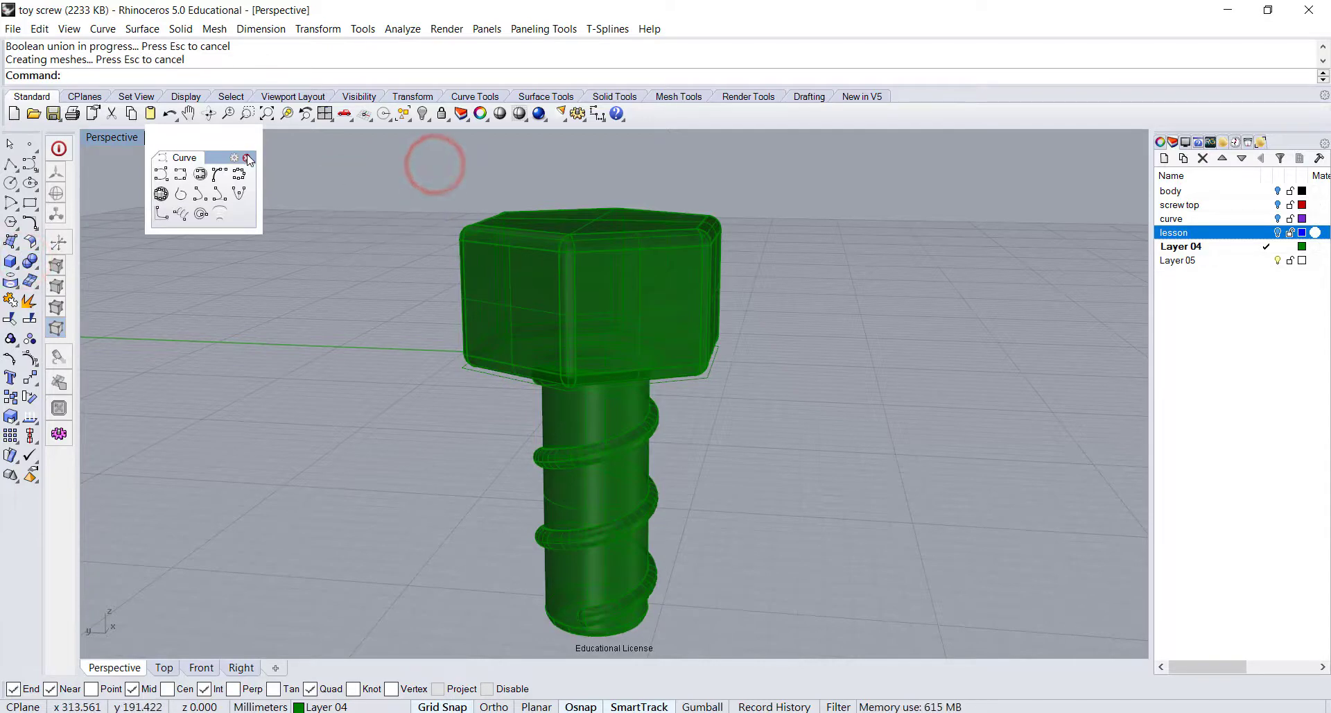
{"action": "right_click_drag", "start_coordinate": [571, 422], "coordinate": [345, 335]}
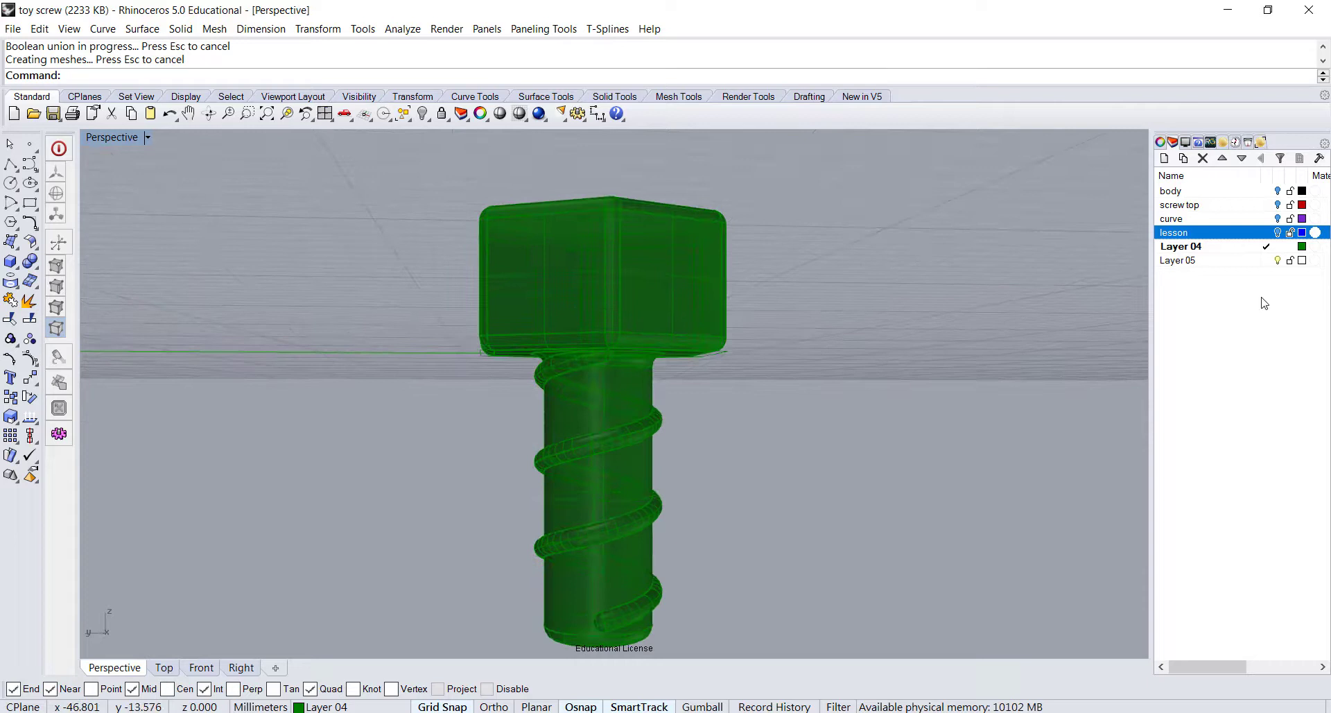
Make Layer 05 current and select the hexagon outline at the head's base.
{"action": "double_click", "coordinate": [1239, 260]}
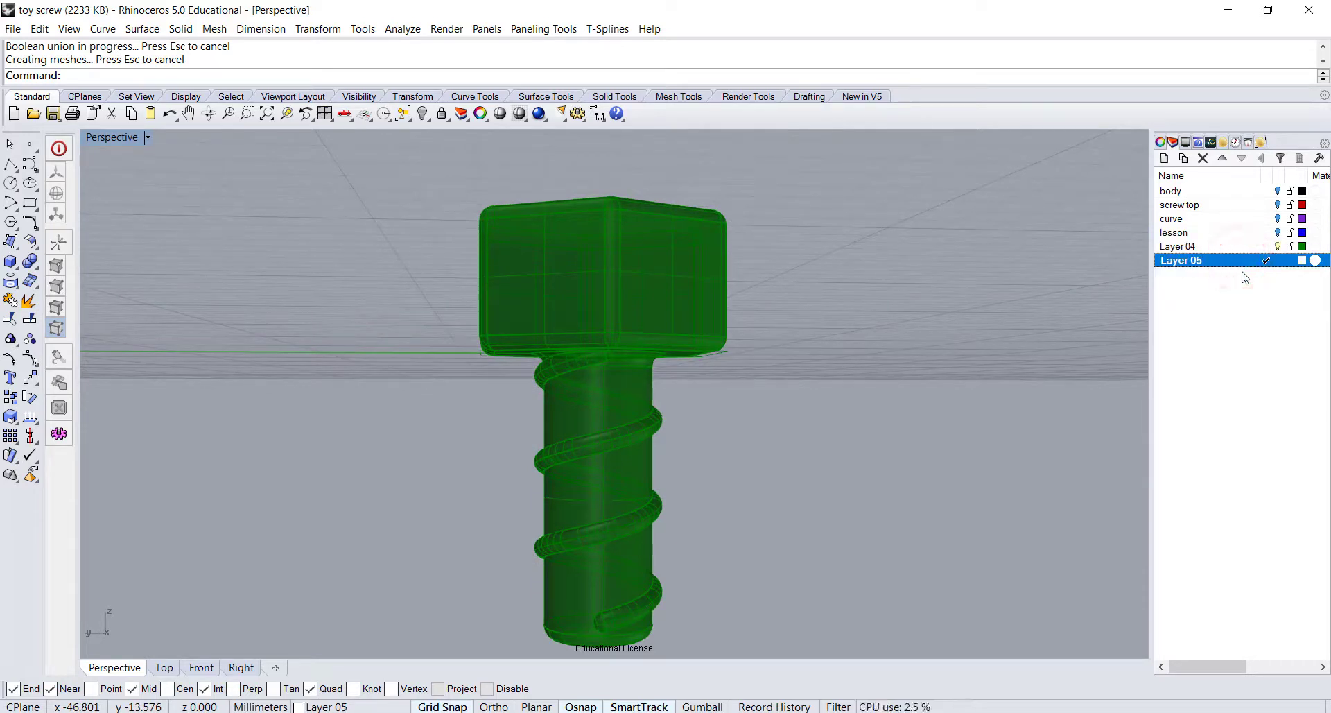
{"action": "scroll", "coordinate": [761, 368], "scroll_direction": "up", "scroll_amount": 3}
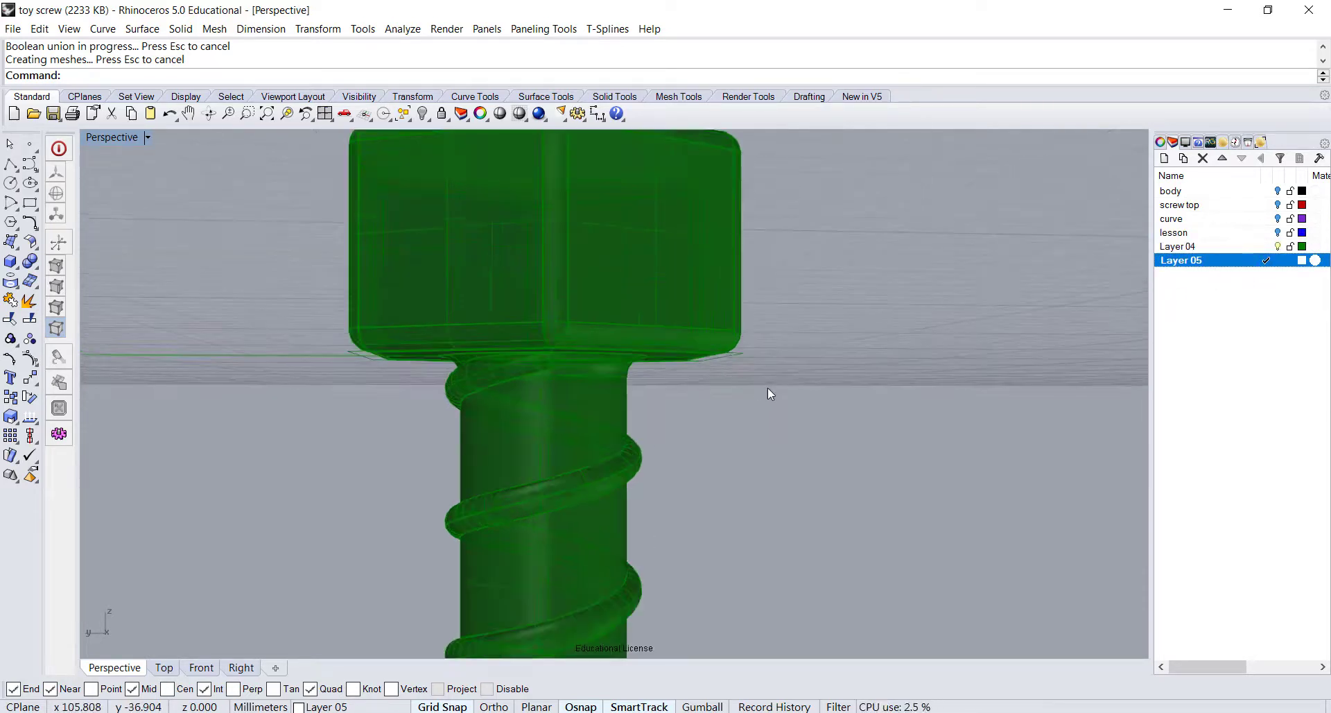
{"action": "right_click_drag", "start_coordinate": [766, 395], "coordinate": [816, 351]}
{"action": "left_click", "coordinate": [750, 340]}
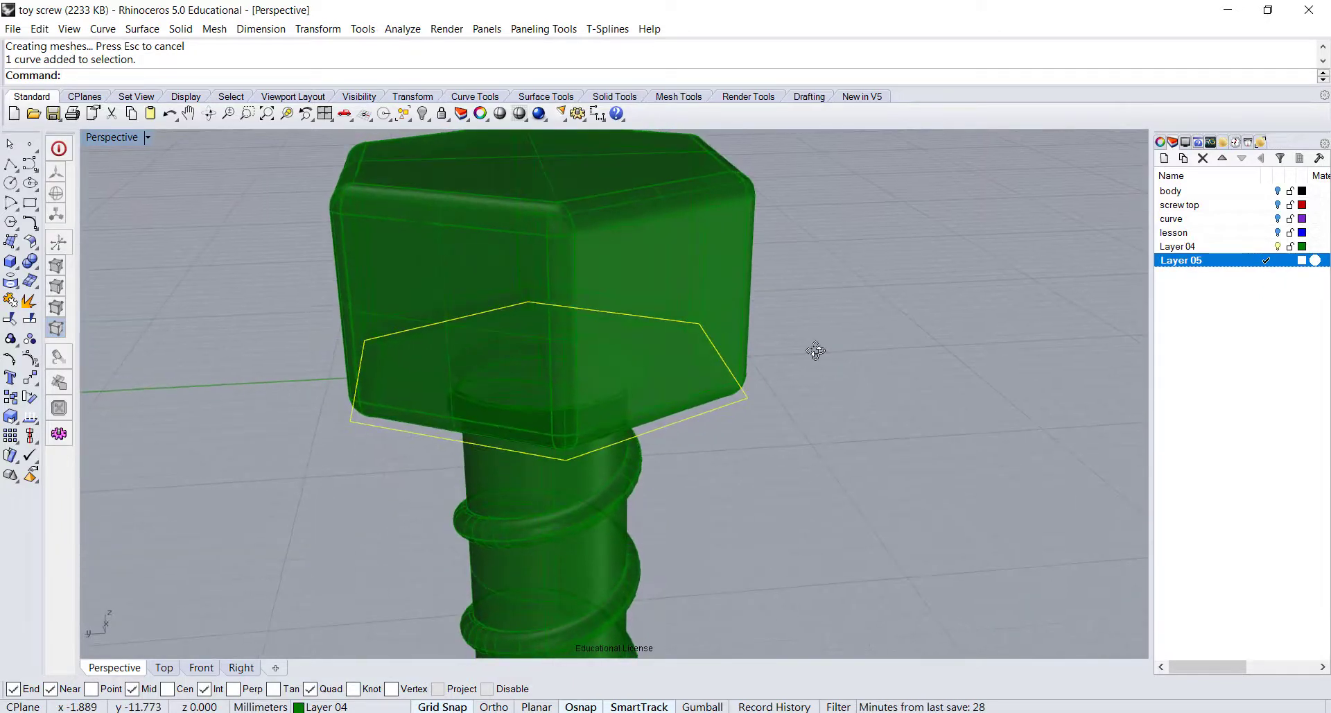
{"action": "double_click", "coordinate": [130, 138]}
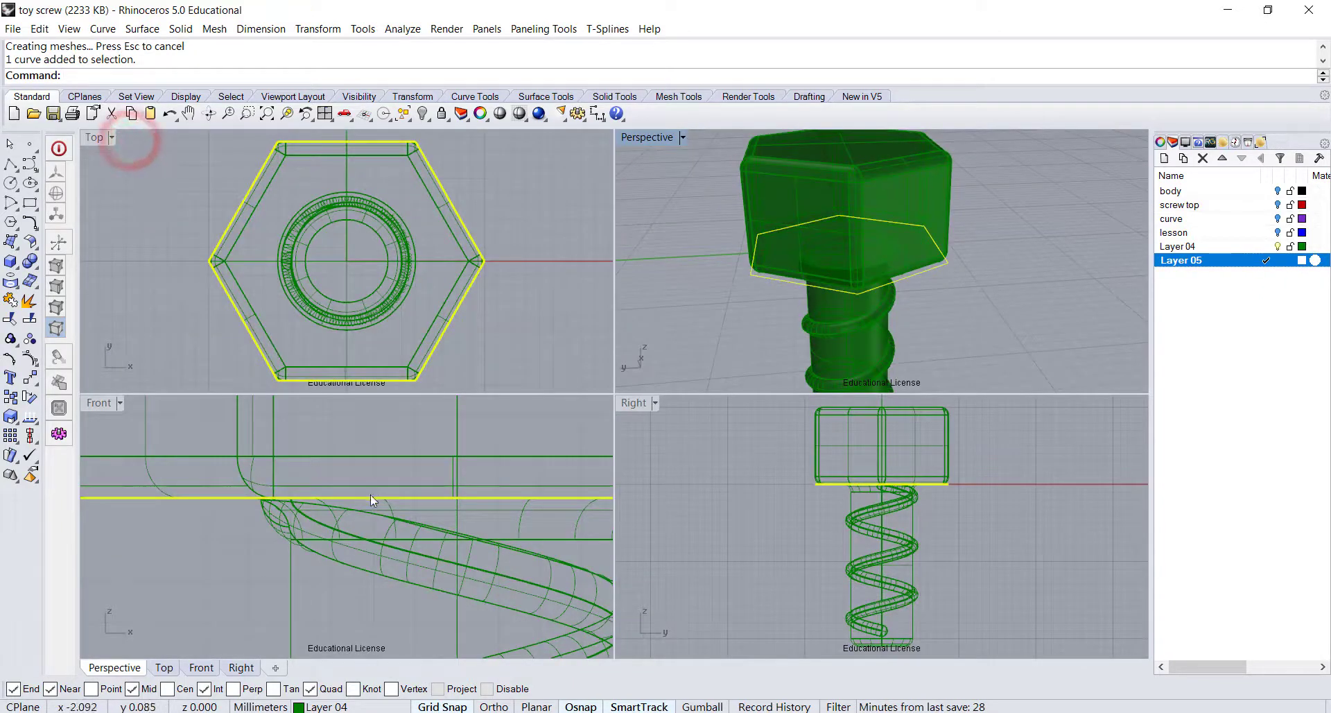
Extrude the hexagon straight down into a solid block enclosing the threaded shaft.
{"action": "left_click", "coordinate": [181, 28]}
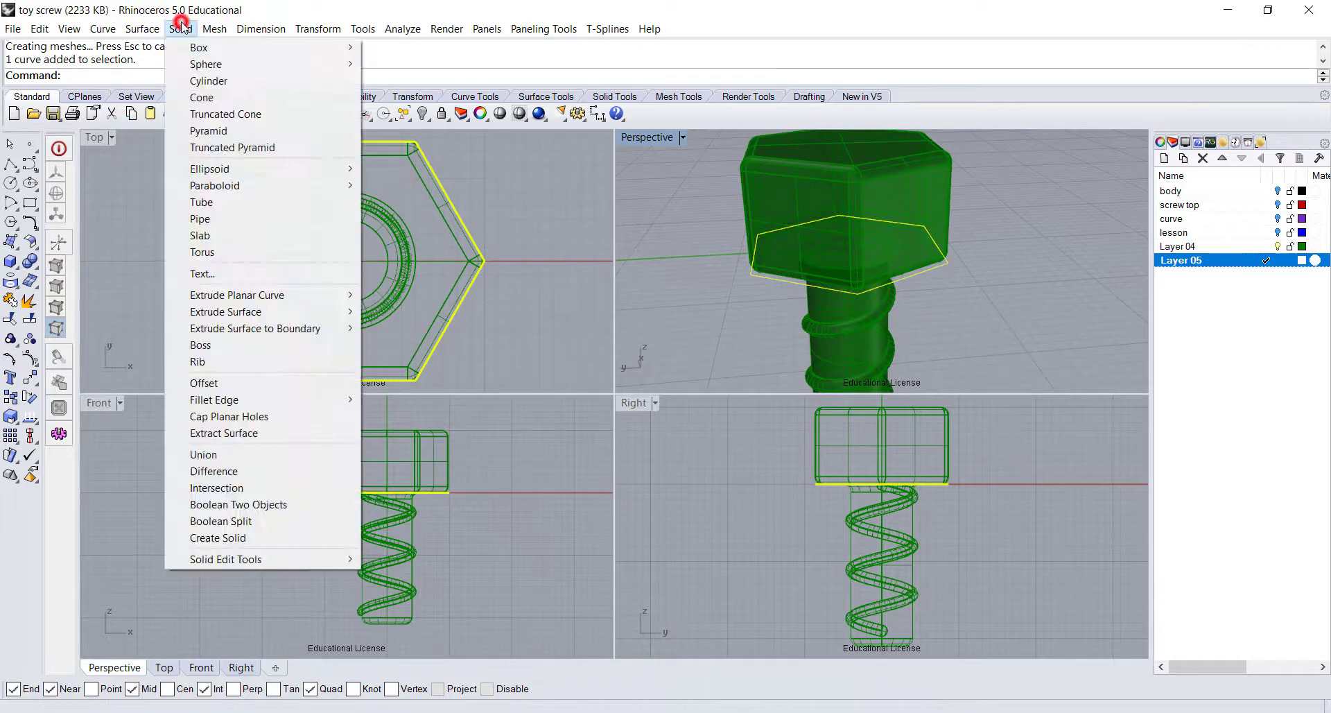
{"action": "mouse_move", "coordinate": [277, 298]}
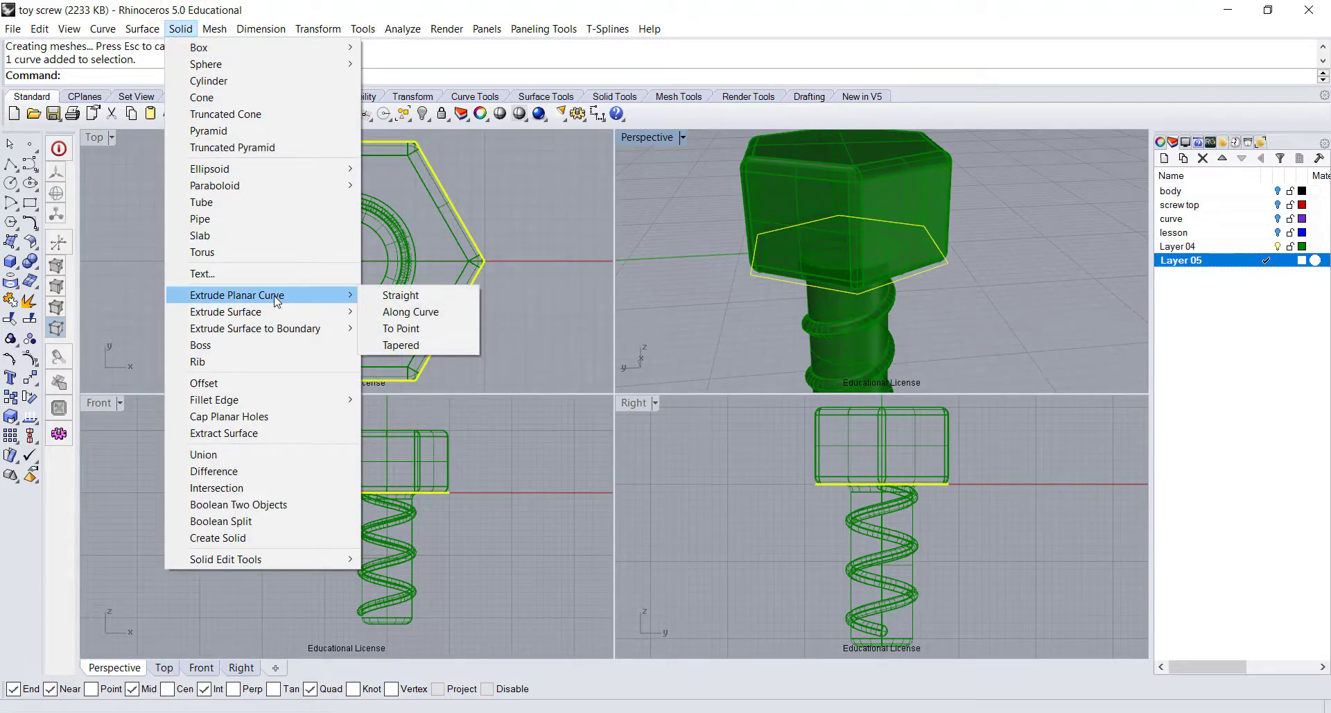
{"action": "left_click", "coordinate": [387, 296]}
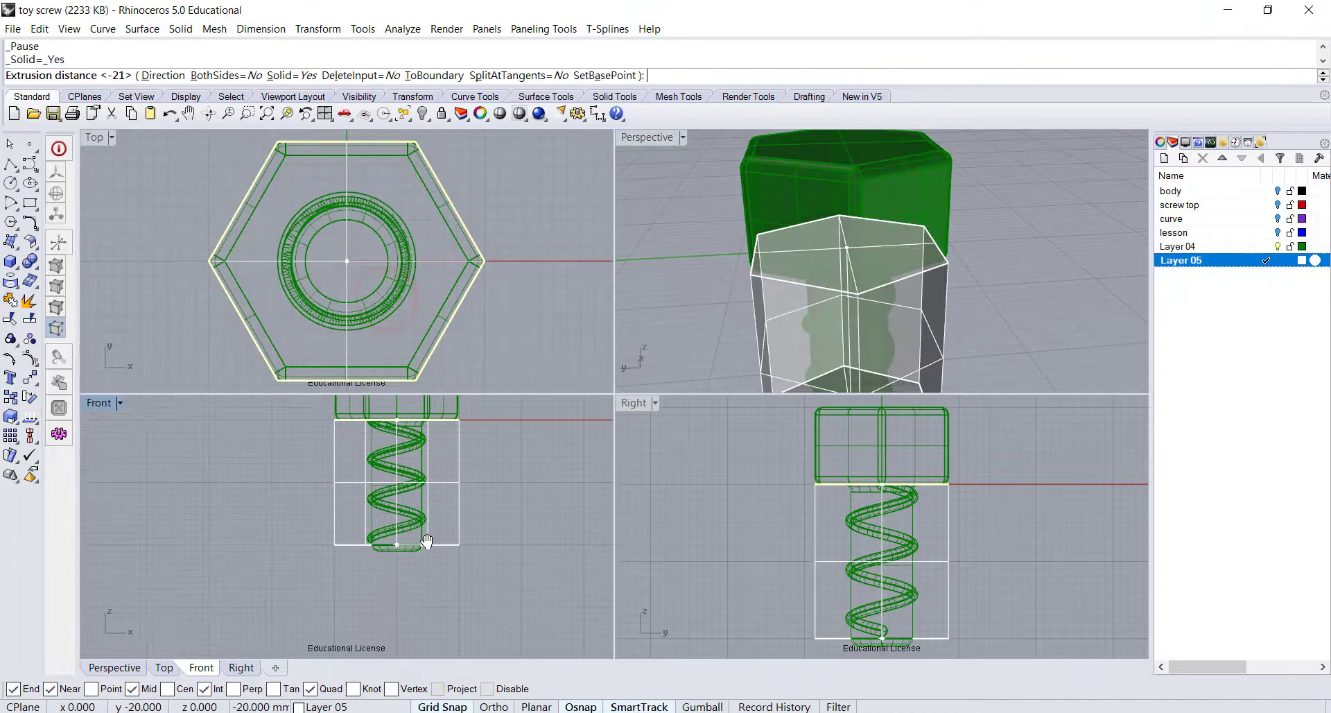
{"action": "left_click", "coordinate": [418, 601]}
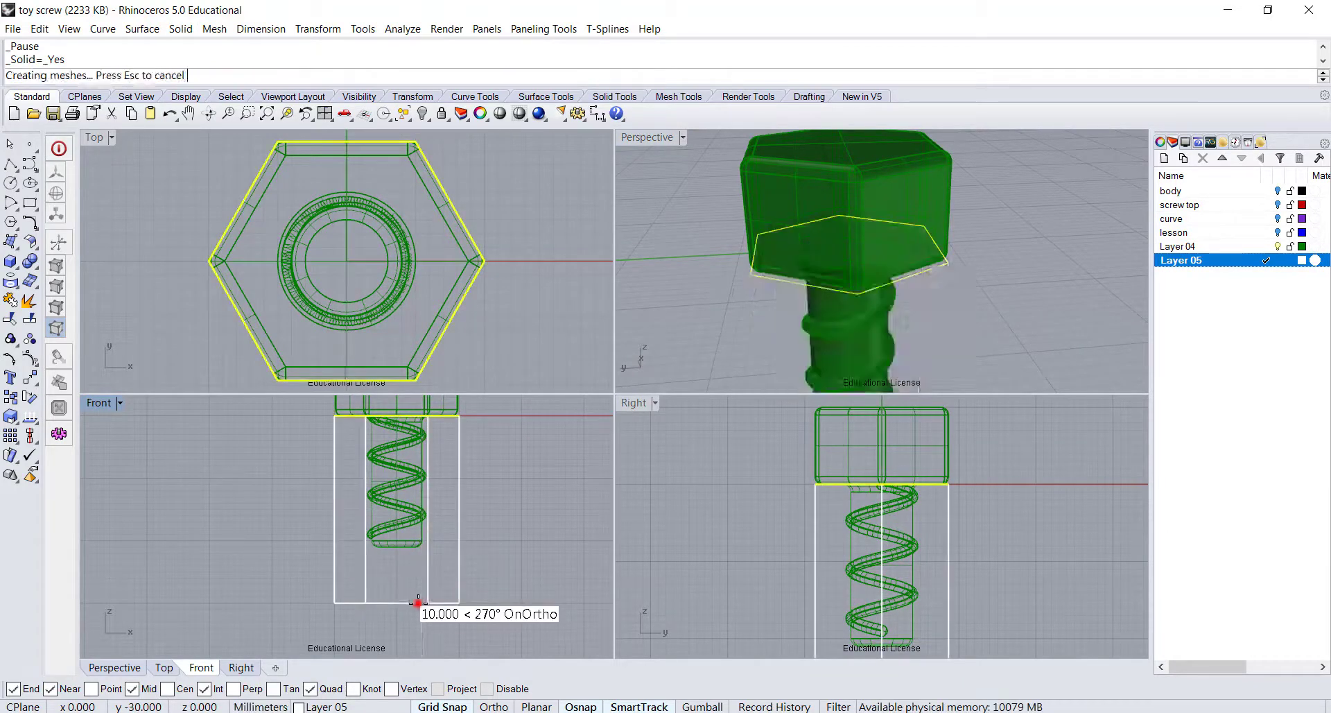
{"action": "scroll", "coordinate": [1019, 268], "scroll_direction": "down", "scroll_amount": 3}
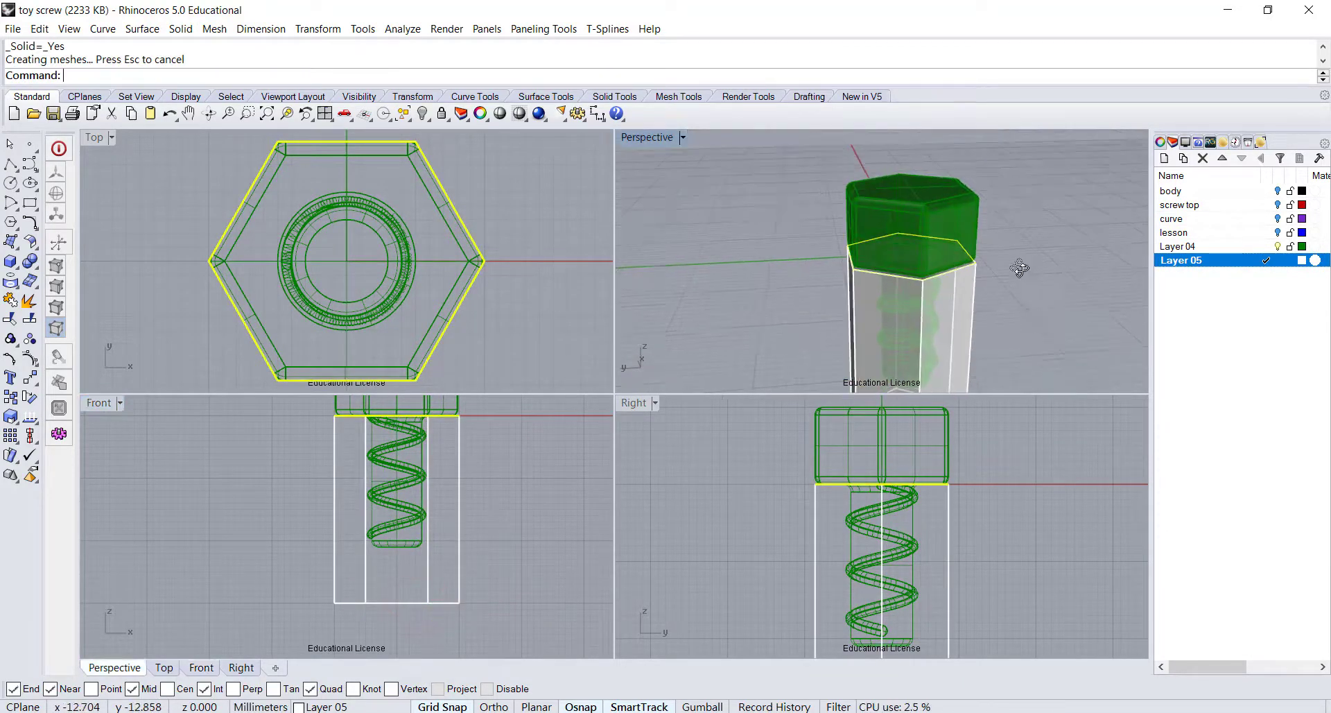
{"action": "scroll", "coordinate": [1019, 268], "scroll_direction": "up", "scroll_amount": 3}
{"action": "double_click", "coordinate": [647, 137]}
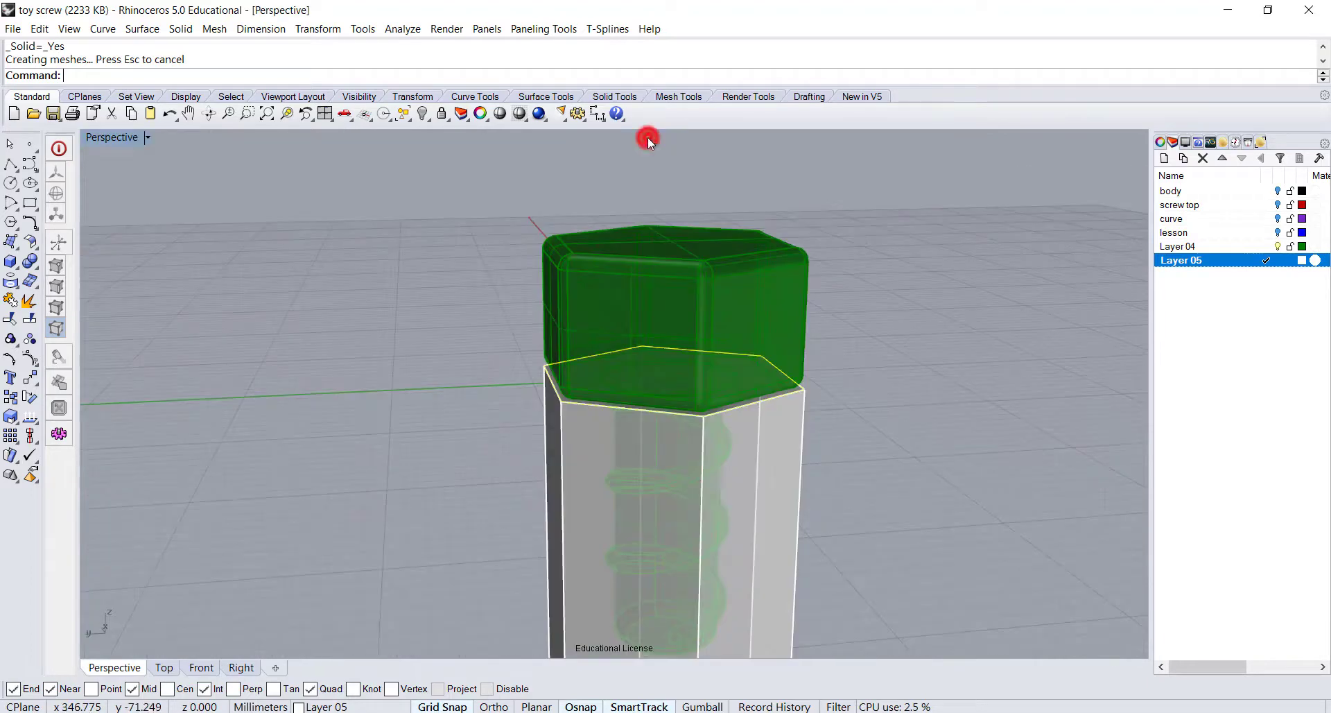
{"action": "right_click_drag", "start_coordinate": [646, 172], "coordinate": [594, 253]}
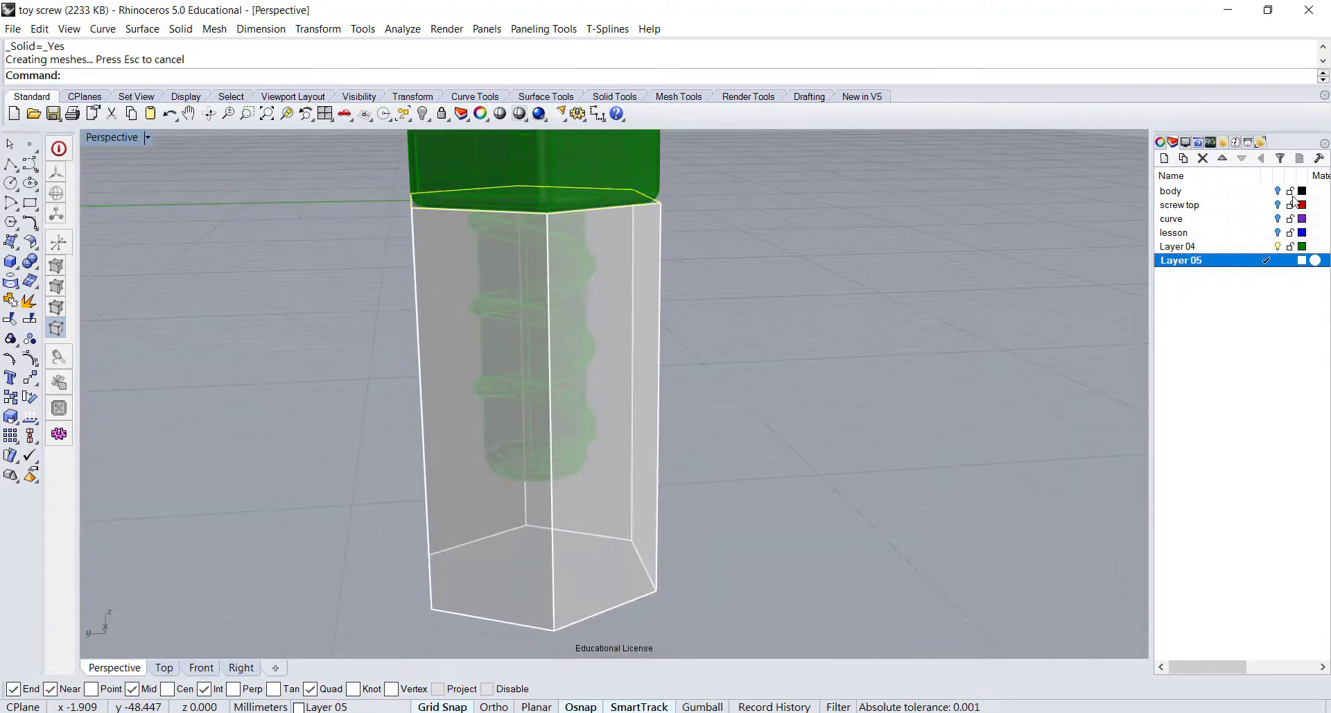
With Layer 04 hidden, fillet every hex block edge at radius 1.000, then show Layer 04 again.
{"action": "left_click", "coordinate": [1278, 246]}
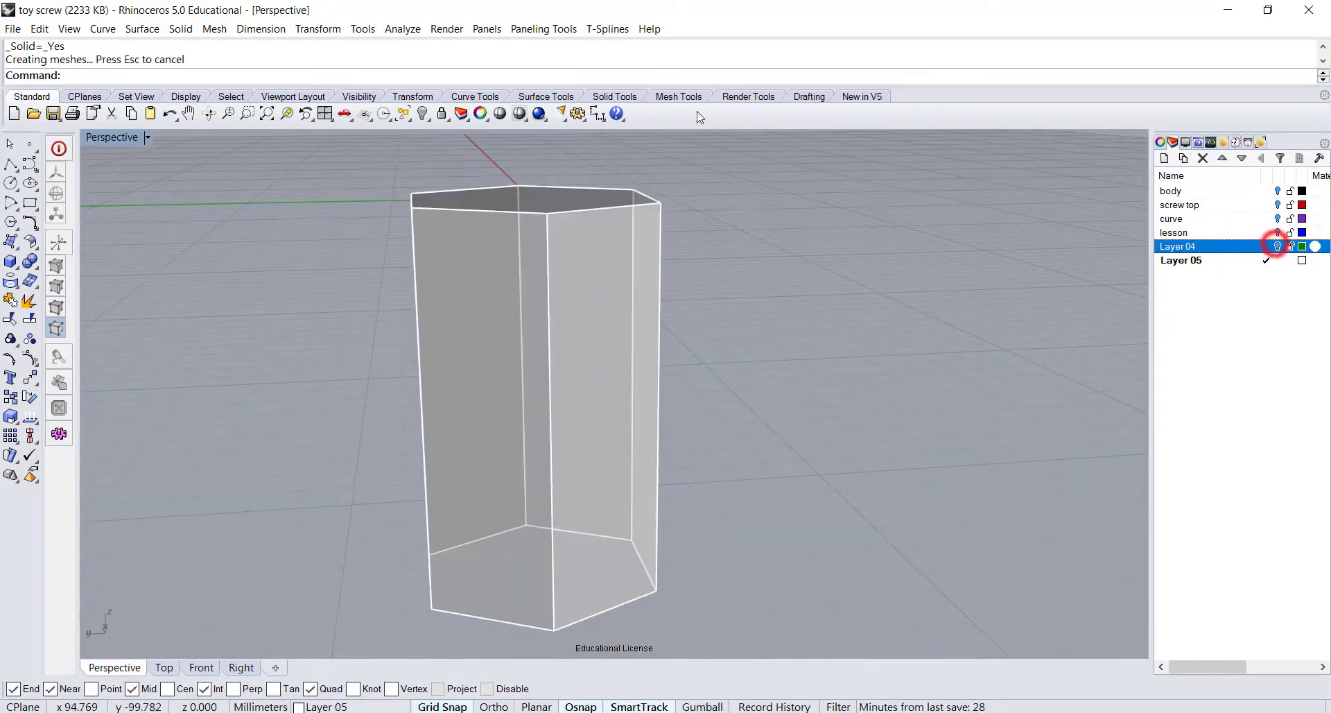
{"action": "right_click_drag", "start_coordinate": [693, 263], "coordinate": [700, 308]}
{"action": "left_click", "coordinate": [29, 261]}
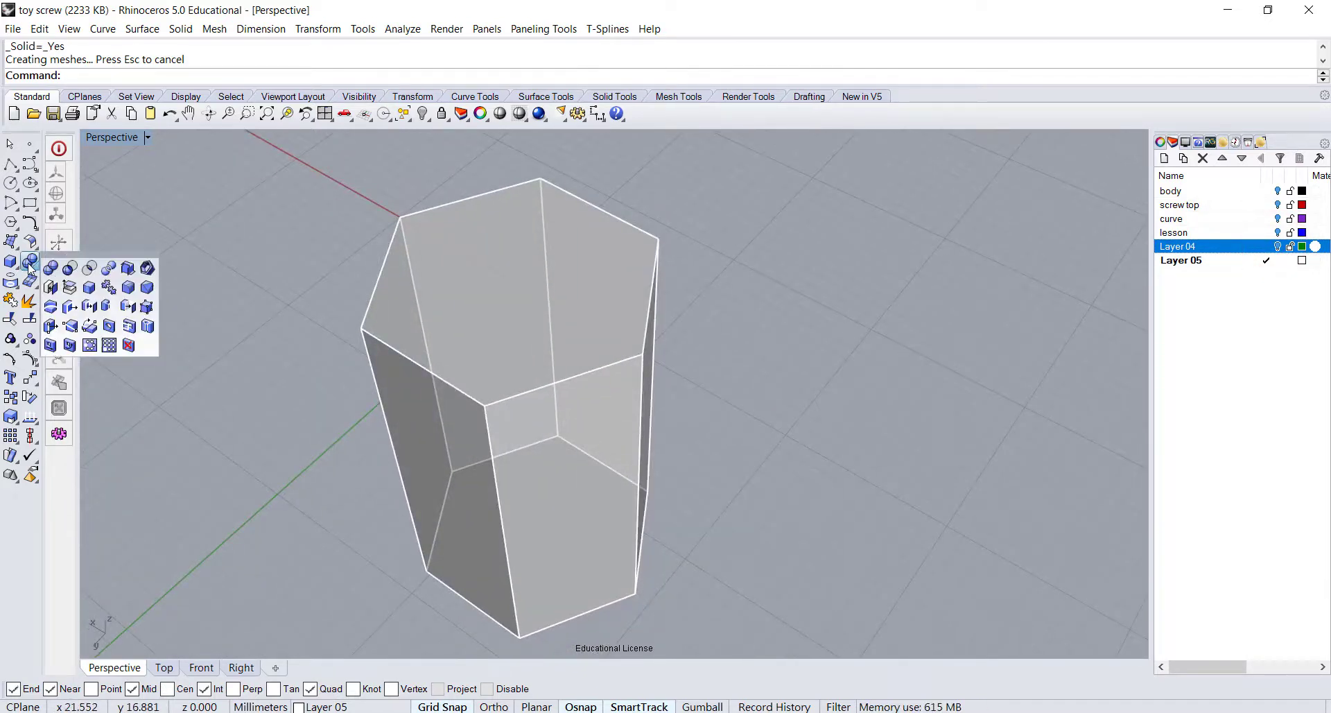
{"action": "left_click", "coordinate": [147, 305]}
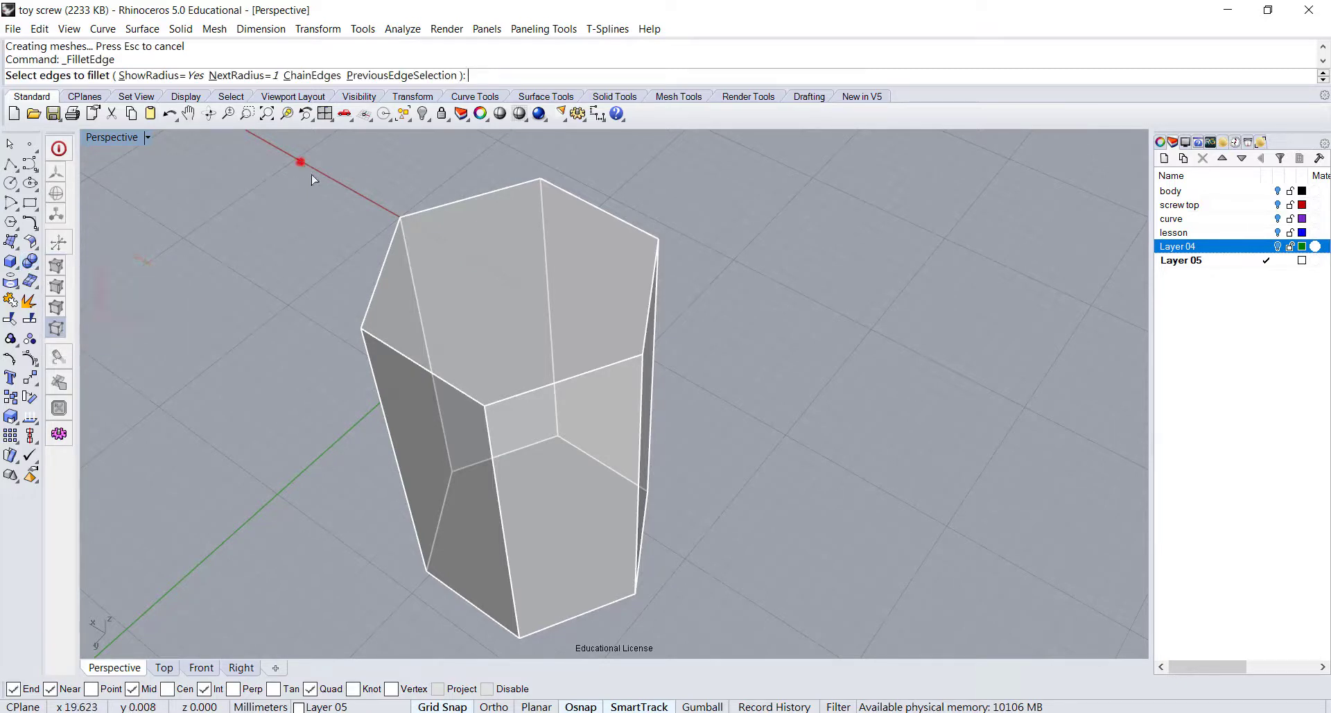
{"action": "left_click_drag", "start_coordinate": [299, 161], "coordinate": [718, 633]}
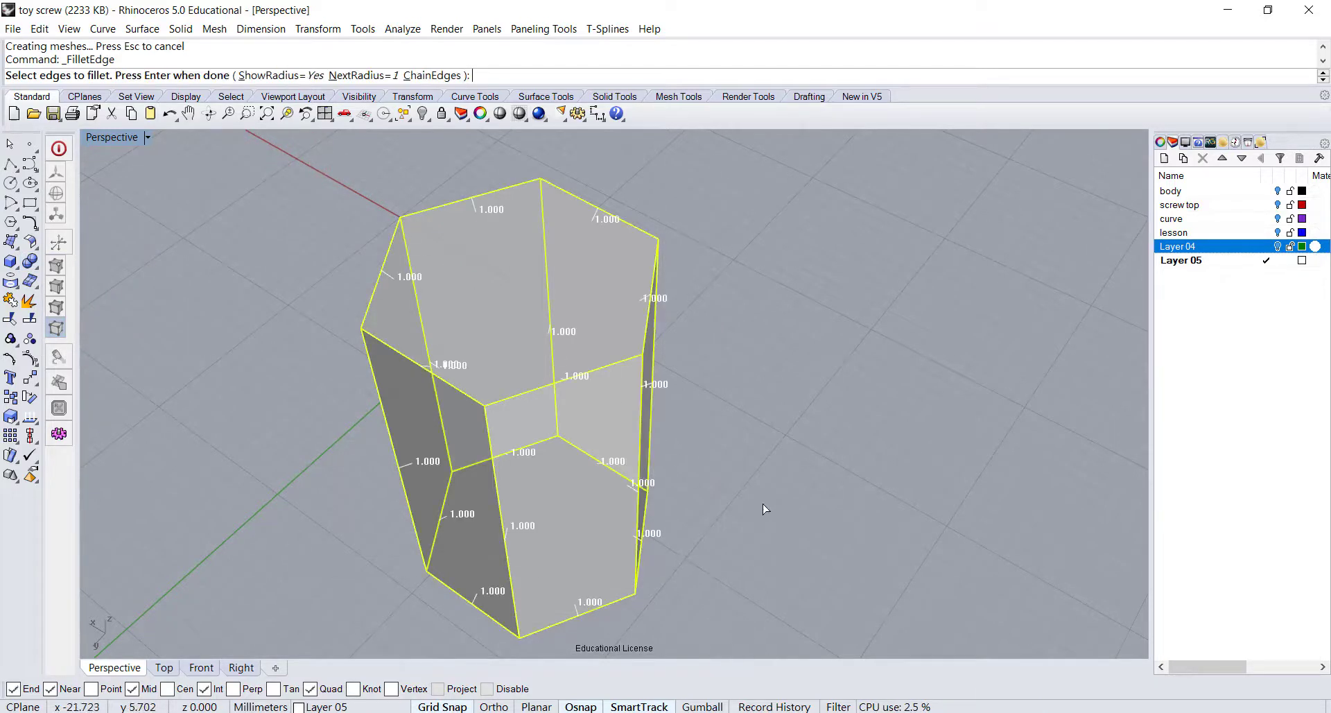
{"action": "key", "text": "Return"}
{"action": "right_click_drag", "start_coordinate": [784, 437], "coordinate": [754, 445]}
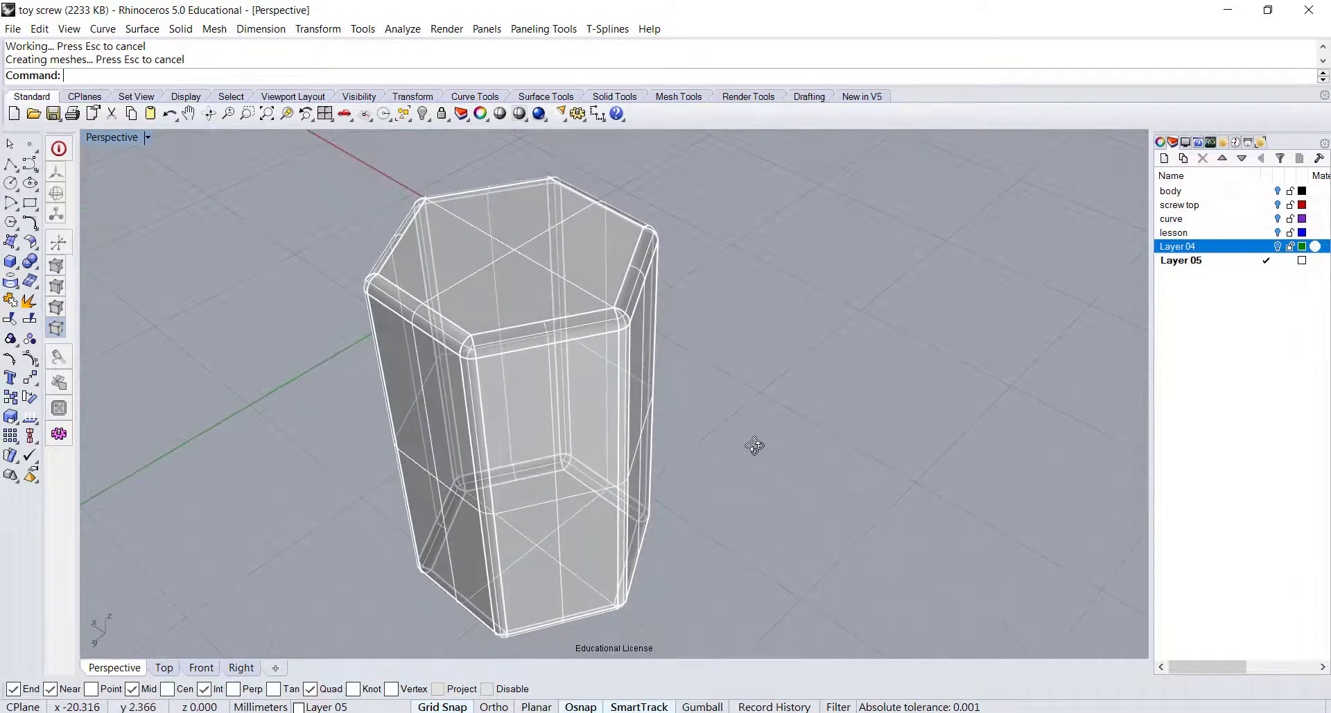
{"action": "left_click", "coordinate": [1277, 247]}
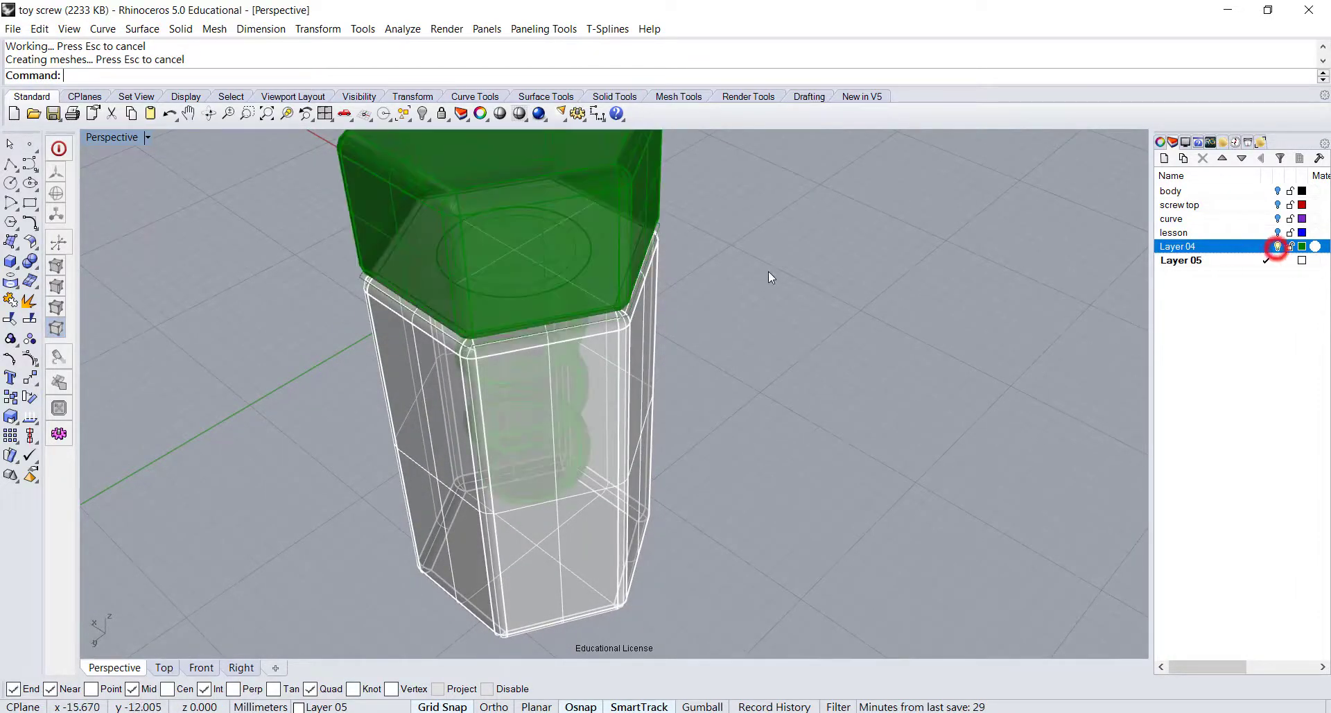
Orbit beneath the screw head and select the inner circle at the shaft base.
{"action": "right_click_drag", "start_coordinate": [770, 277], "coordinate": [783, 327]}
{"action": "scroll", "coordinate": [526, 381], "scroll_direction": "up", "scroll_amount": 5}
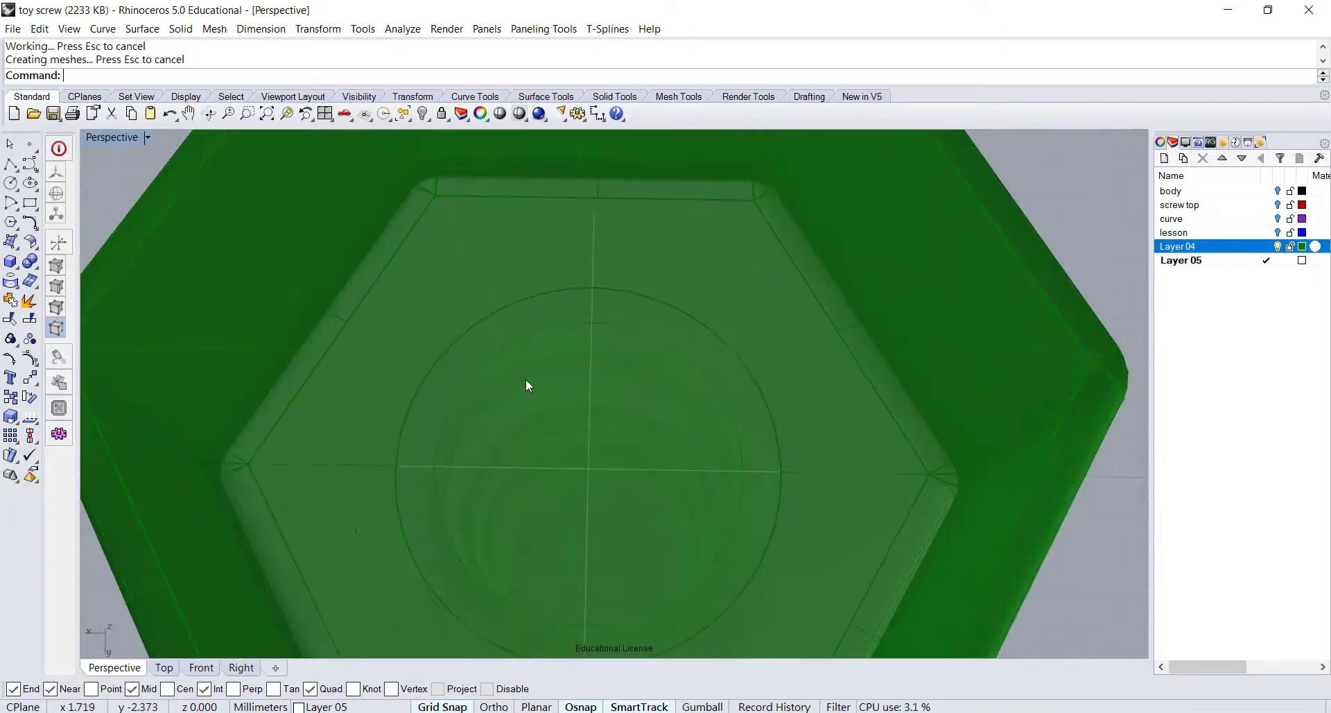
{"action": "right_click_drag", "start_coordinate": [487, 420], "coordinate": [478, 263]}
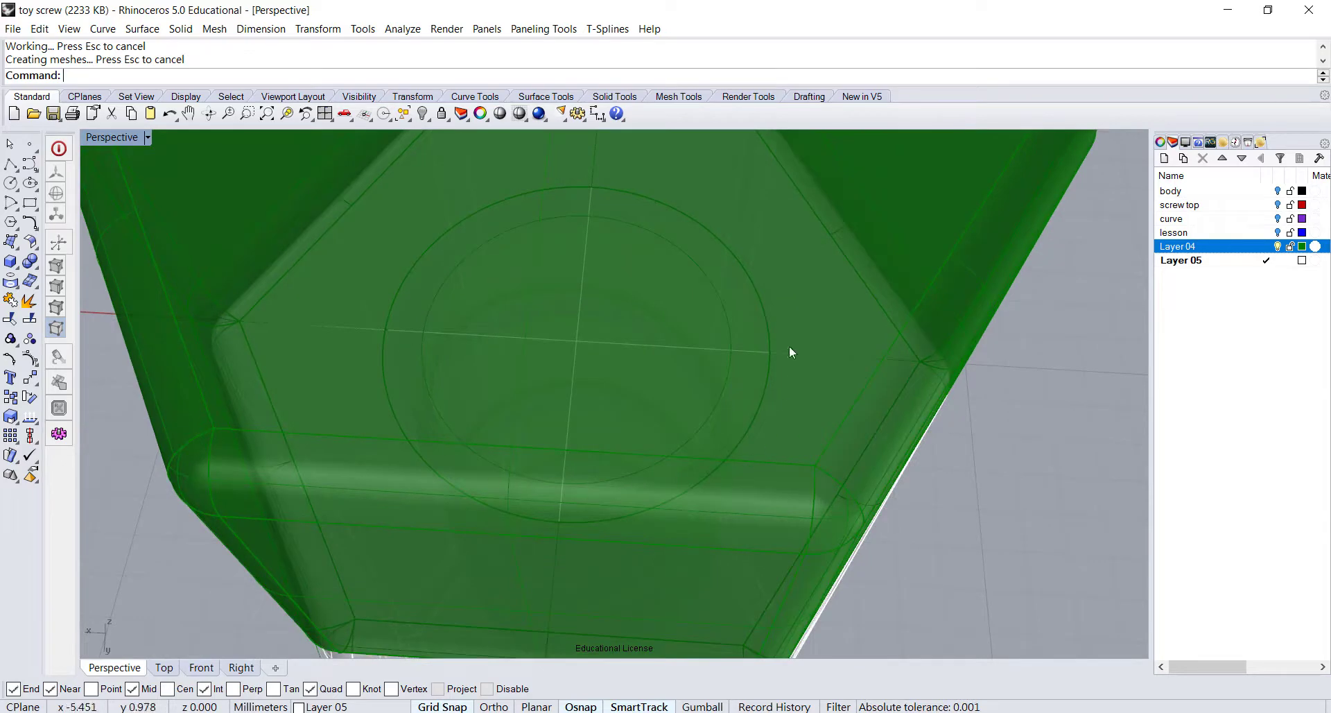
{"action": "left_click", "coordinate": [708, 277]}
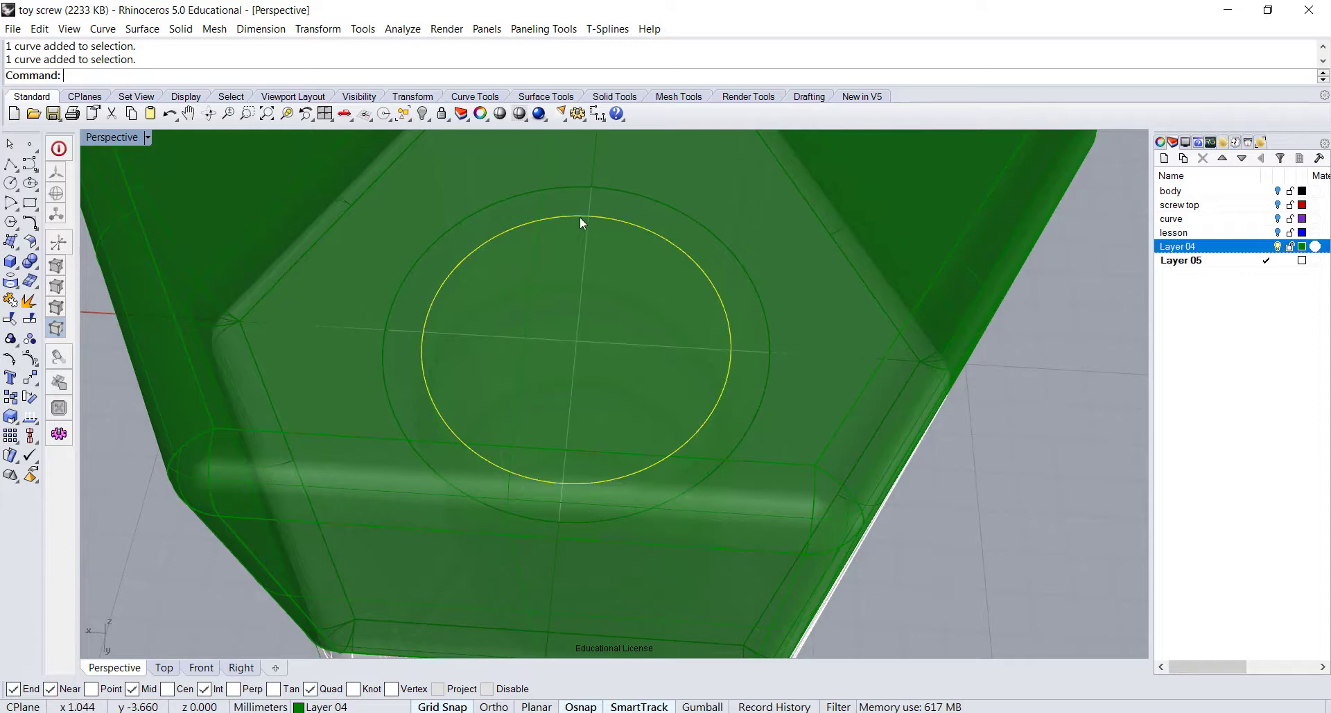
Restore four views, select the bore circle from overlapping objects, and start Offset Curve on it.
{"action": "double_click", "coordinate": [127, 141]}
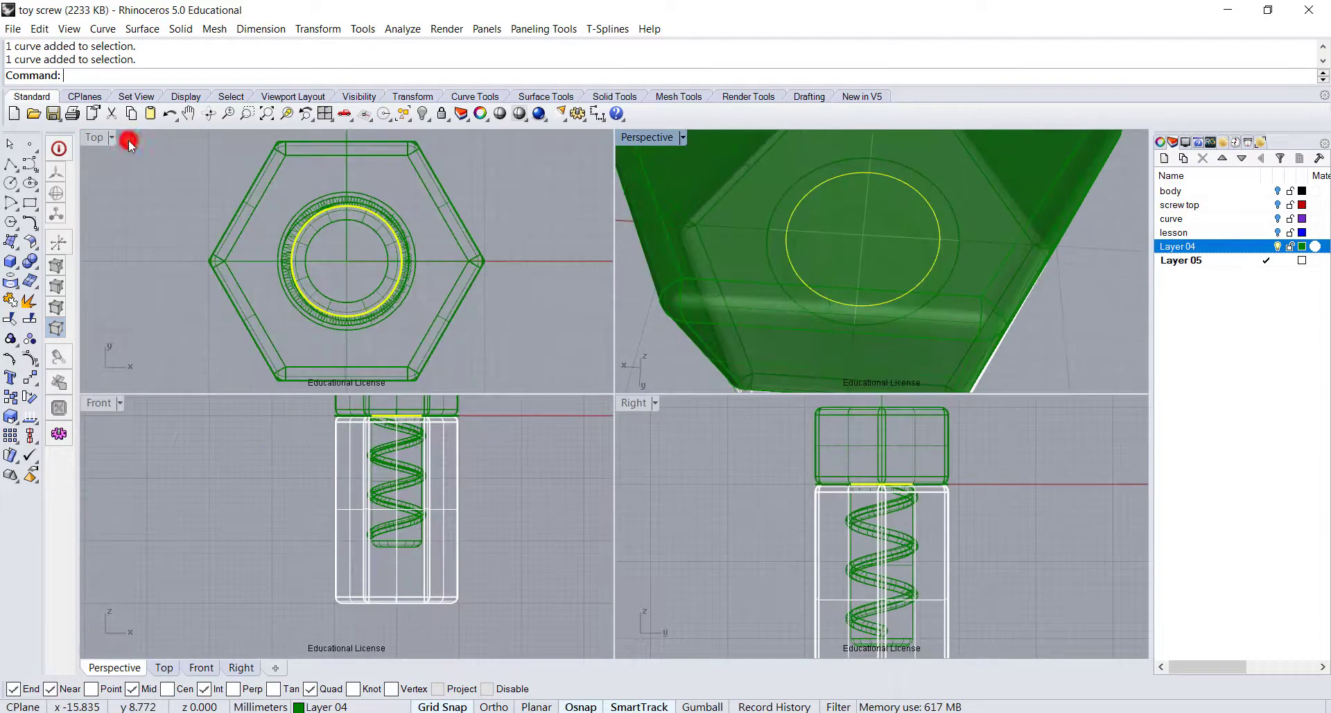
{"action": "scroll", "coordinate": [366, 279], "scroll_direction": "up", "scroll_amount": 3}
{"action": "right_click_drag", "start_coordinate": [381, 173], "coordinate": [386, 234]}
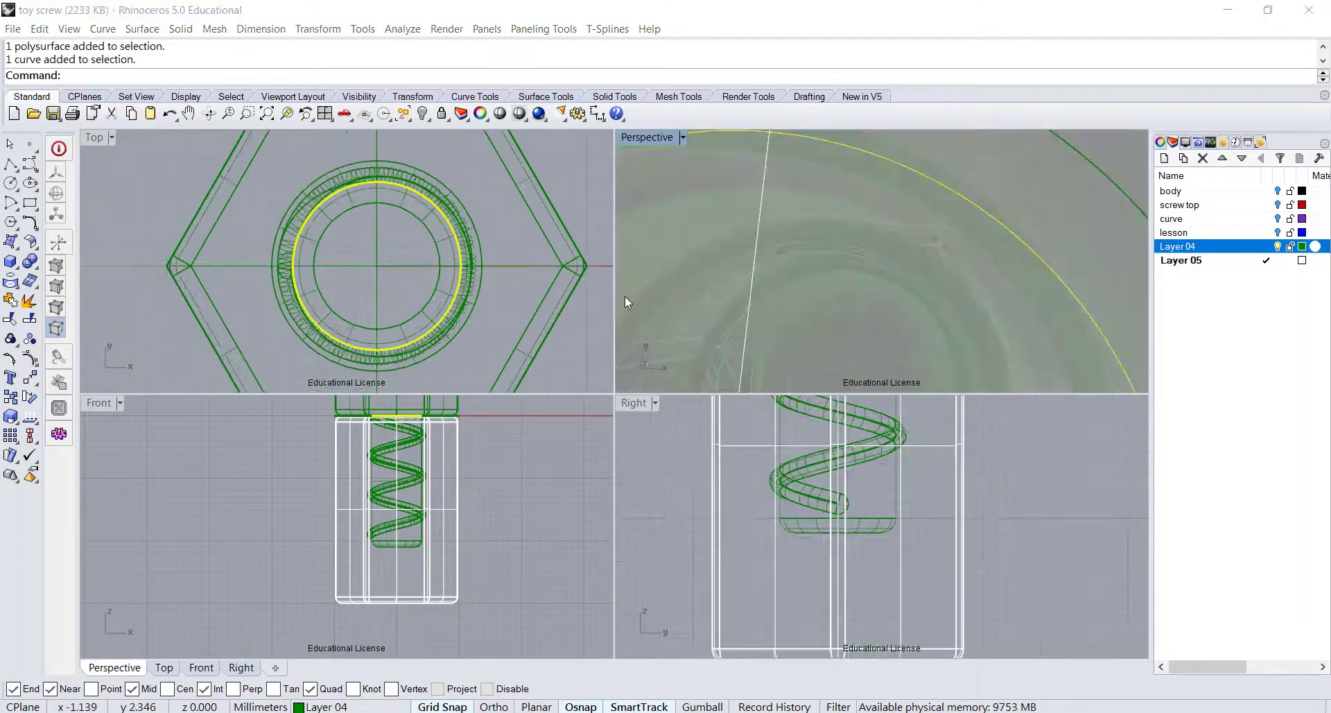
{"action": "scroll", "coordinate": [444, 215], "scroll_direction": "up", "scroll_amount": 4}
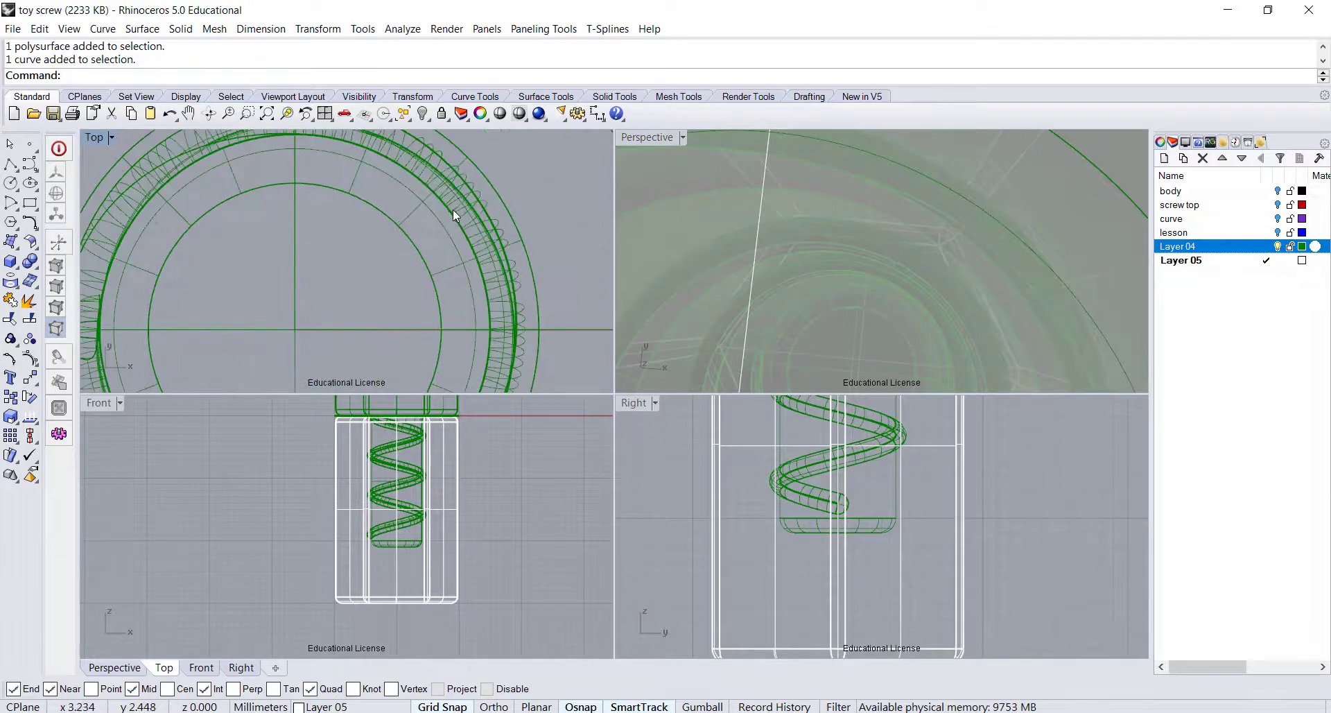
{"action": "left_click", "coordinate": [452, 215]}
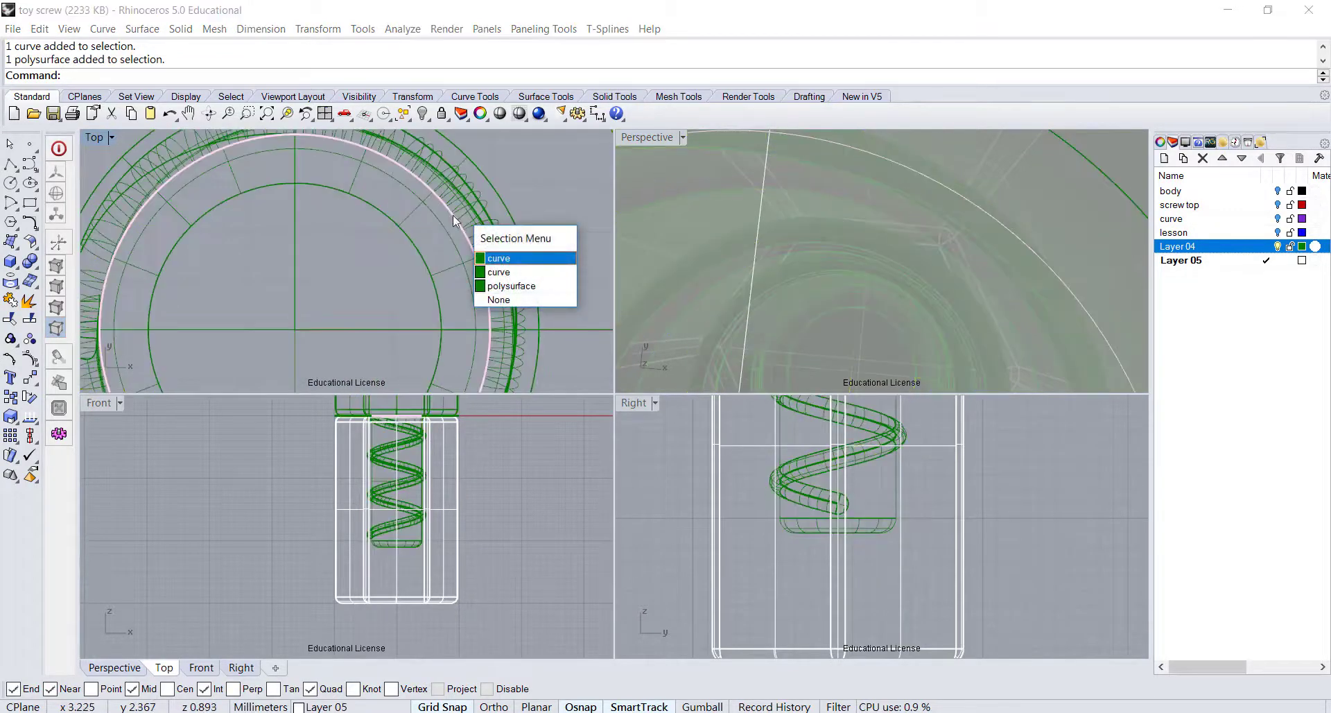
{"action": "left_click", "coordinate": [485, 258]}
{"action": "scroll", "coordinate": [1005, 293], "scroll_direction": "down", "scroll_amount": 5}
{"action": "right_click_drag", "start_coordinate": [1005, 293], "coordinate": [879, 239]}
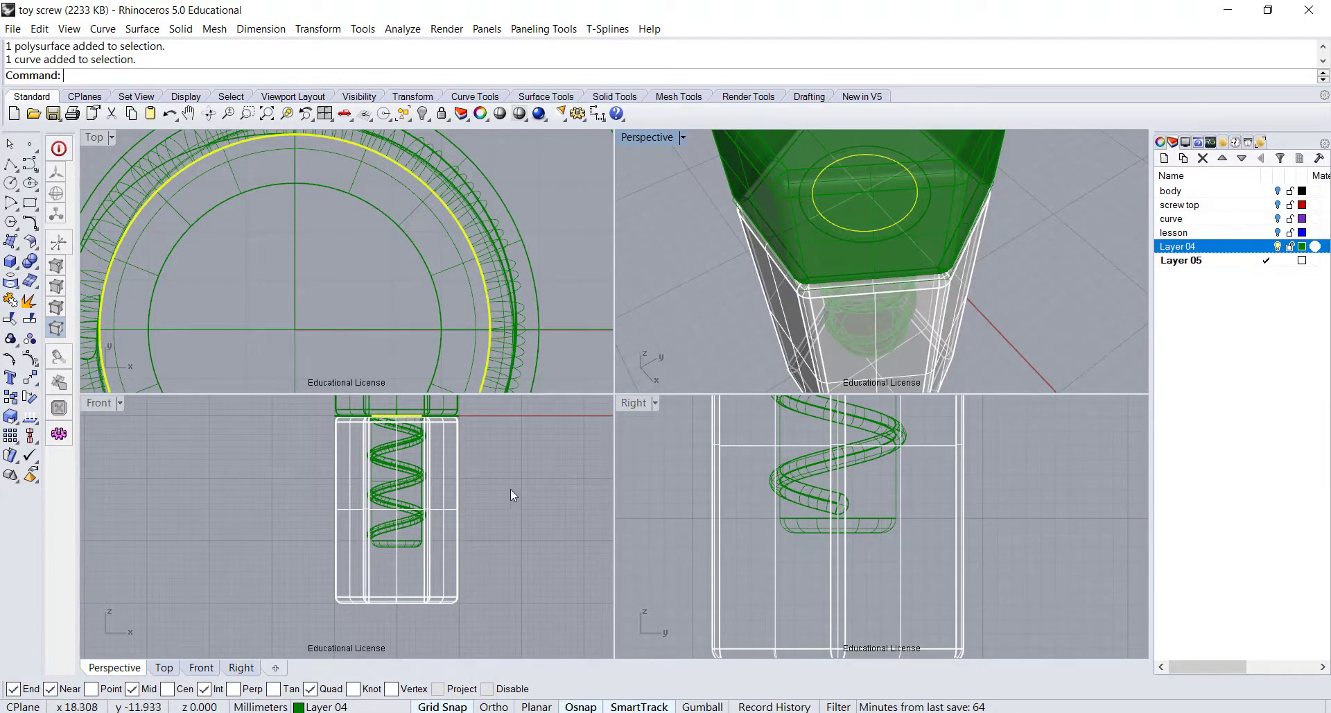
{"action": "left_click", "coordinate": [30, 221]}
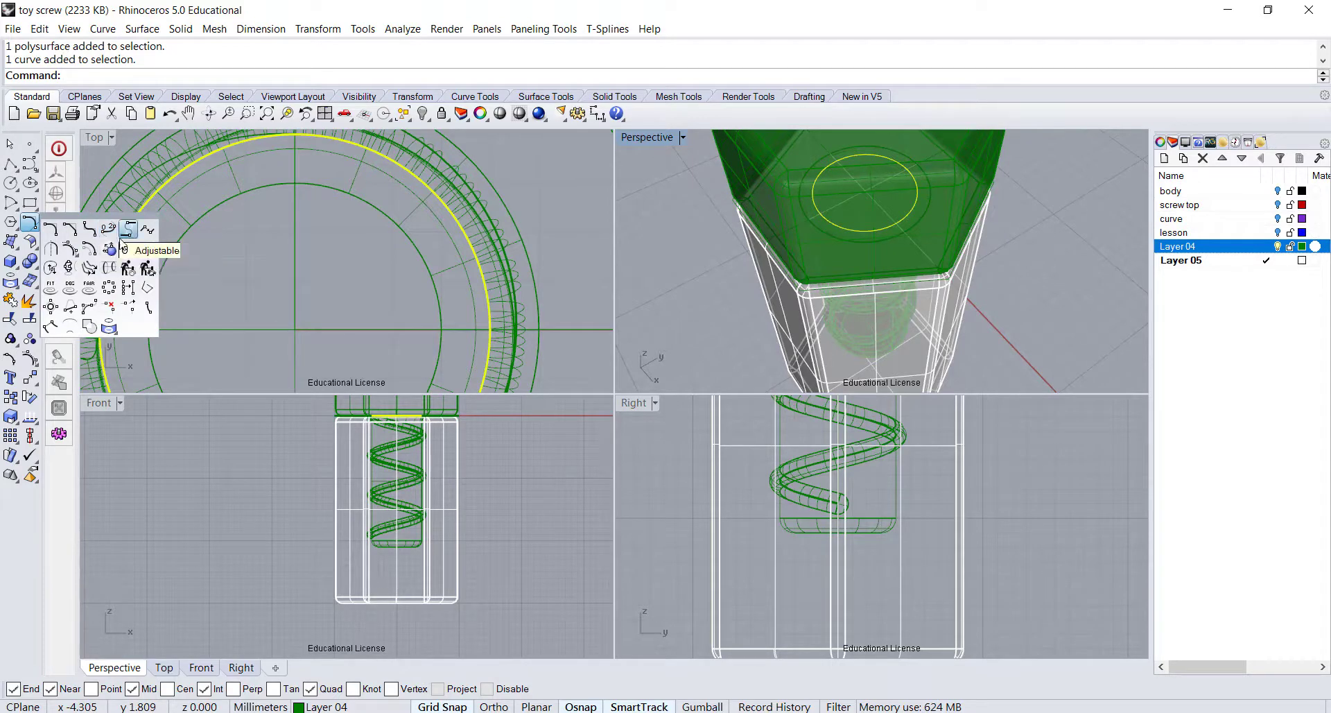
{"action": "left_click", "coordinate": [89, 267]}
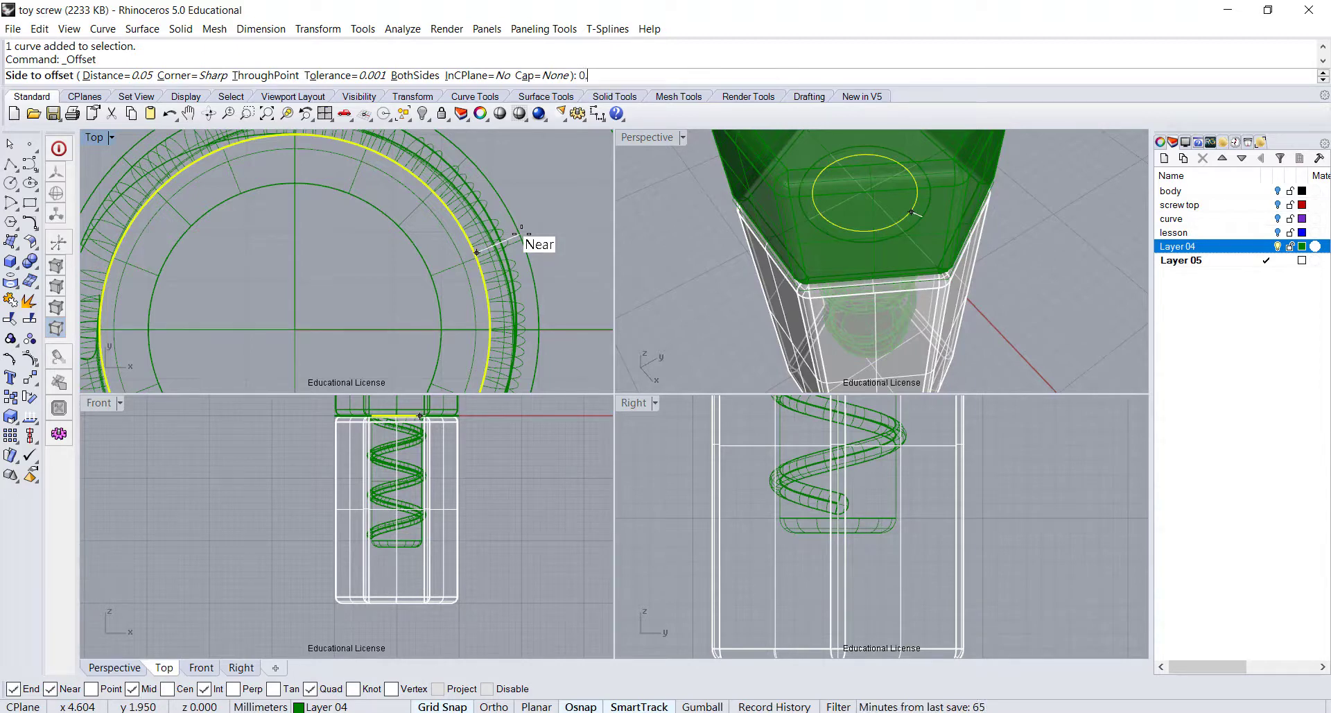
Offset the bore circle by 0.08 and select the new offset circle.
{"action": "type", "text": "8"}
{"action": "key", "text": "Return"}
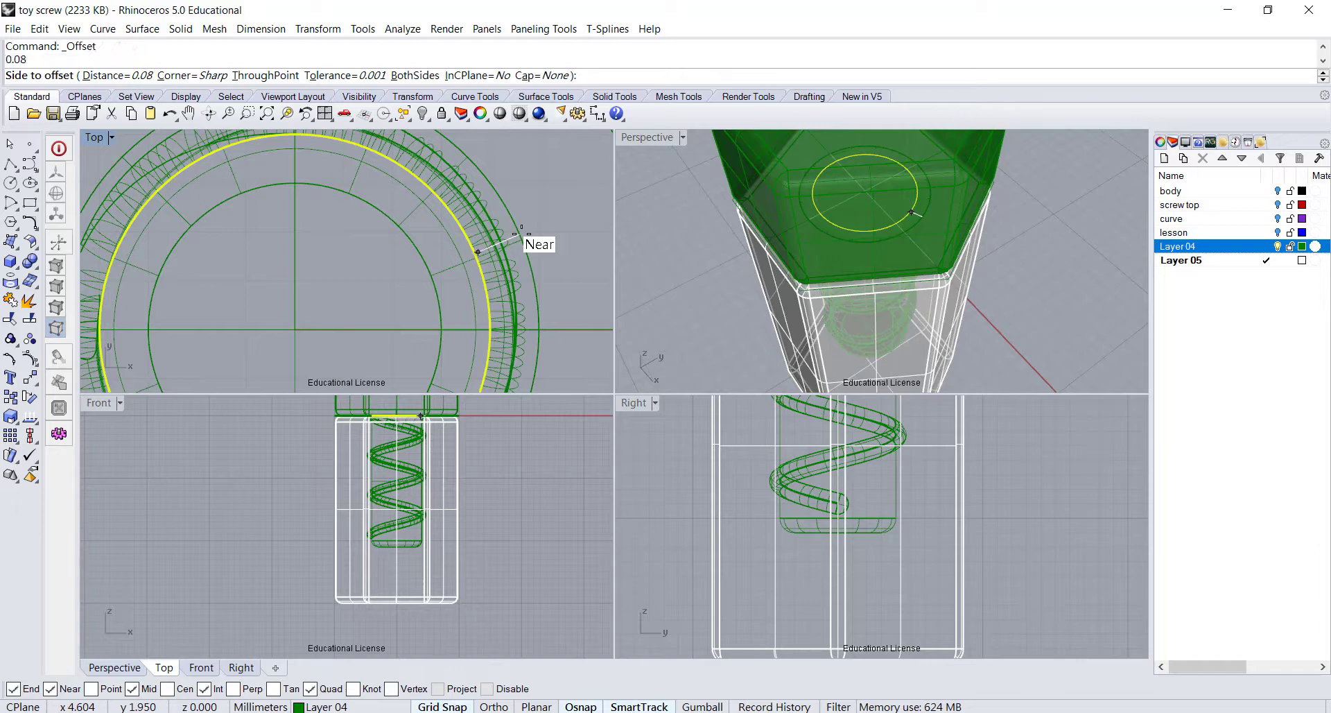
{"action": "left_click", "coordinate": [487, 260]}
{"action": "scroll", "coordinate": [481, 256], "scroll_direction": "up", "scroll_amount": 4}
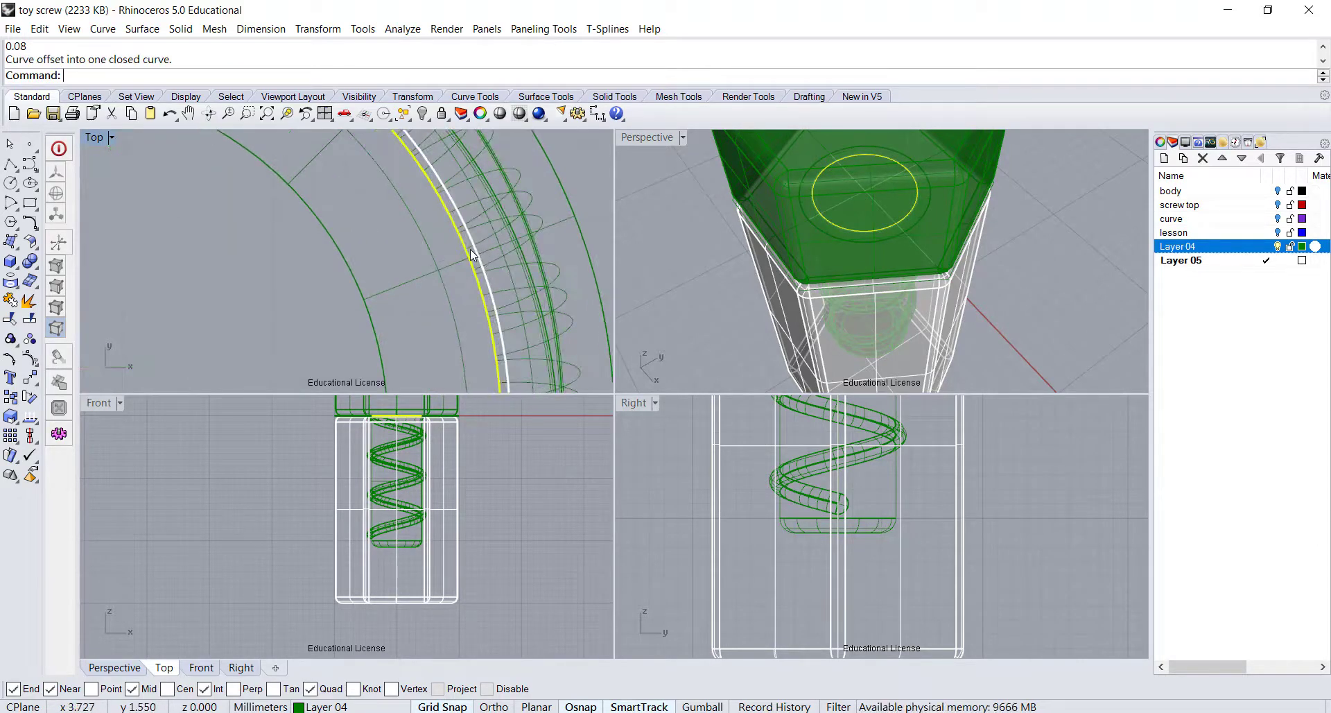
{"action": "left_click", "coordinate": [480, 261]}
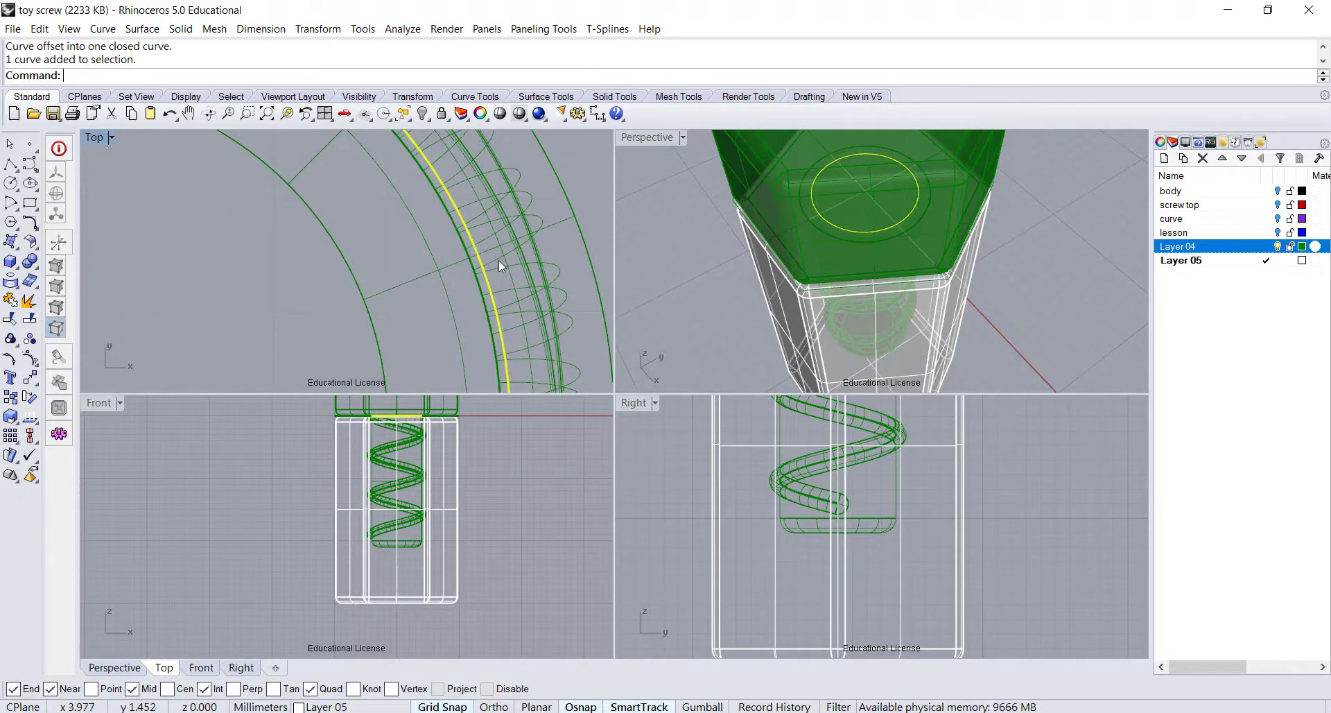
{"action": "right_click_drag", "start_coordinate": [449, 458], "coordinate": [433, 500]}
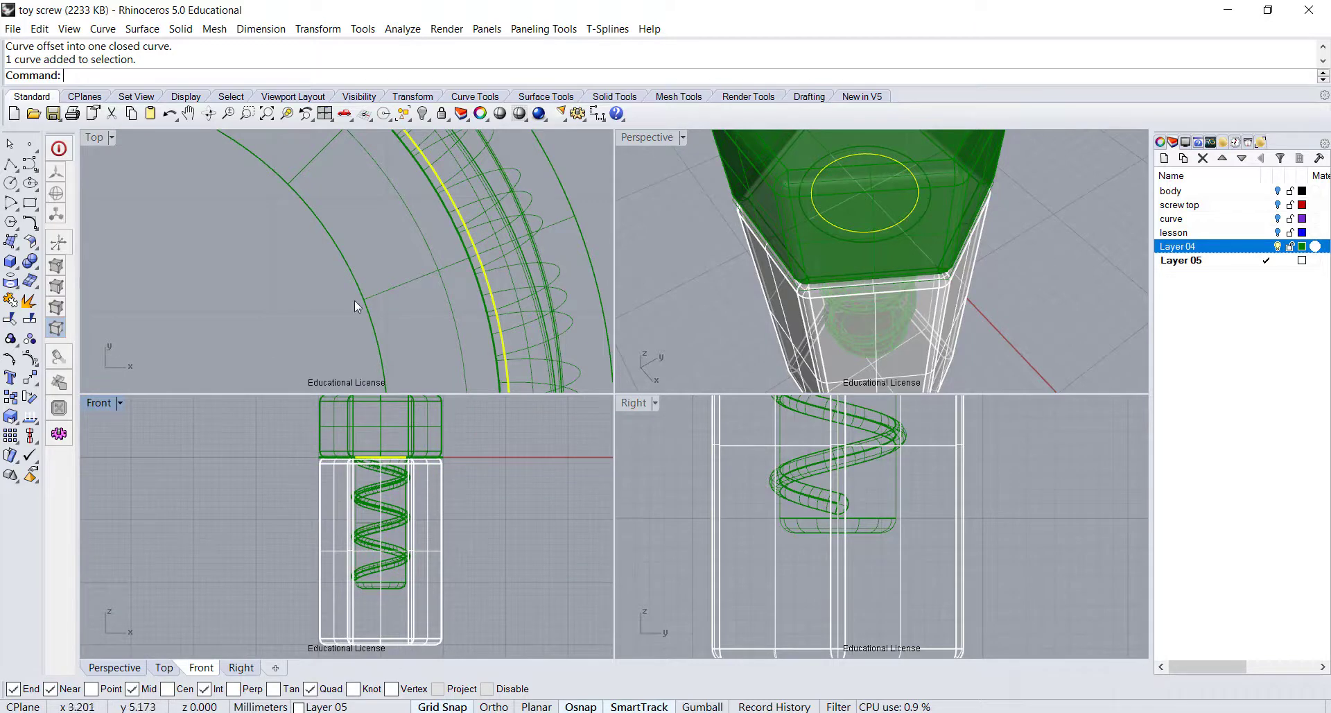
{"action": "left_click", "coordinate": [180, 29]}
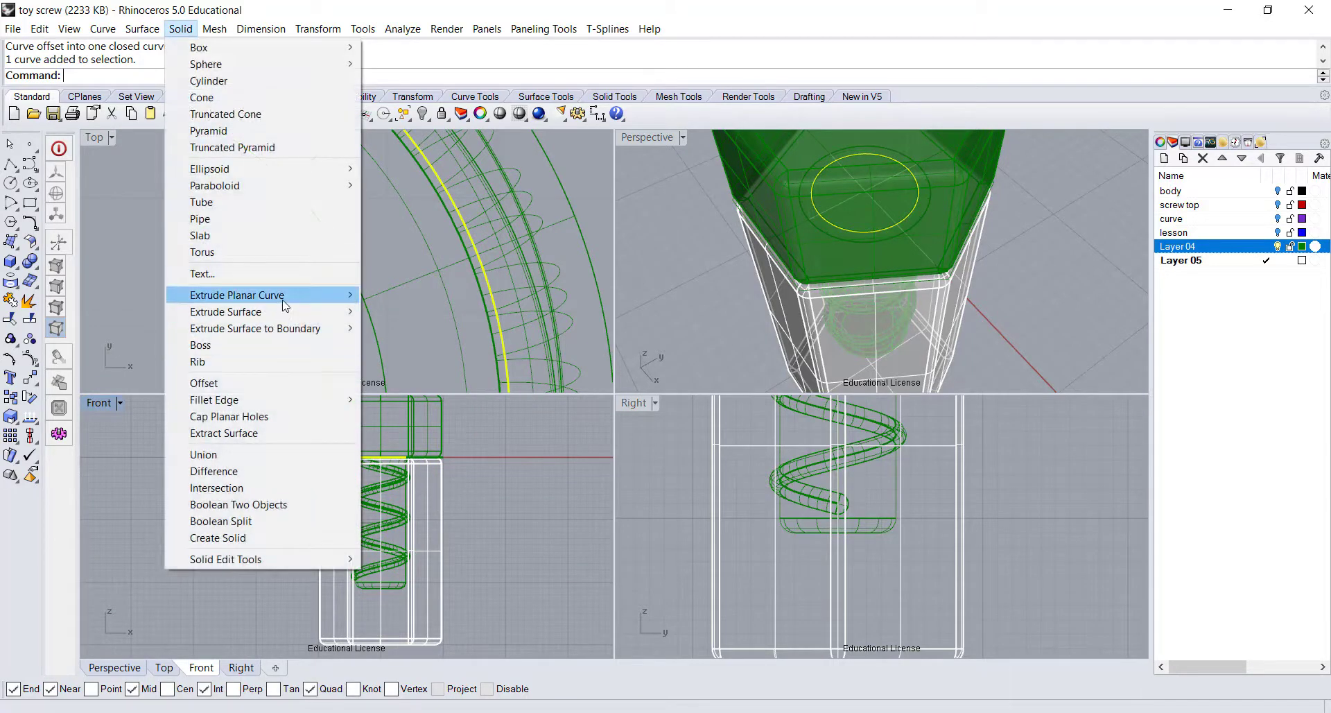
Extrude the offset circle straight down through the nut block, then hide Layer 04.
{"action": "mouse_move", "coordinate": [285, 305]}
{"action": "left_click", "coordinate": [395, 296]}
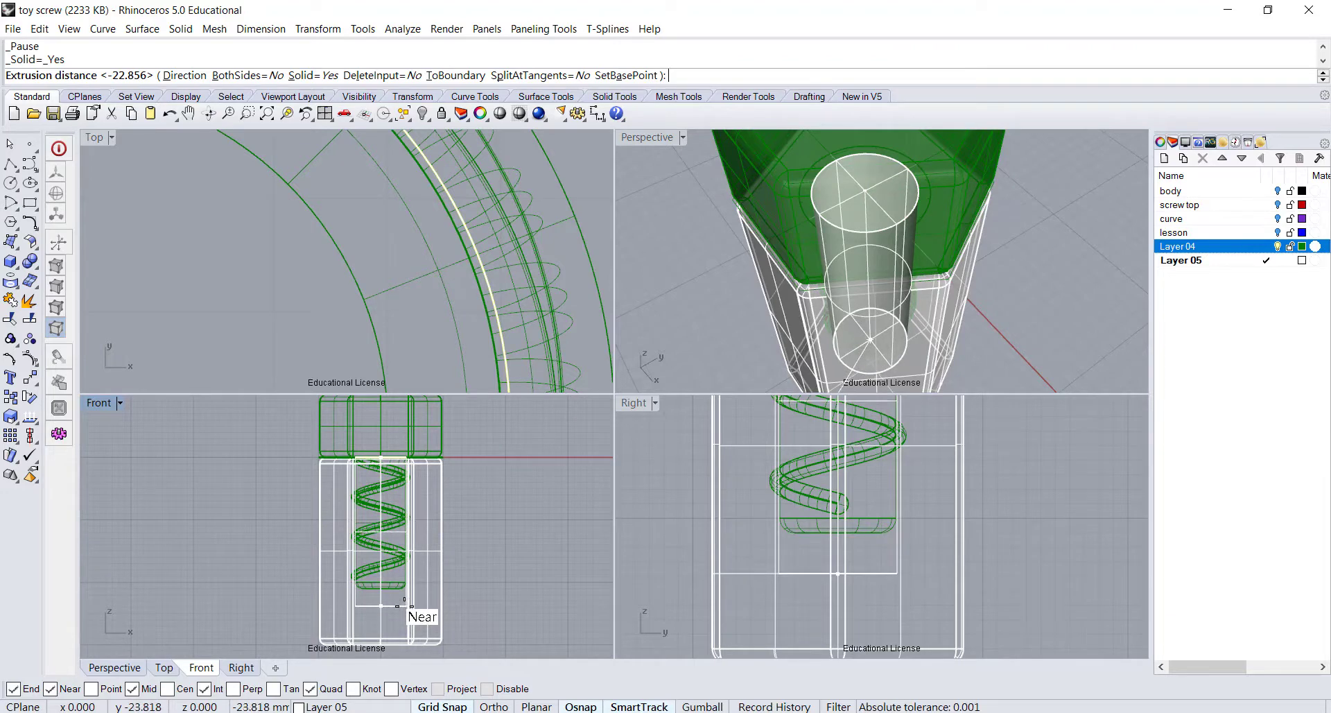
{"action": "left_click", "coordinate": [405, 606]}
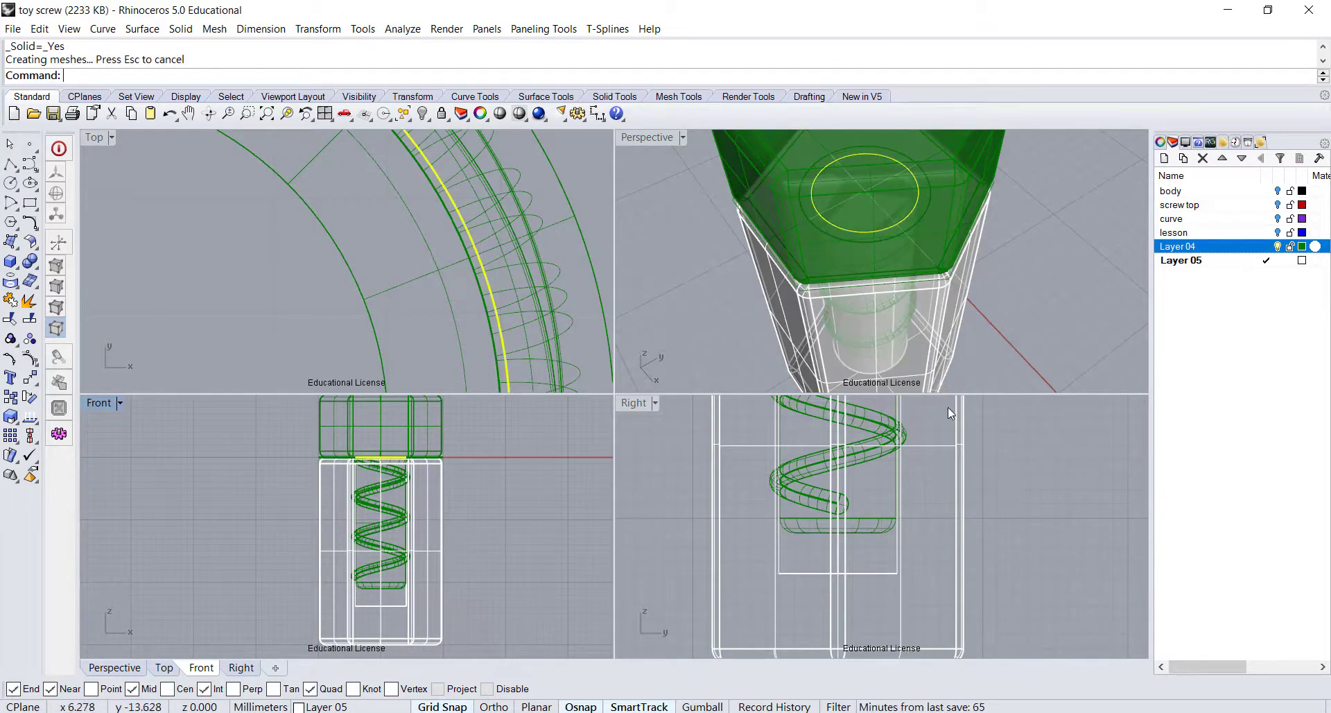
{"action": "left_click", "coordinate": [1277, 246]}
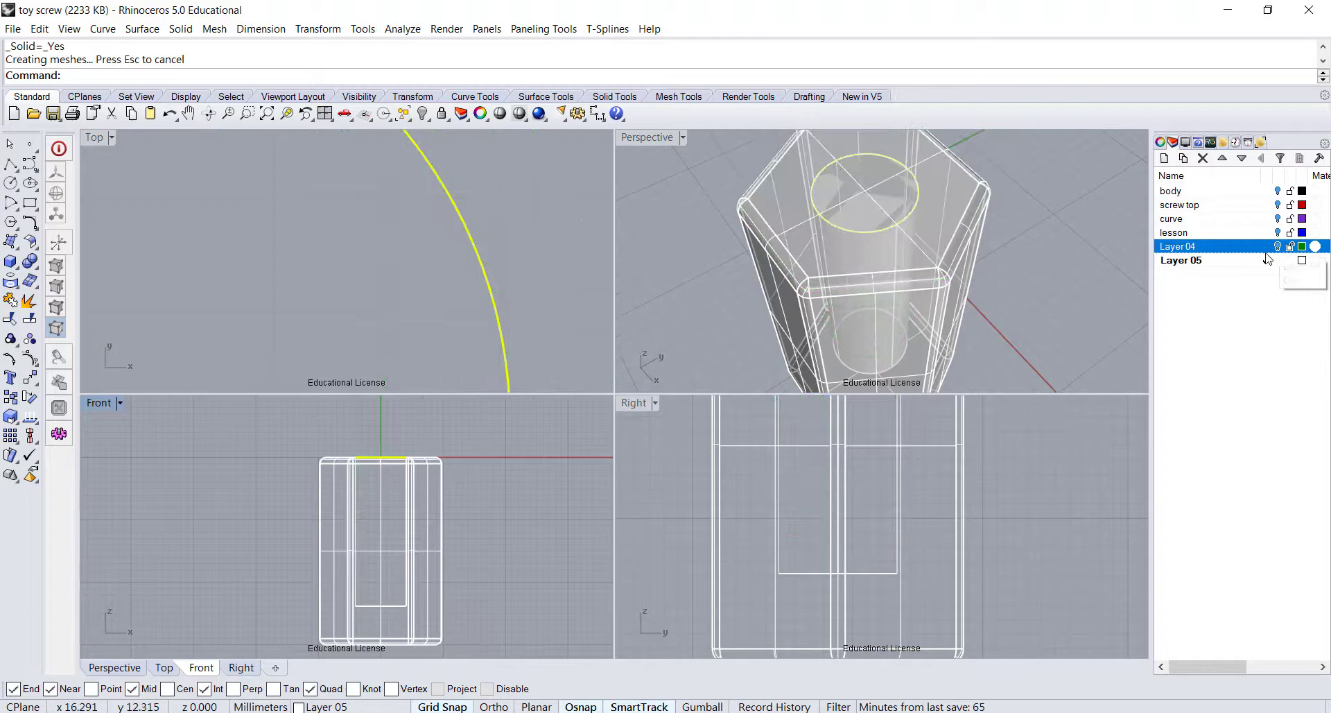
{"action": "right_click_drag", "start_coordinate": [1088, 267], "coordinate": [833, 210]}
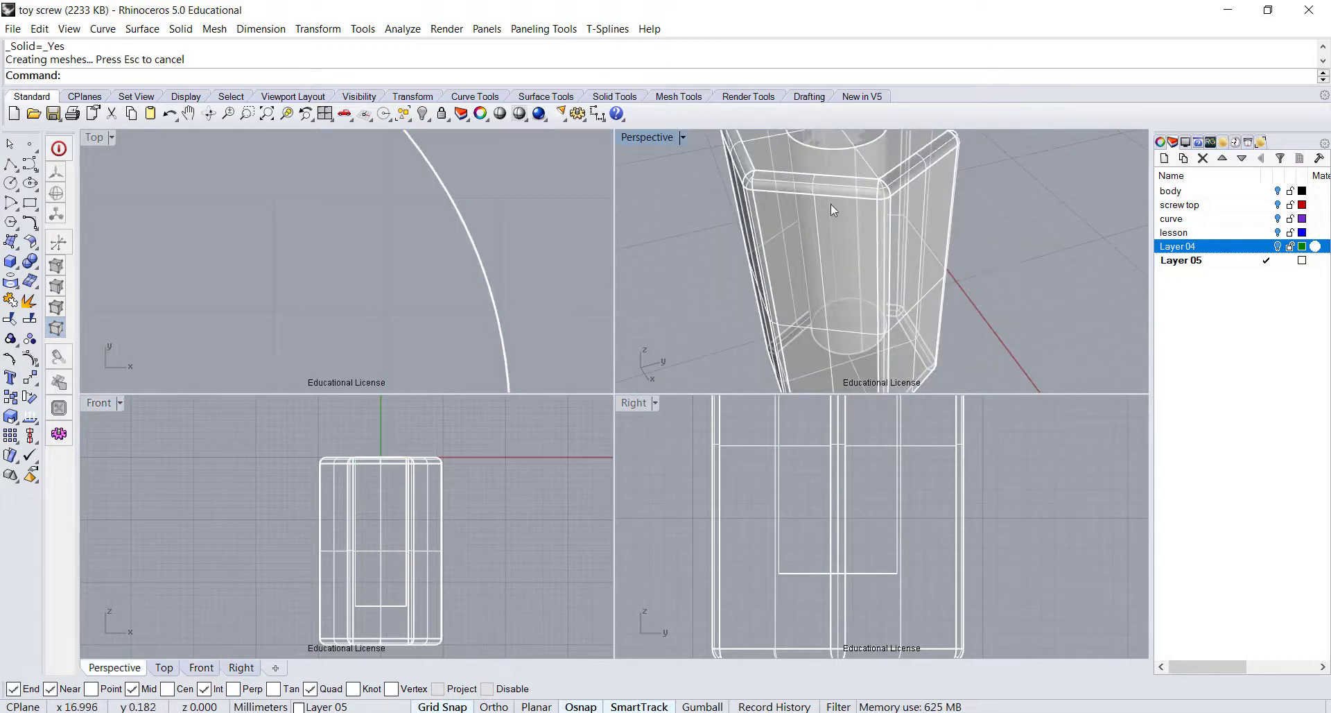
{"action": "double_click", "coordinate": [651, 141]}
{"action": "right_click_drag", "start_coordinate": [651, 141], "coordinate": [716, 297]}
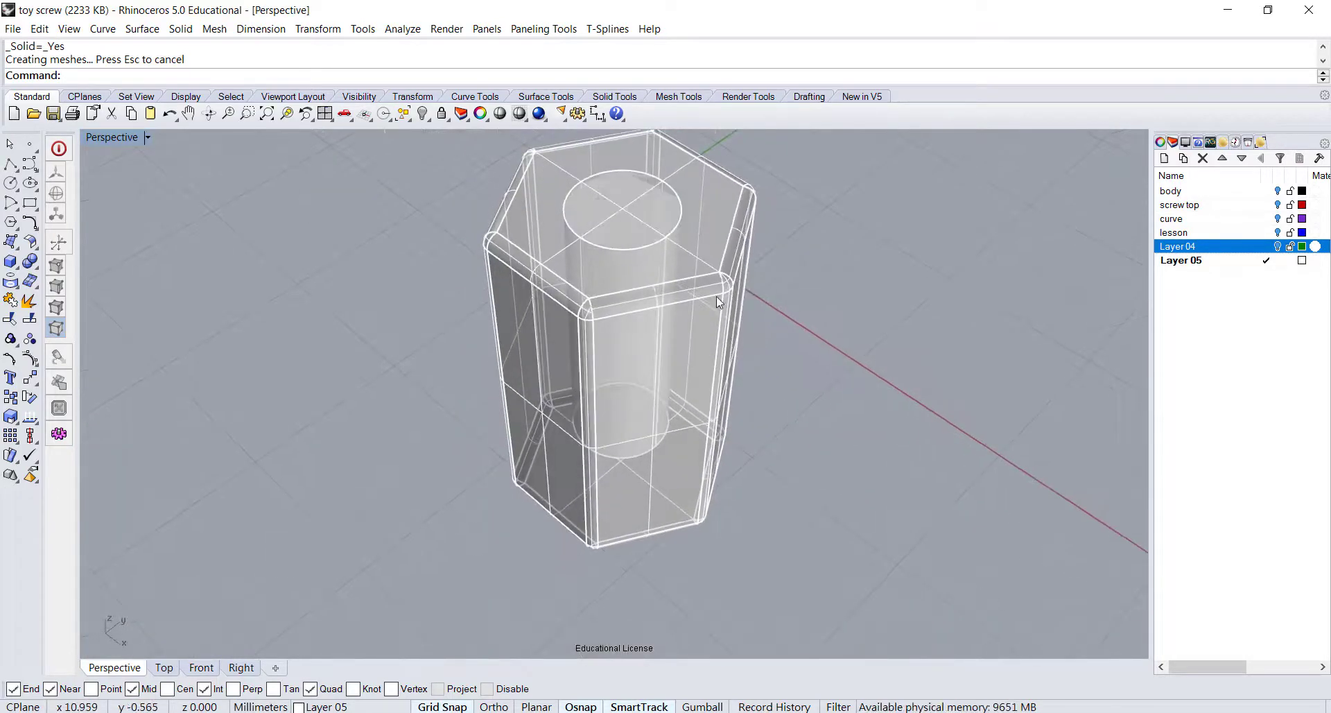
Boolean-subtract the inner cylinder from the hex block to cut a bore through it.
{"action": "left_click", "coordinate": [31, 262]}
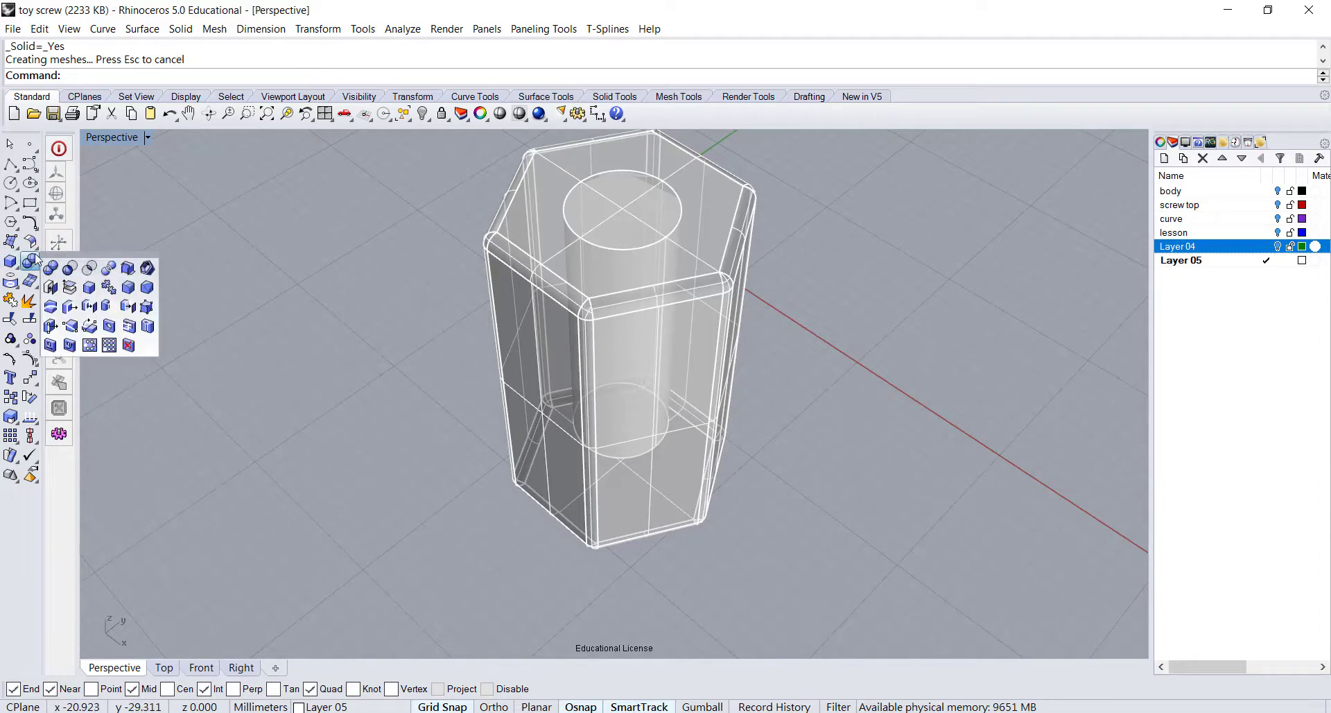
{"action": "left_click", "coordinate": [73, 270]}
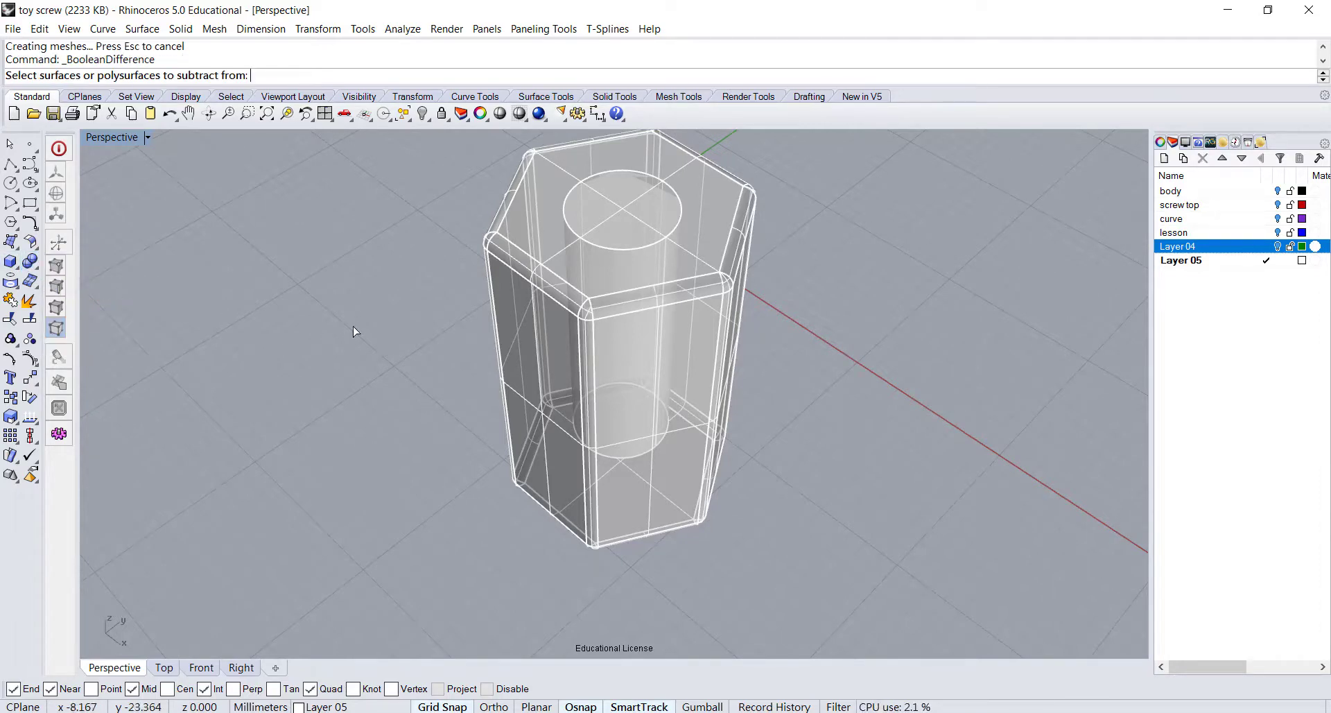
{"action": "left_click", "coordinate": [708, 283]}
{"action": "key", "text": "Return"}
{"action": "left_click", "coordinate": [680, 240]}
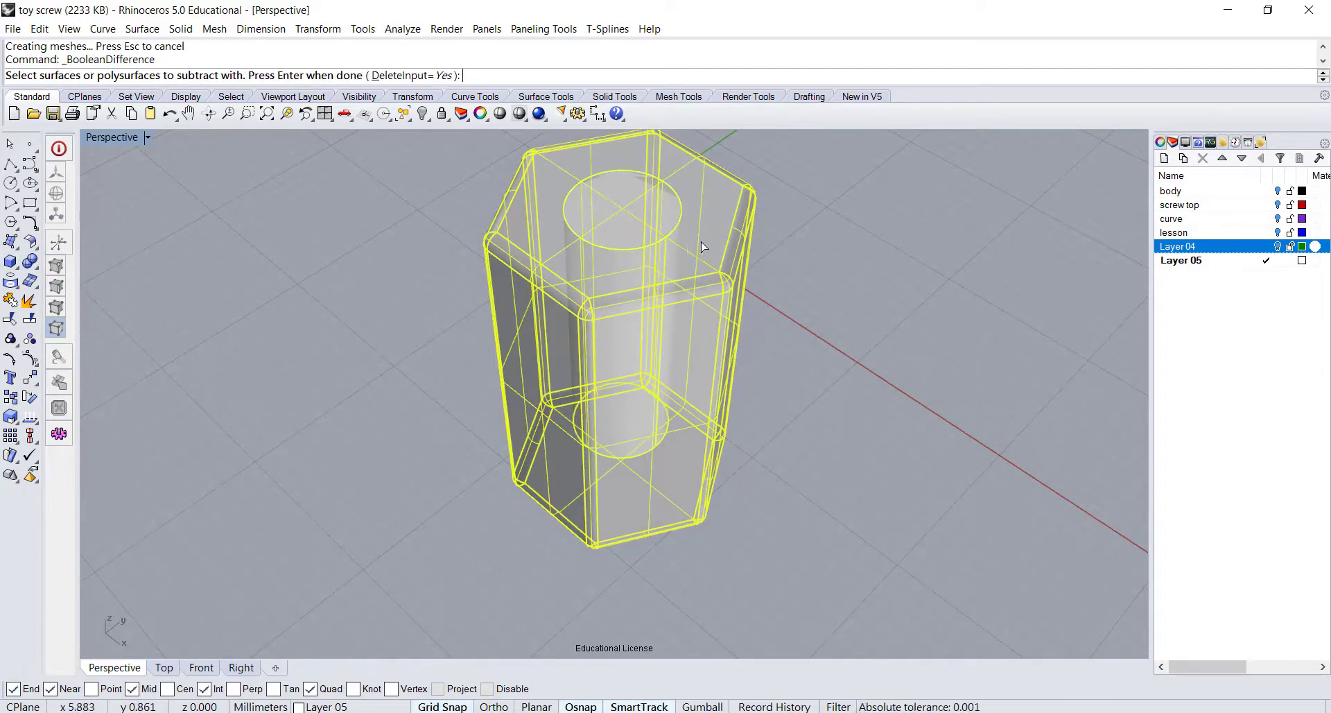
{"action": "key", "text": "Return"}
{"action": "right_click_drag", "start_coordinate": [725, 230], "coordinate": [707, 385]}
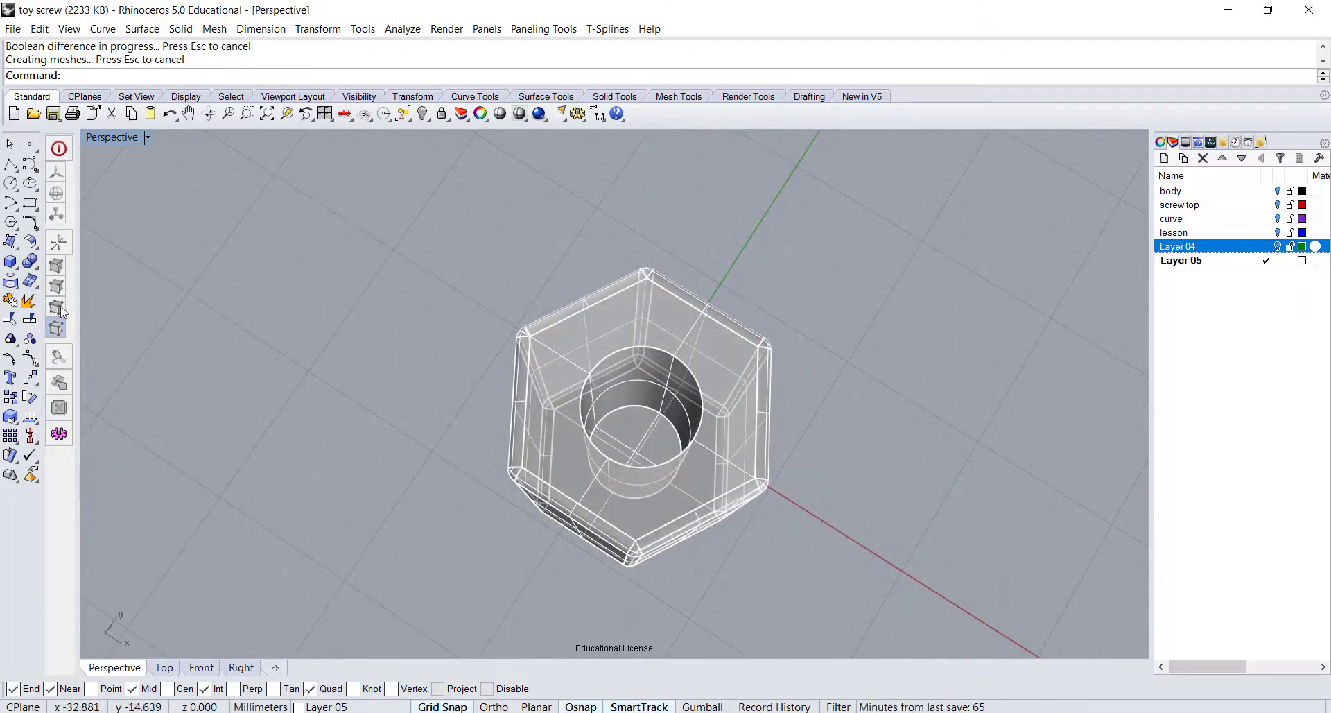
Round the bore's top rim with a 1.000 edge fillet.
{"action": "left_click", "coordinate": [10, 261]}
{"action": "left_click", "coordinate": [109, 289]}
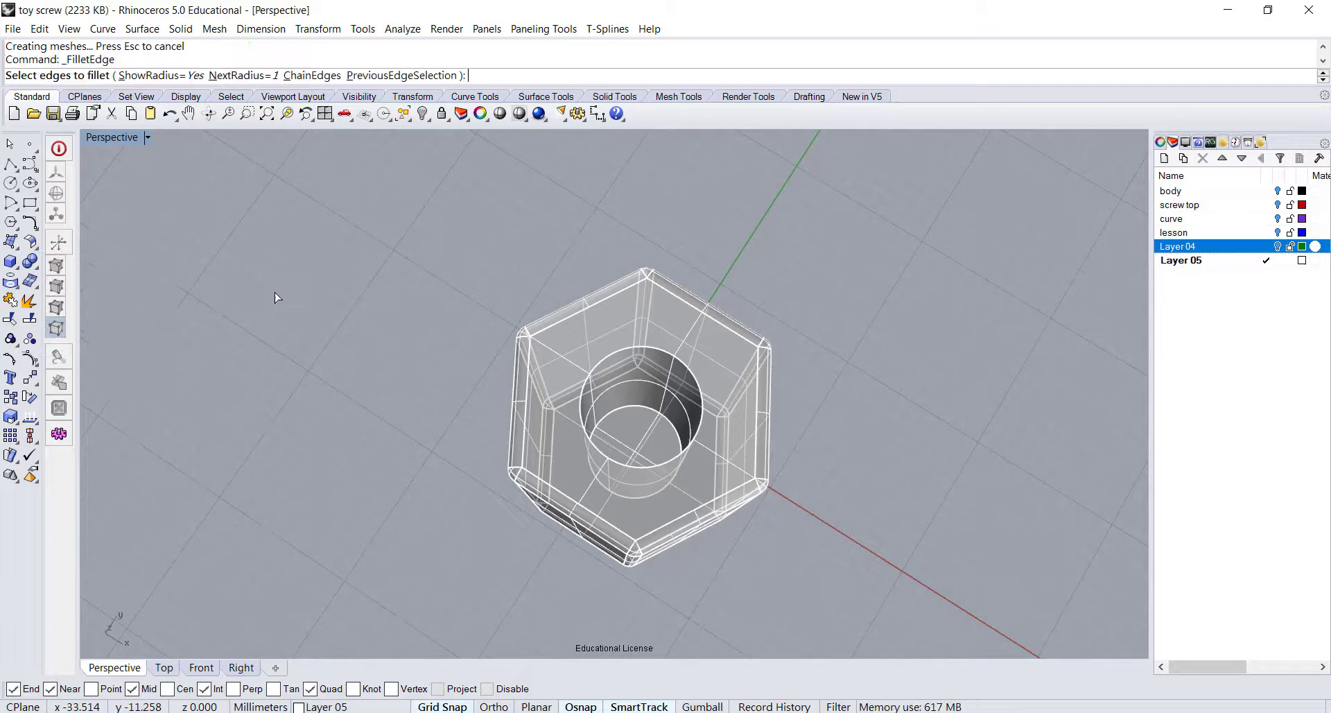
{"action": "left_click", "coordinate": [613, 359]}
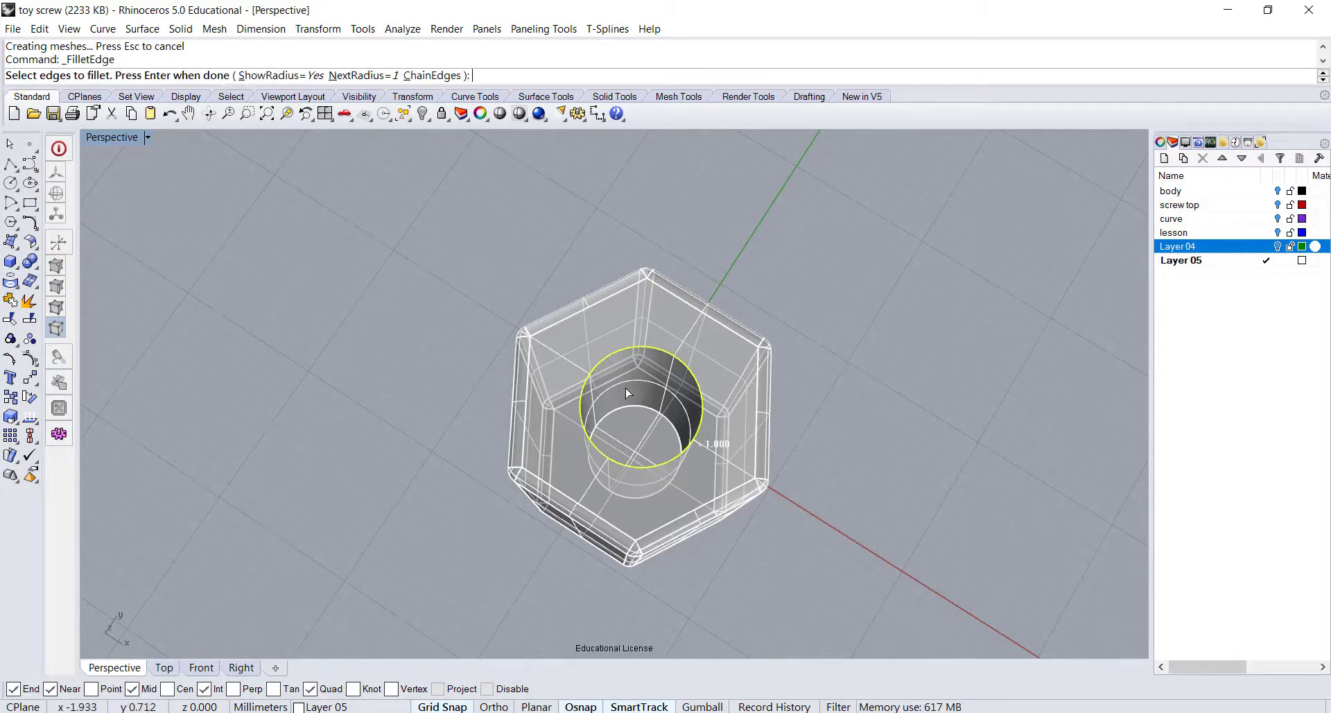
{"action": "key", "text": "Return"}
{"action": "key", "text": "Return"}
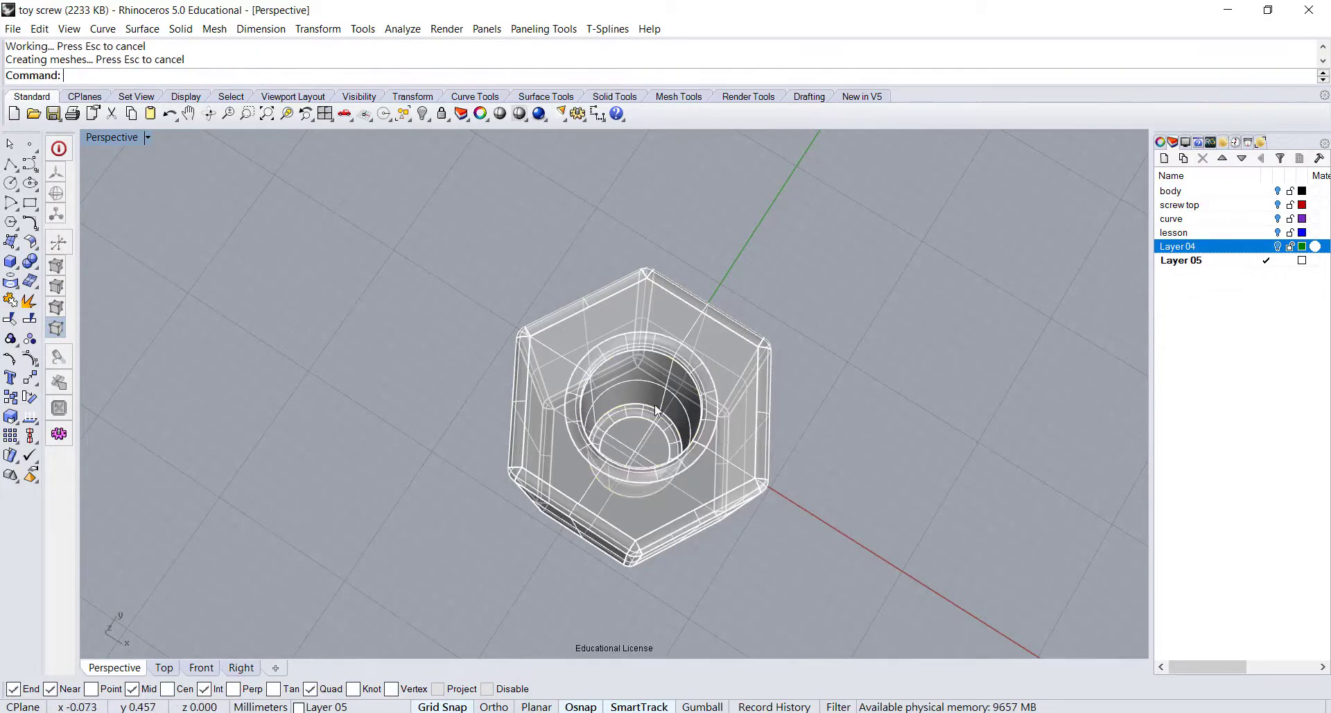
{"action": "right_click_drag", "start_coordinate": [658, 411], "coordinate": [777, 390]}
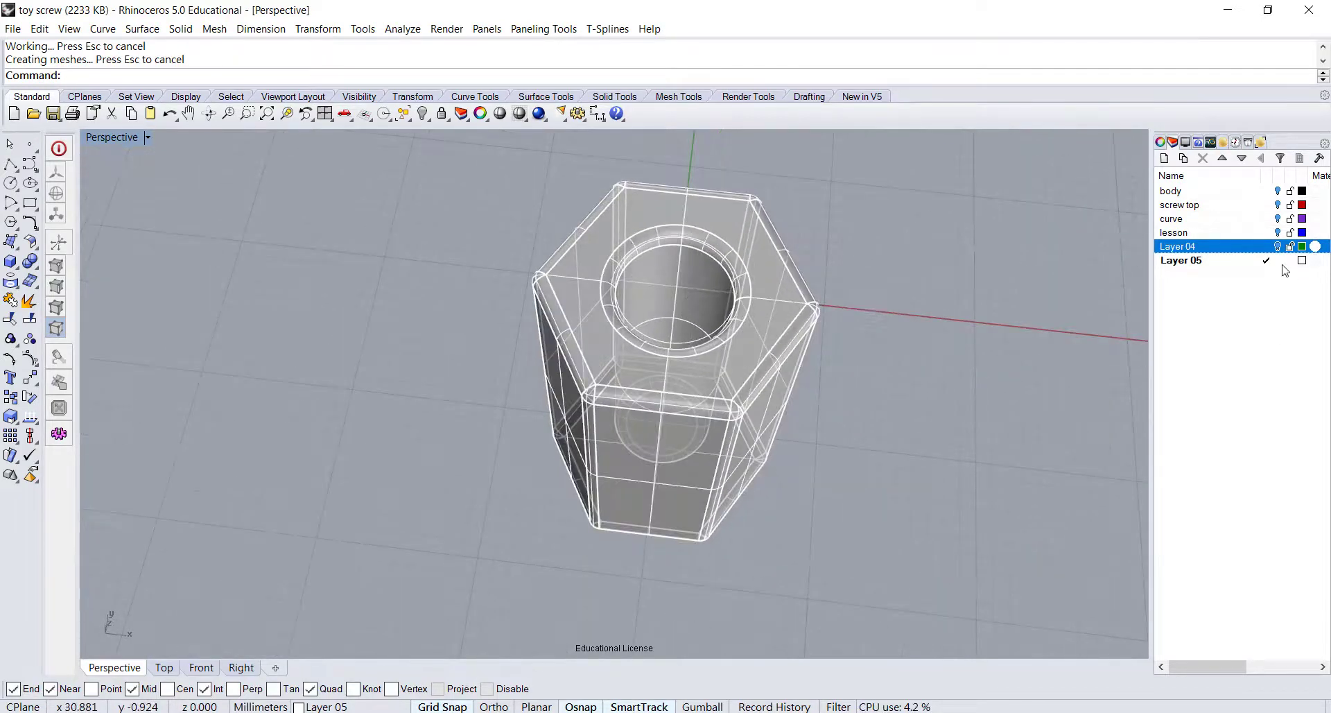
Show the green screw layer again and select the nut block and screw top.
{"action": "left_click", "coordinate": [1277, 246]}
{"action": "scroll", "coordinate": [861, 372], "scroll_direction": "up", "scroll_amount": 10}
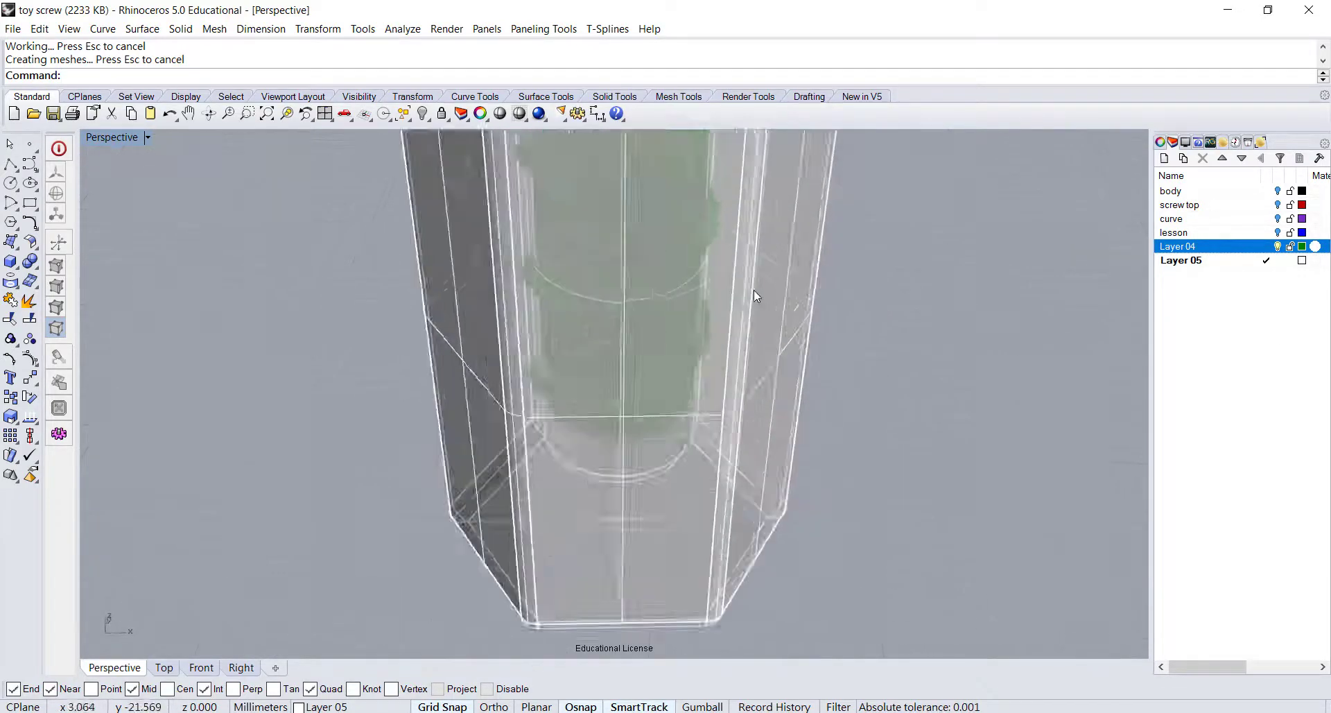
{"action": "scroll", "coordinate": [610, 270], "scroll_direction": "up", "scroll_amount": 5}
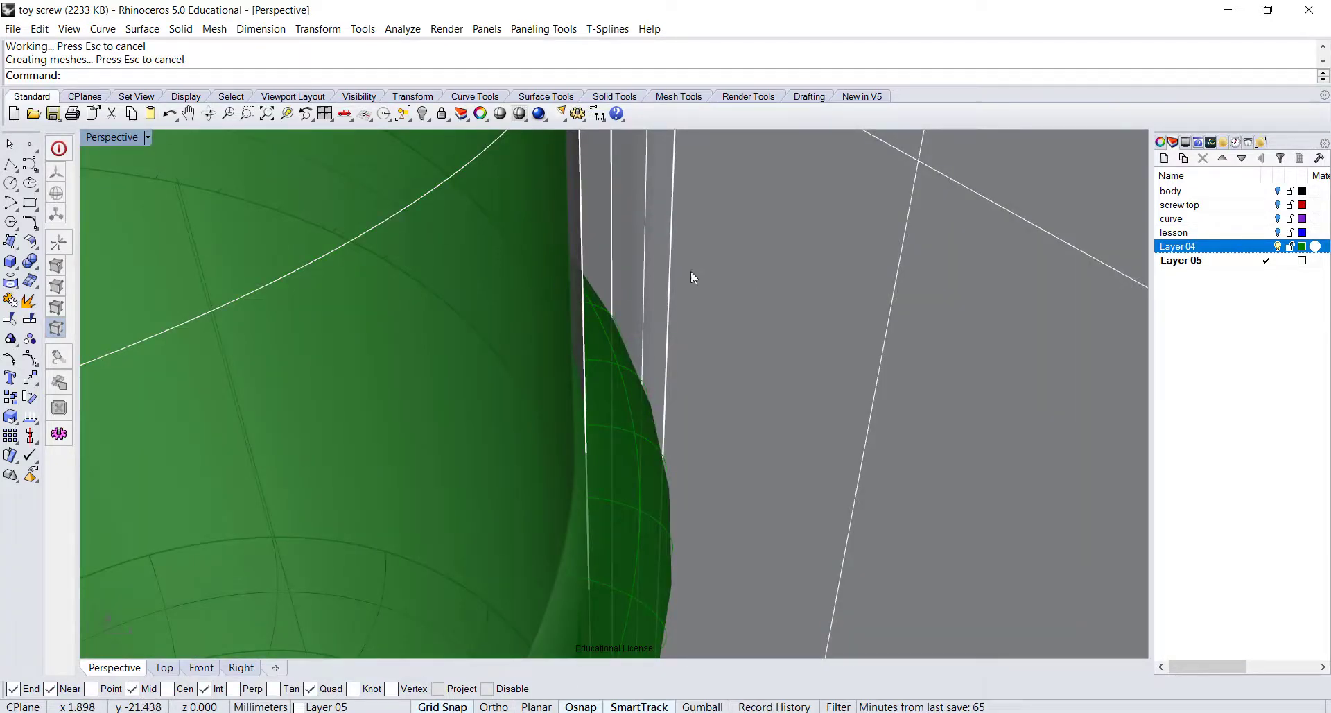
{"action": "left_click", "coordinate": [667, 217]}
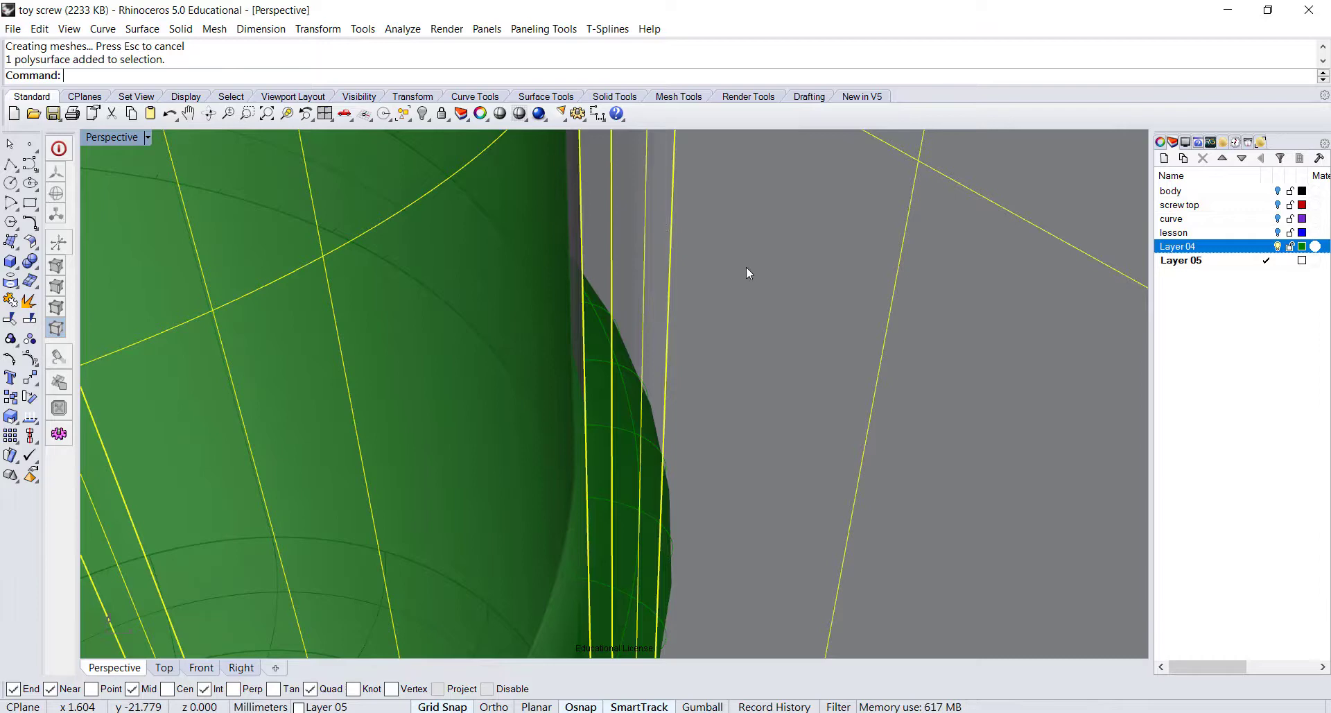
{"action": "left_click", "coordinate": [517, 293]}
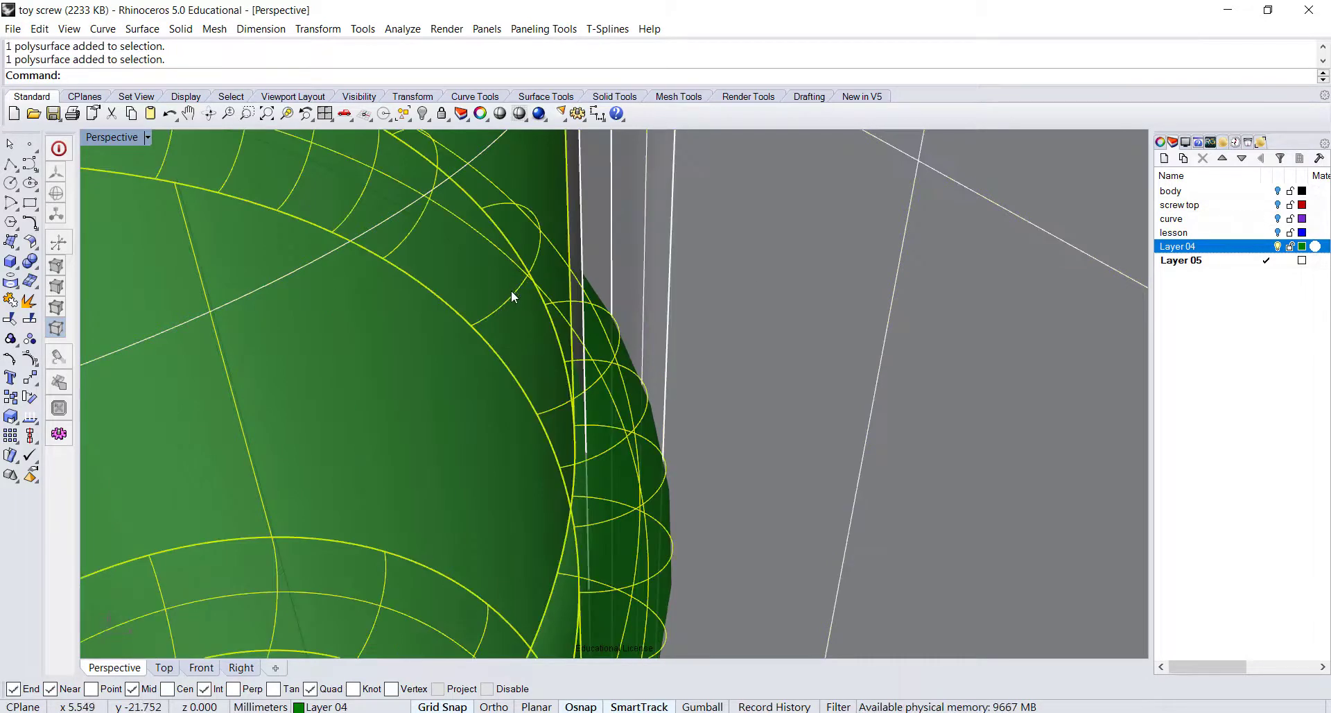
{"action": "scroll", "coordinate": [856, 348], "scroll_direction": "down", "scroll_amount": 10}
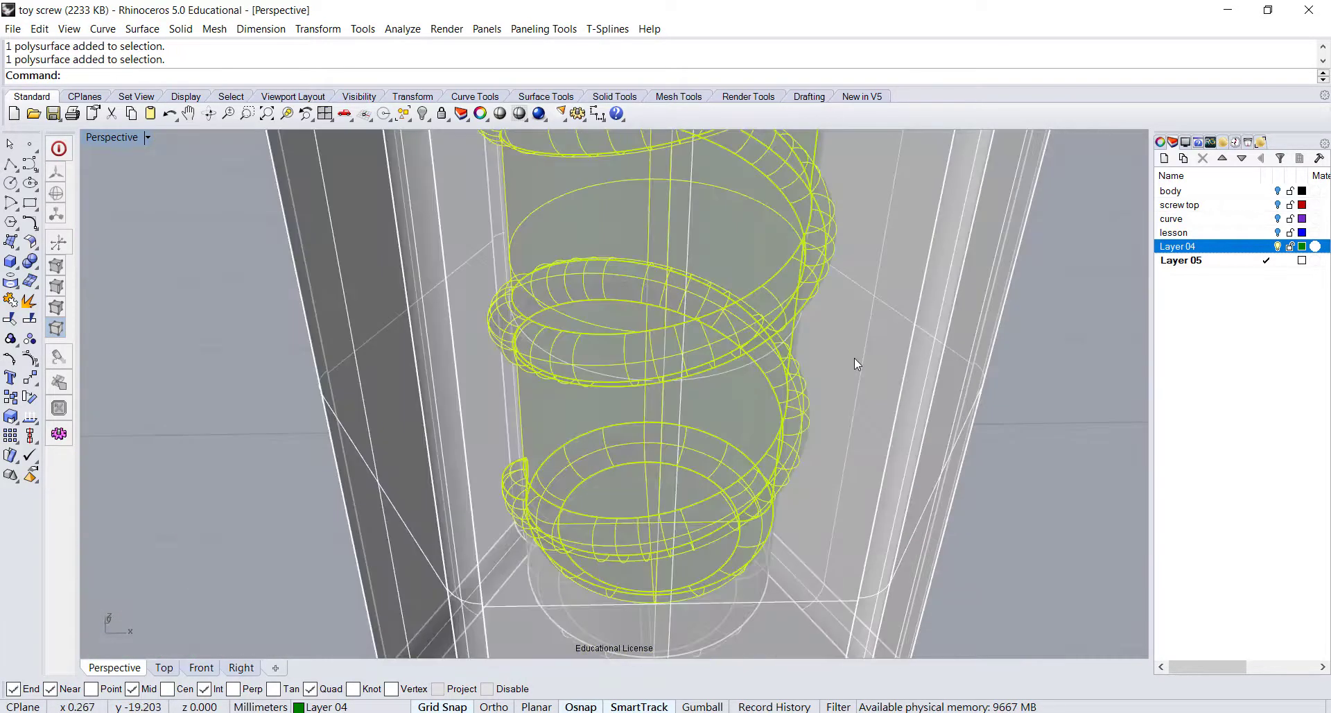
{"action": "key", "text": "Escape"}
Undo the last pipe so only the bare helix curve remains in the nut block.
{"action": "right_click_drag", "start_coordinate": [1069, 385], "coordinate": [852, 356], "text": "shift"}
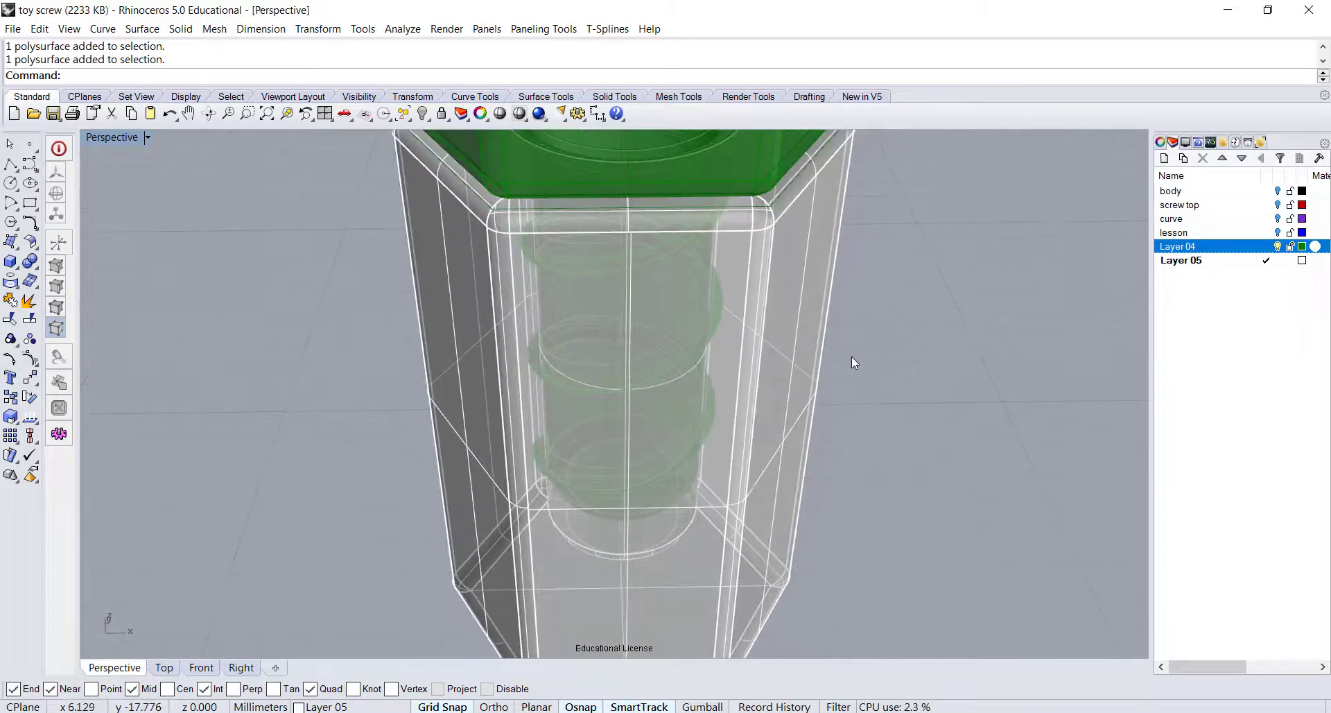
{"action": "key", "text": "ctrl+z"}
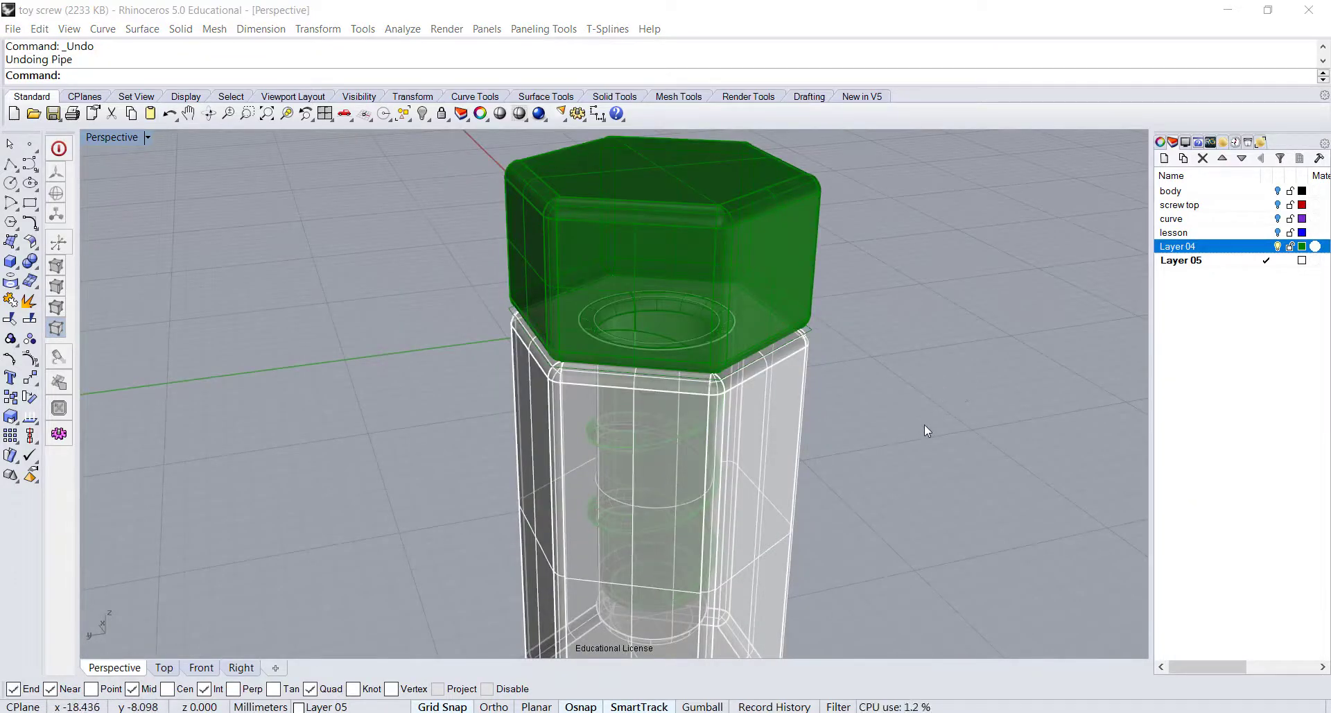
{"action": "right_click_drag", "start_coordinate": [924, 424], "coordinate": [927, 408]}
{"action": "scroll", "coordinate": [696, 440], "scroll_direction": "up", "scroll_amount": 2}
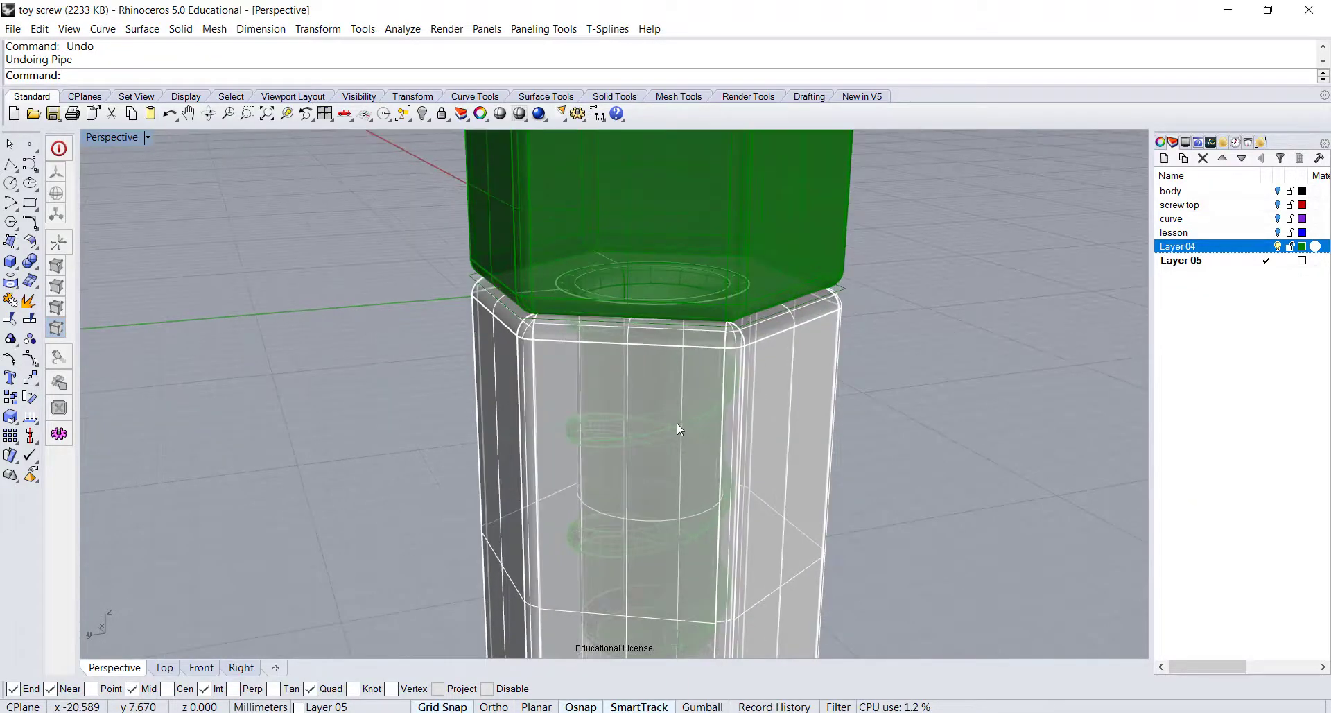
{"action": "scroll", "coordinate": [676, 423], "scroll_direction": "up", "scroll_amount": 3}
Select the helix curve inside the transparent nut block.
{"action": "left_click", "coordinate": [676, 427]}
{"action": "left_click", "coordinate": [673, 421]}
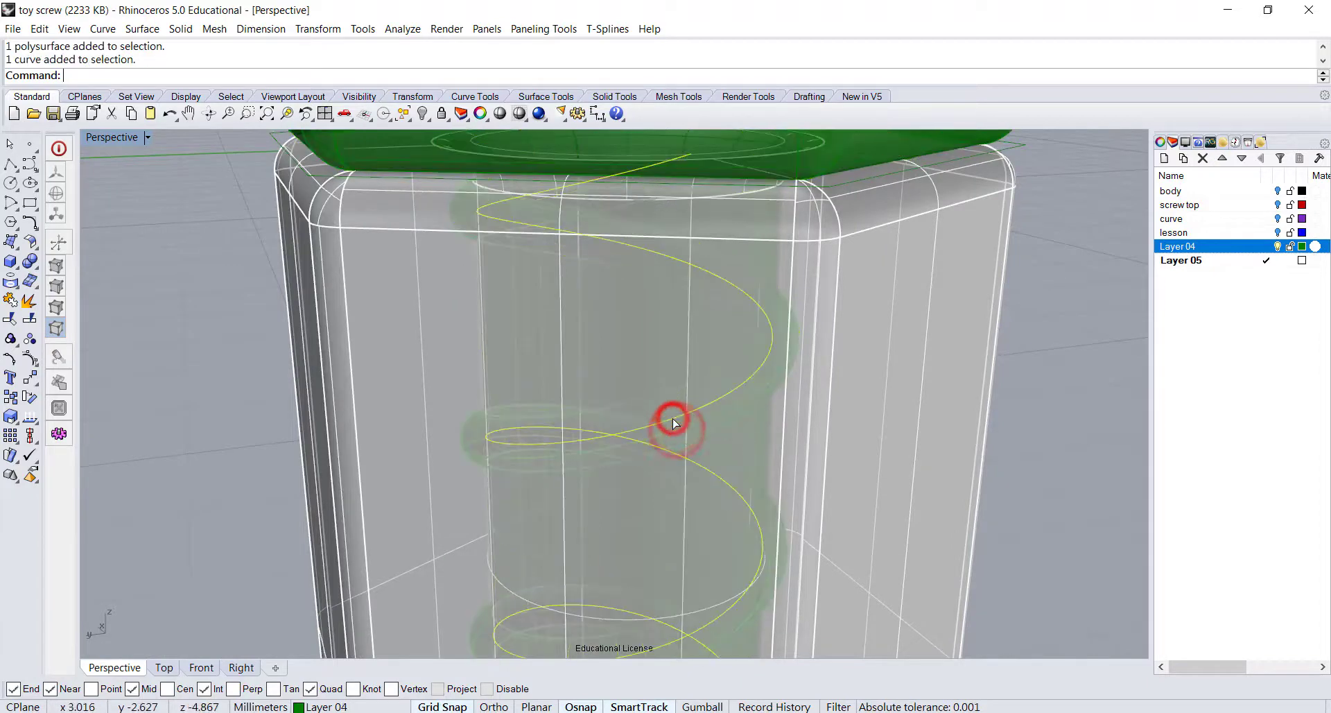
{"action": "scroll", "coordinate": [673, 420], "scroll_direction": "down", "scroll_amount": 3}
{"action": "right_click_drag", "start_coordinate": [680, 424], "coordinate": [645, 434]}
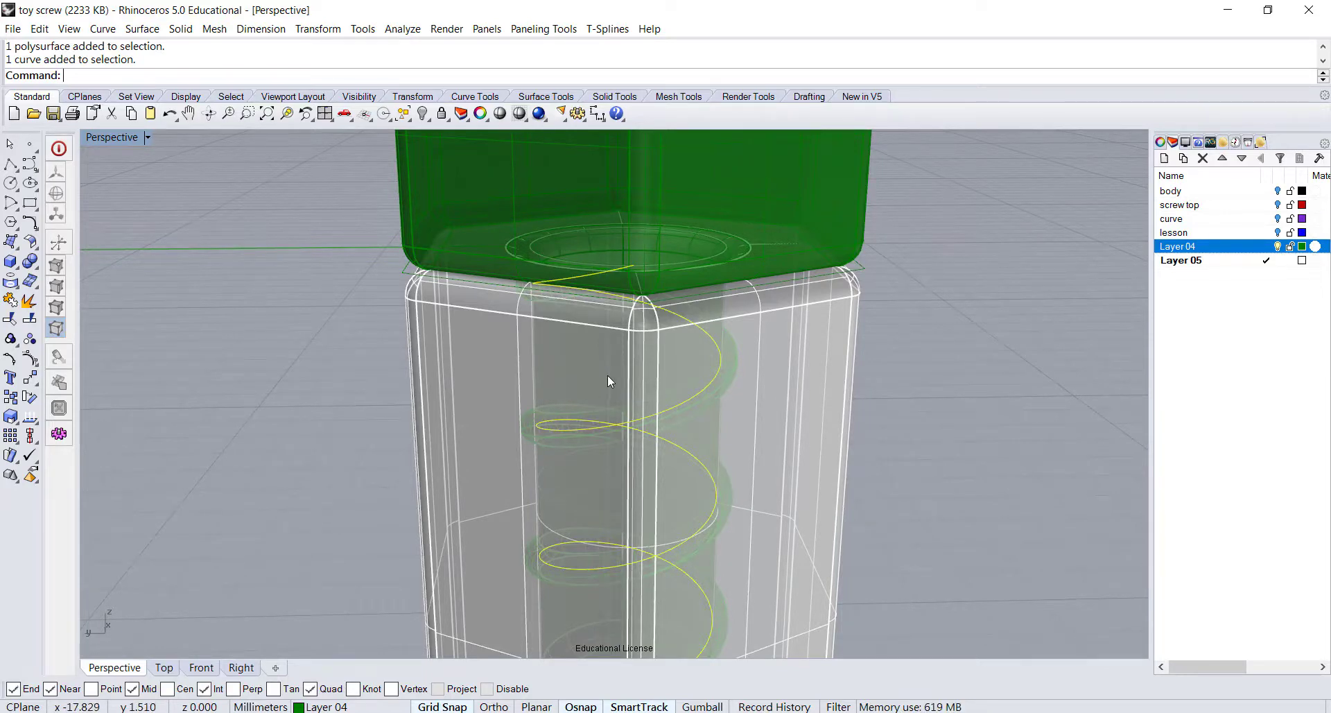
Pipe the helix with a 0.822 start radius and default end, then hide Layer 04's screw.
{"action": "left_click", "coordinate": [12, 263]}
{"action": "left_click", "coordinate": [50, 306]}
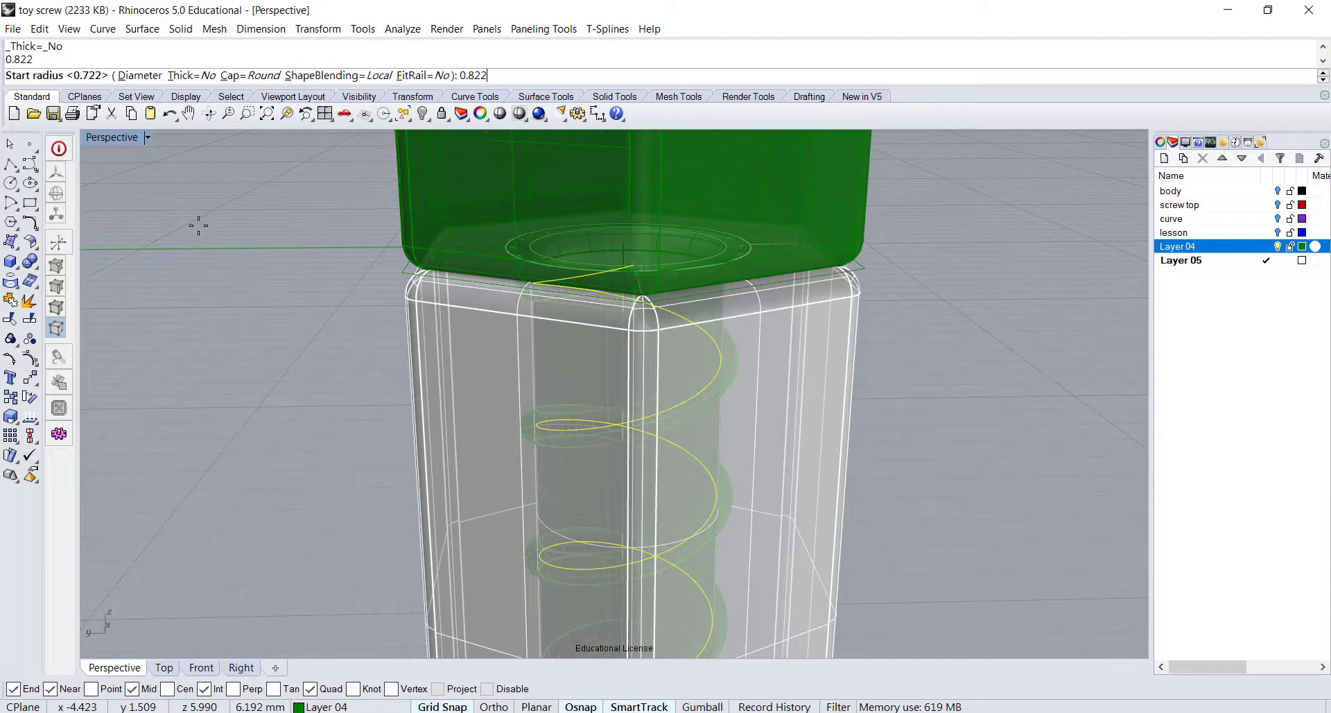
{"action": "key", "text": "Return"}
{"action": "key", "text": "Return"}
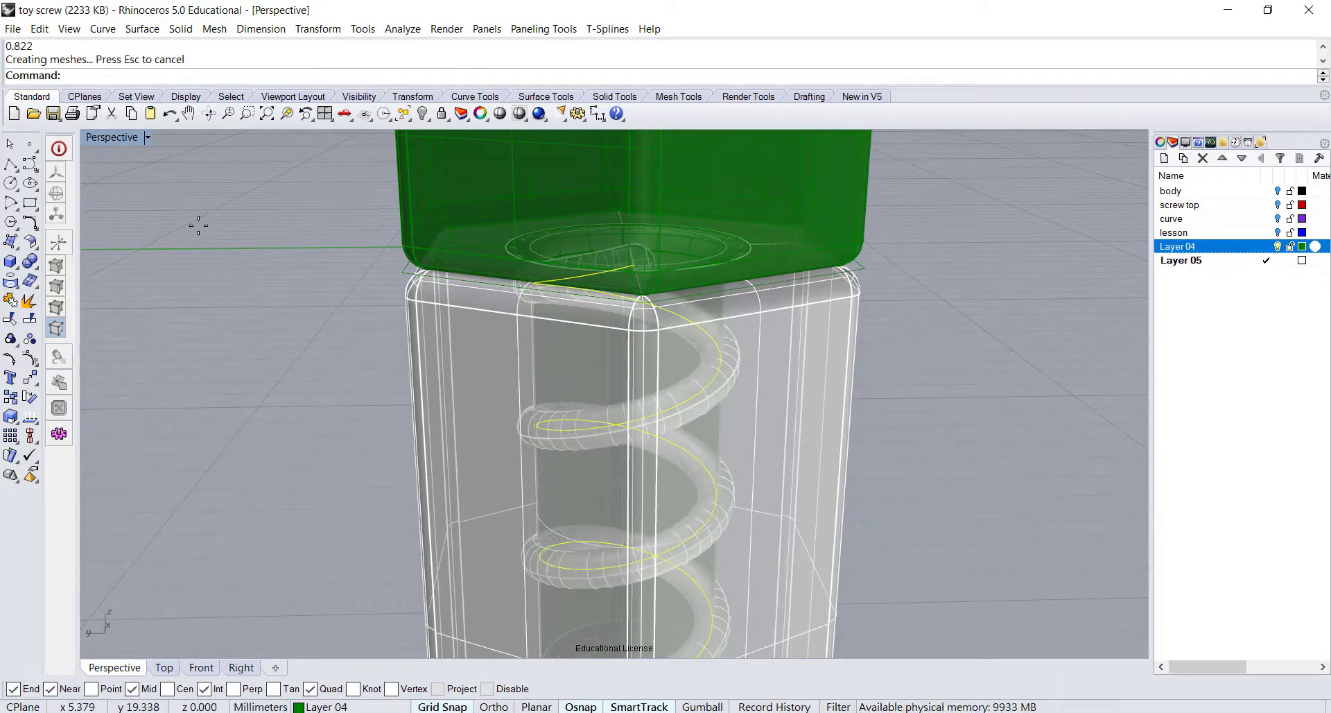
{"action": "left_click", "coordinate": [215, 376]}
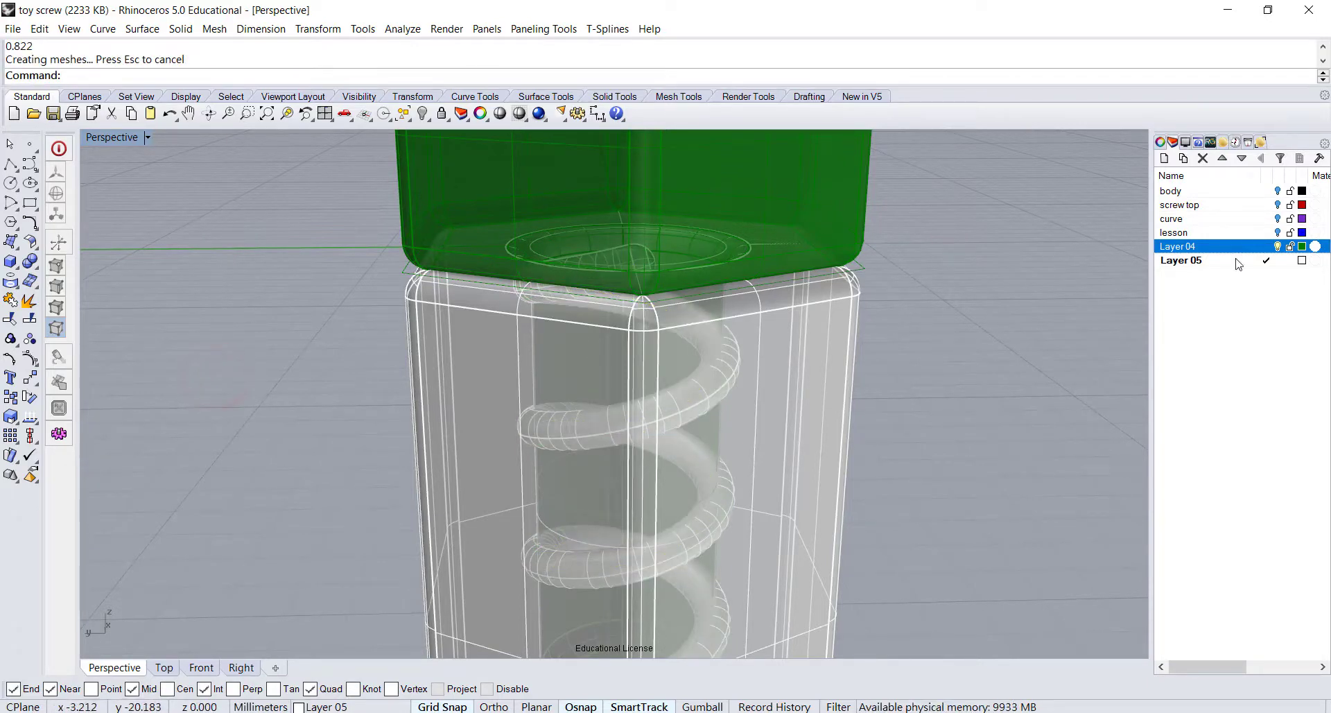
{"action": "left_click", "coordinate": [1277, 247]}
Boolean Difference the helical thread pipe out of the nut block to groove its bore.
{"action": "right_click_drag", "start_coordinate": [963, 228], "coordinate": [730, 411]}
{"action": "scroll", "coordinate": [686, 451], "scroll_direction": "up", "scroll_amount": 3}
{"action": "left_click", "coordinate": [581, 546]}
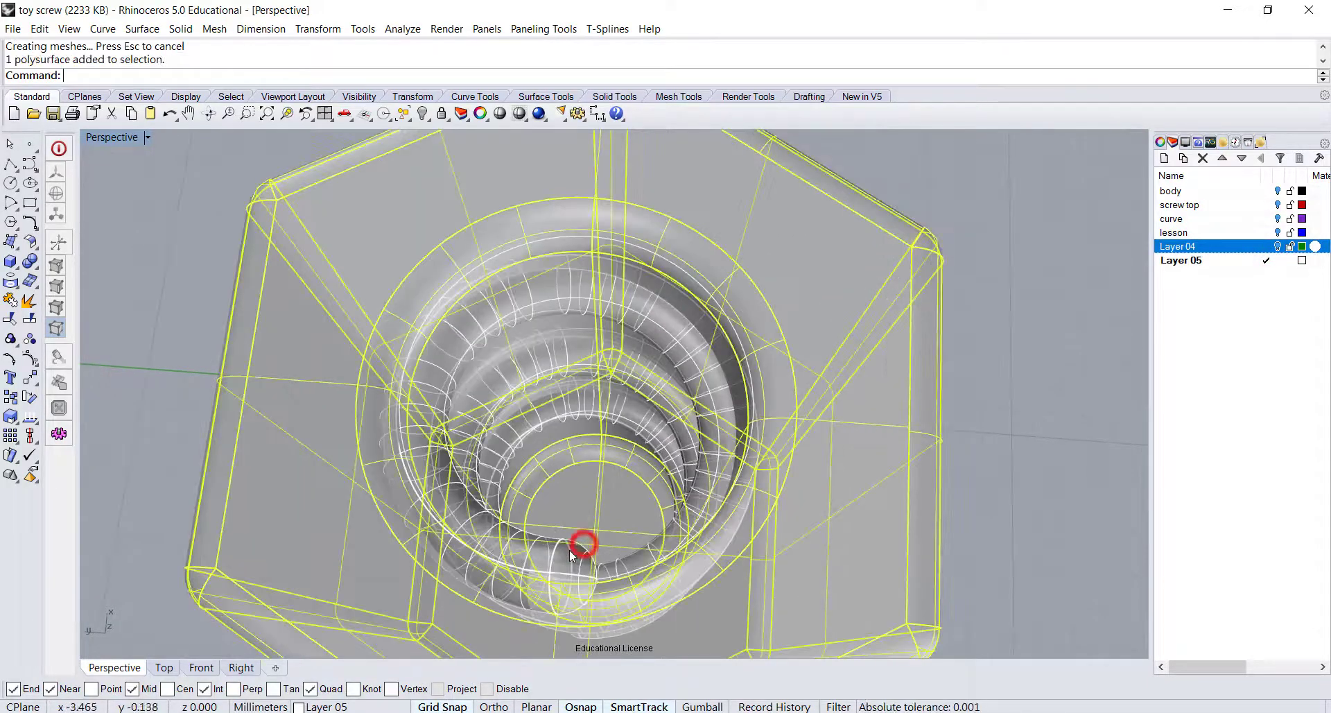
{"action": "left_click", "coordinate": [570, 547]}
{"action": "left_click", "coordinate": [1064, 406]}
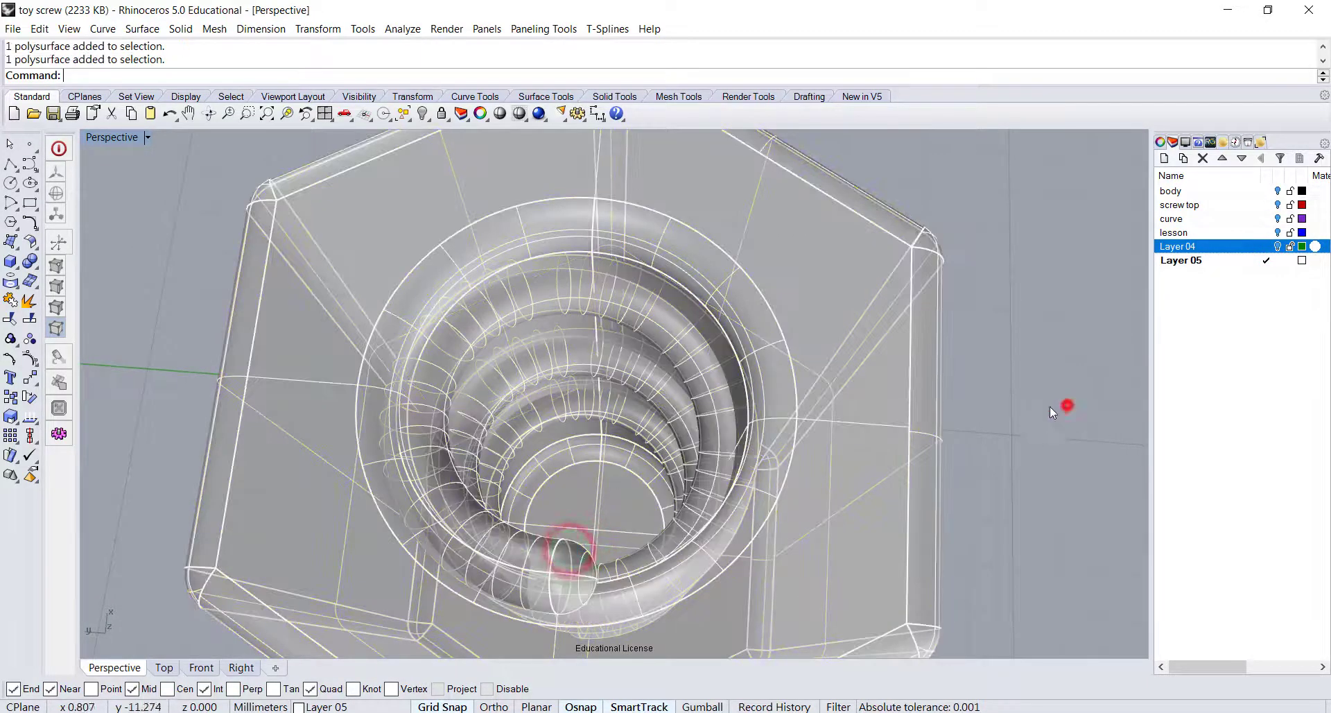
{"action": "left_click", "coordinate": [31, 261]}
{"action": "left_click", "coordinate": [69, 268]}
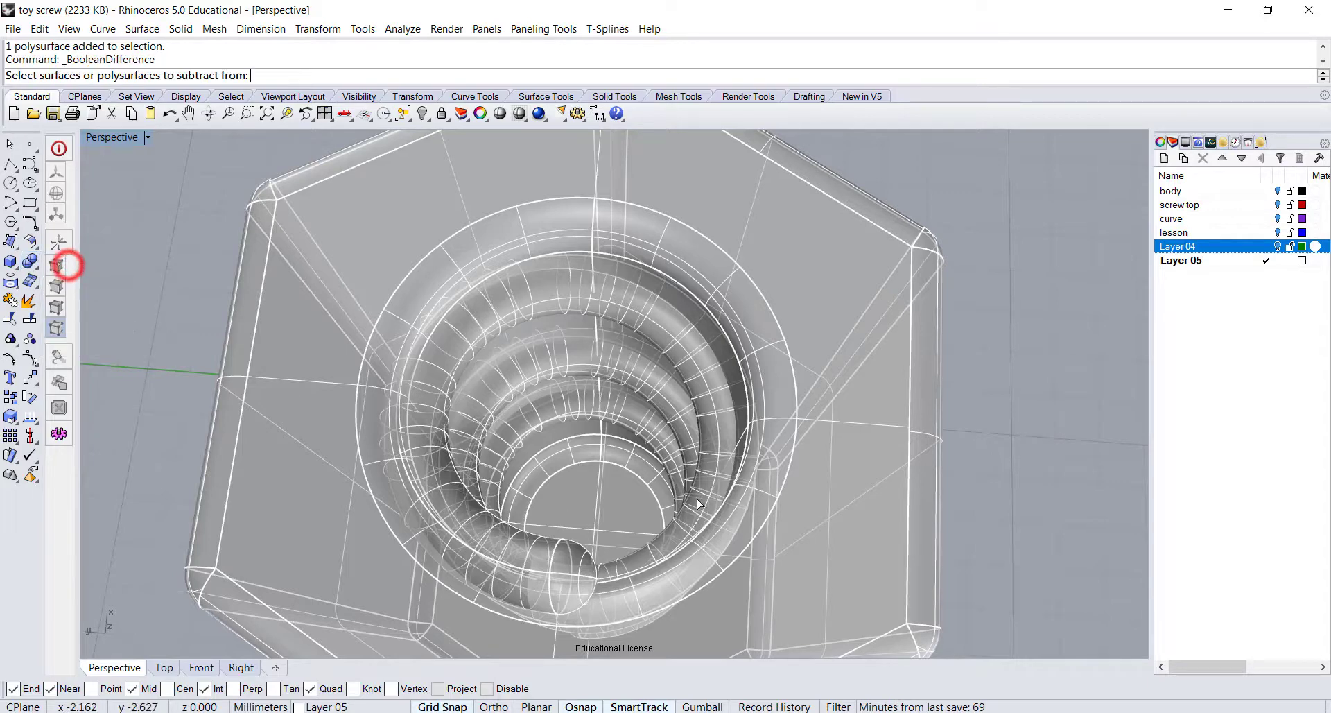
{"action": "left_click", "coordinate": [857, 301]}
{"action": "key", "text": "Return"}
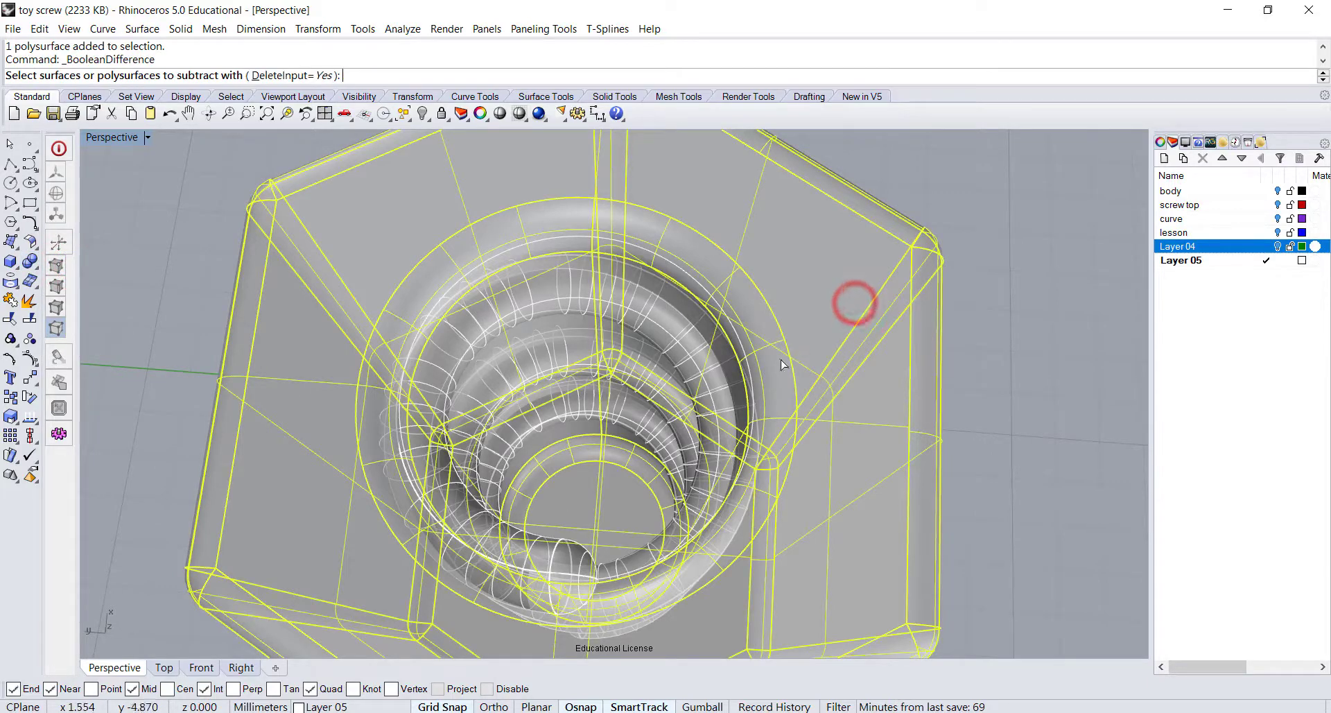
{"action": "left_click", "coordinate": [712, 372]}
{"action": "key", "text": "Return"}
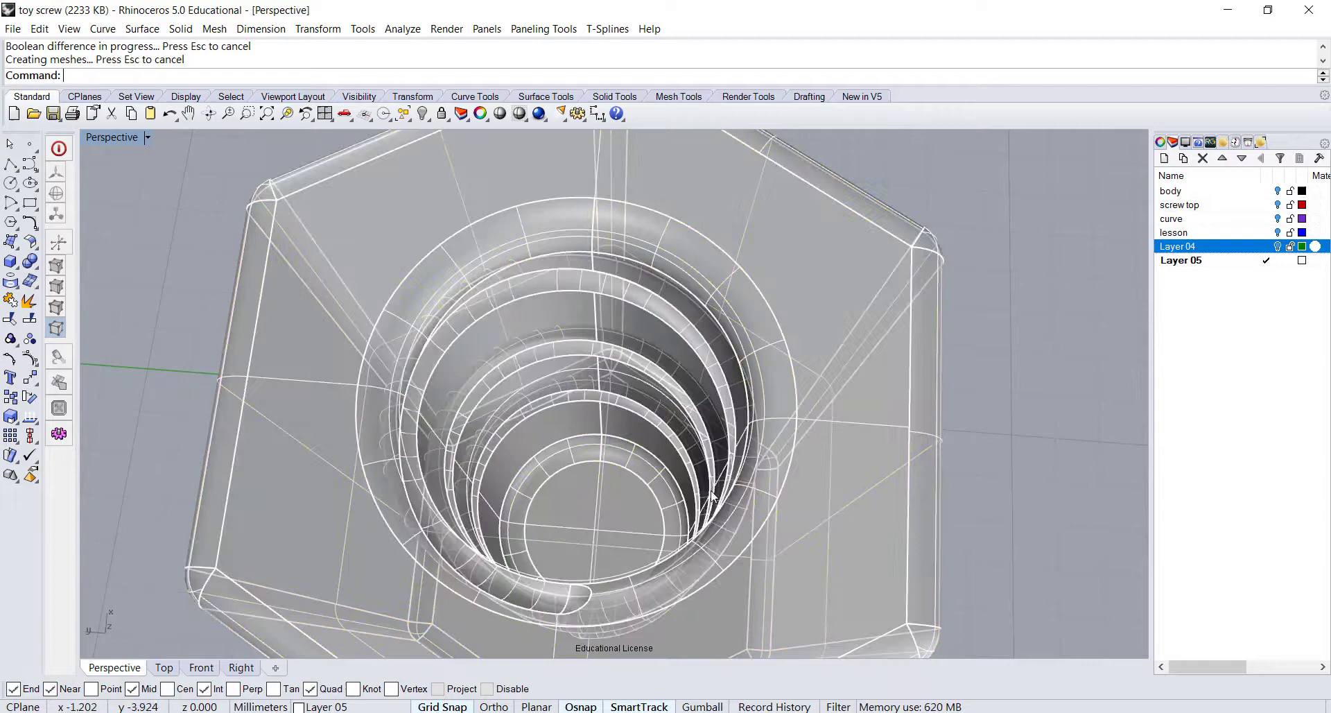
{"action": "mouse_move", "coordinate": [712, 493]}
{"action": "right_mouse_down"}
{"action": "mouse_move", "coordinate": [831, 419]}
{"action": "mouse_move", "coordinate": [794, 412]}
{"action": "right_mouse_up"}
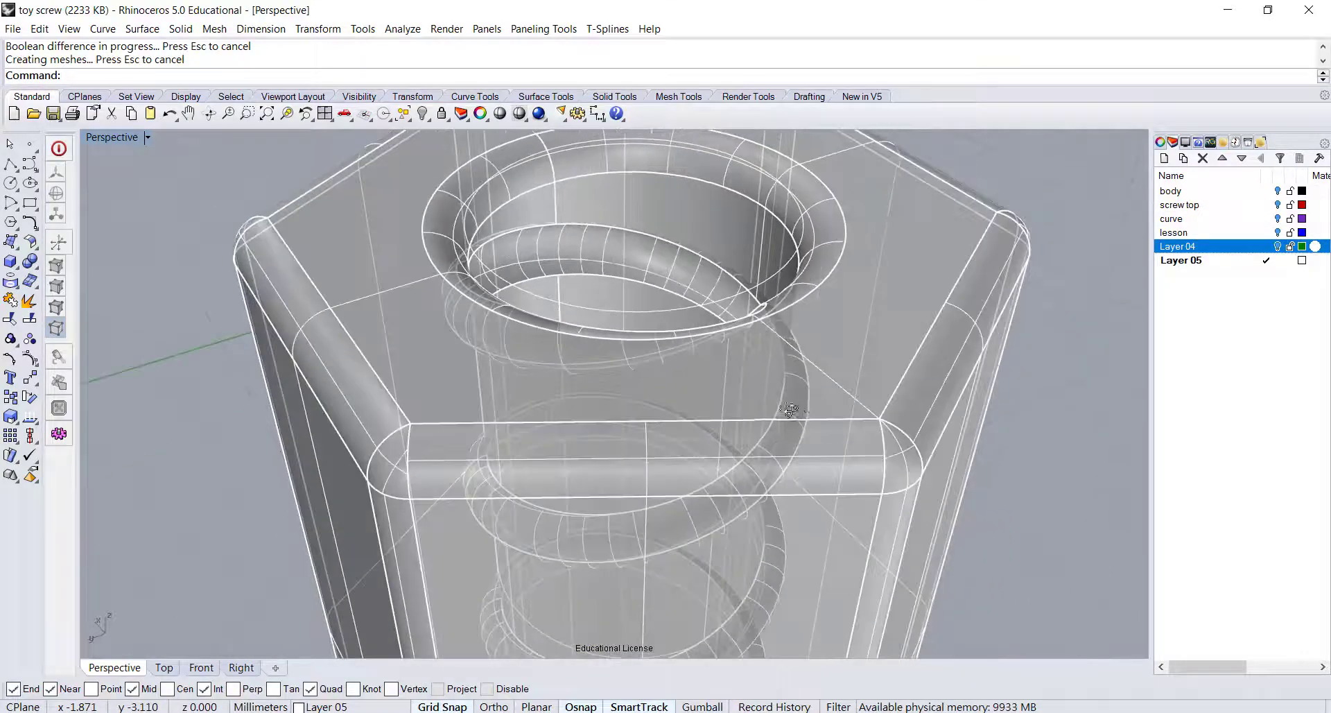
Turn Layer 04 back on and orbit to inspect the green screw on the grooved nut.
{"action": "left_click", "coordinate": [1275, 248]}
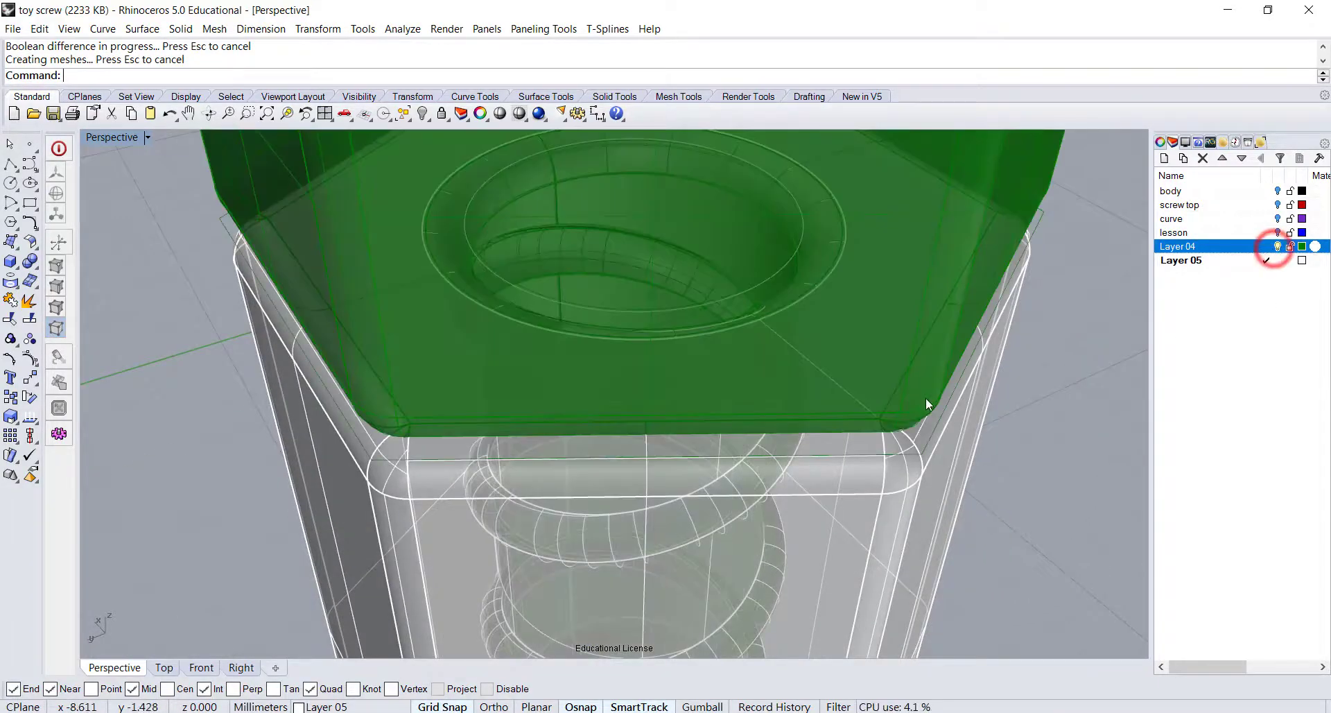
{"action": "mouse_move", "coordinate": [929, 395]}
{"action": "right_mouse_down"}
{"action": "mouse_move", "coordinate": [941, 333]}
{"action": "mouse_move", "coordinate": [779, 308]}
{"action": "mouse_move", "coordinate": [831, 316]}
{"action": "right_mouse_up"}
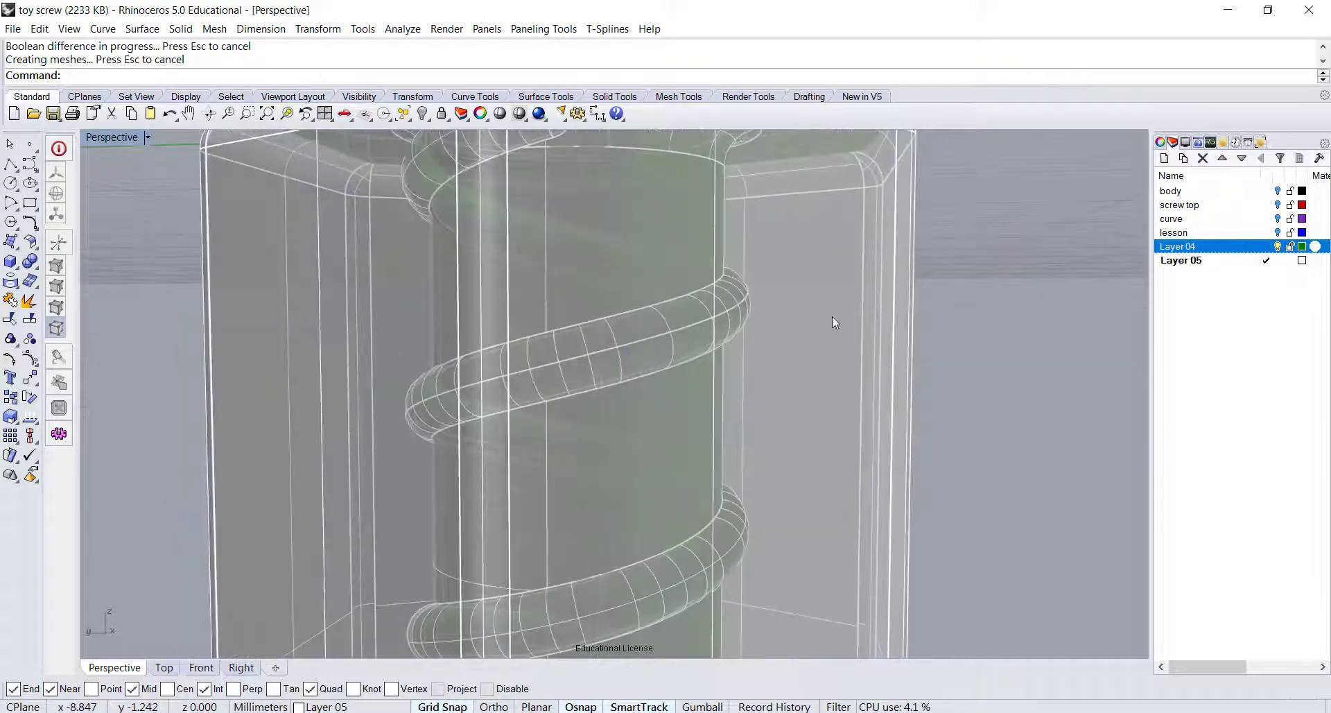
{"action": "scroll", "coordinate": [743, 319], "scroll_direction": "up", "scroll_amount": 10}
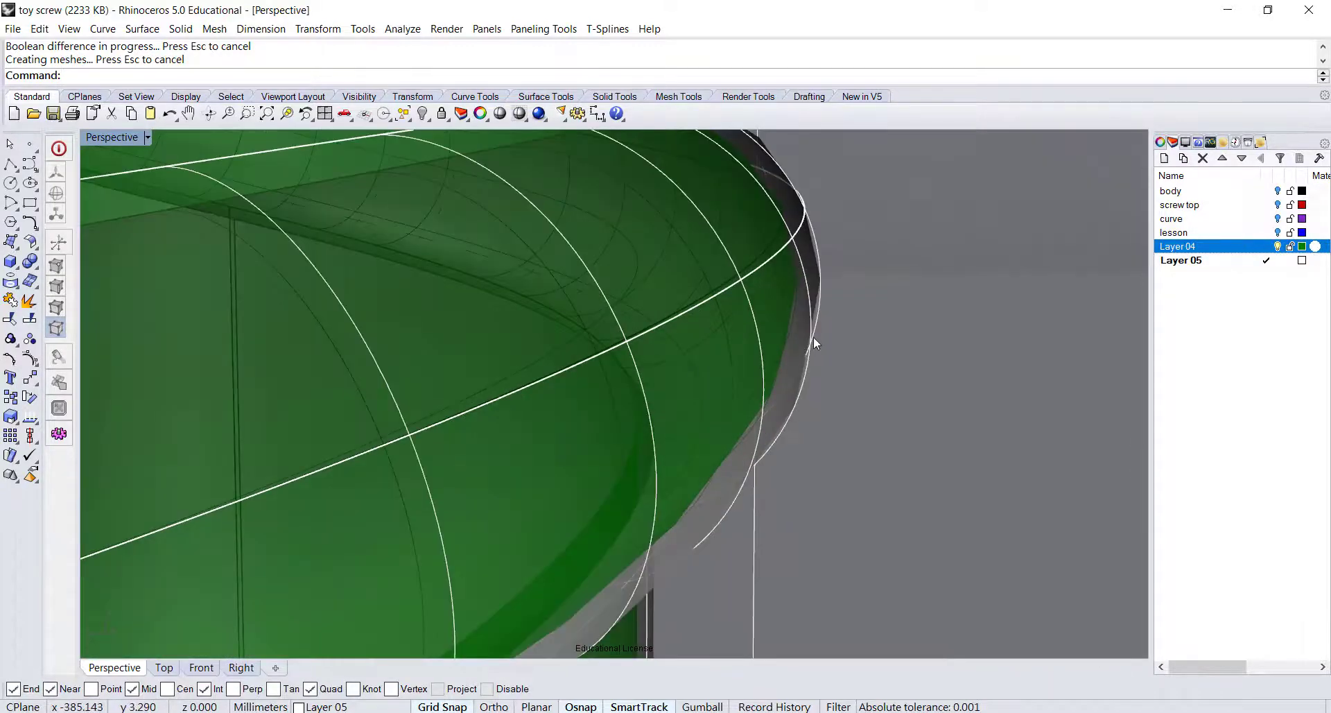
{"action": "left_click", "coordinate": [814, 338]}
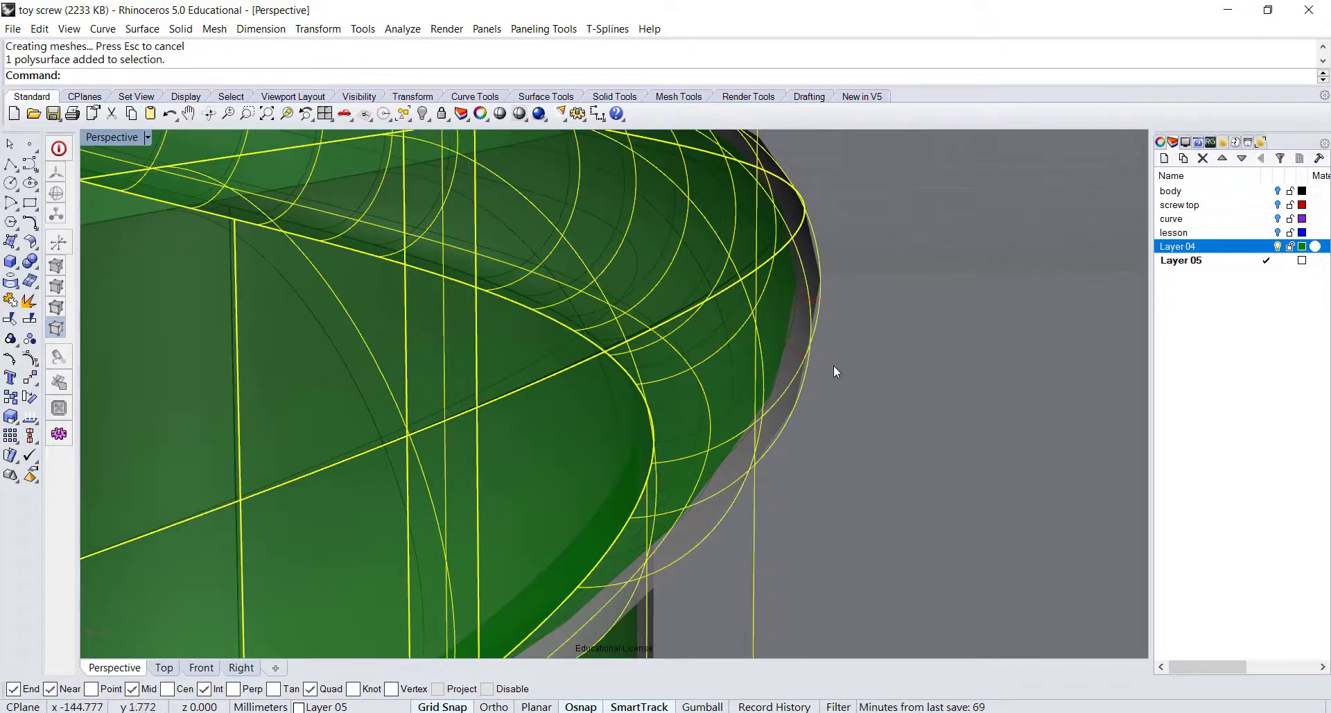
{"action": "scroll", "coordinate": [788, 306], "scroll_direction": "down", "scroll_amount": 2}
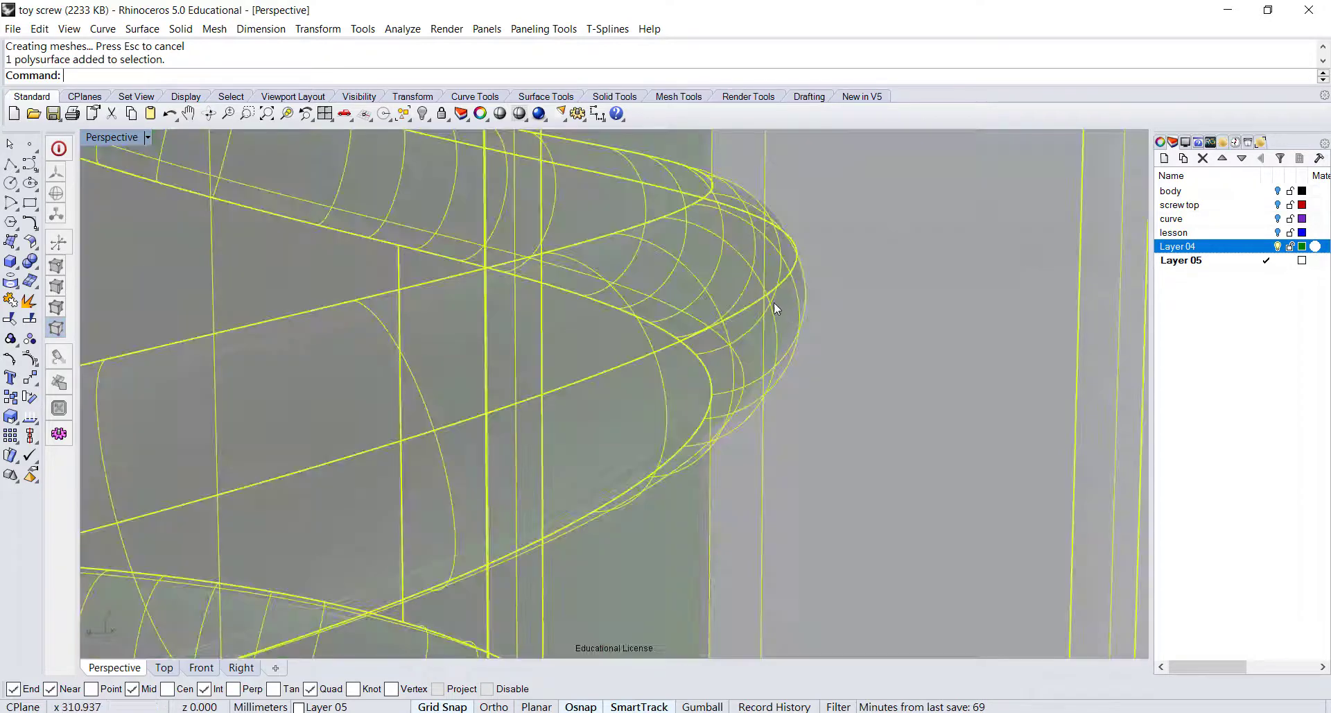
{"action": "scroll", "coordinate": [608, 412], "scroll_direction": "down", "scroll_amount": 5}
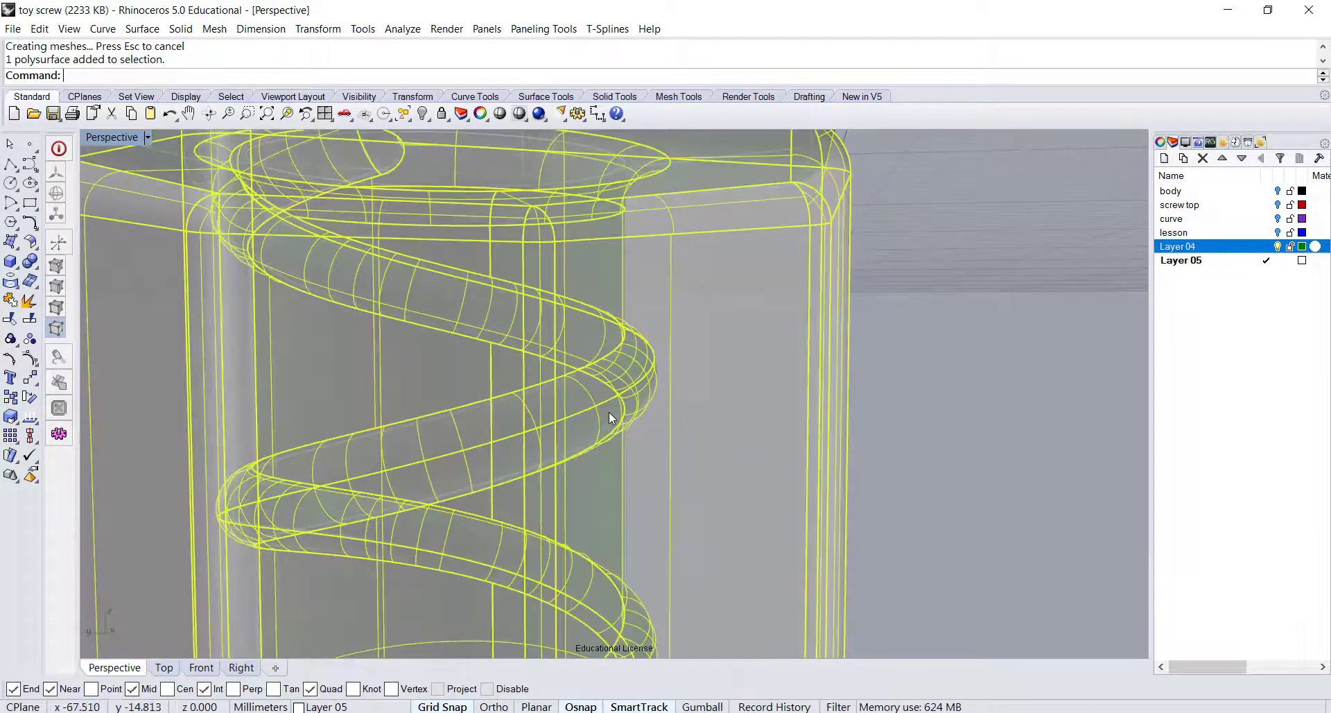
{"action": "right_click_drag", "start_coordinate": [941, 435], "coordinate": [821, 421]}
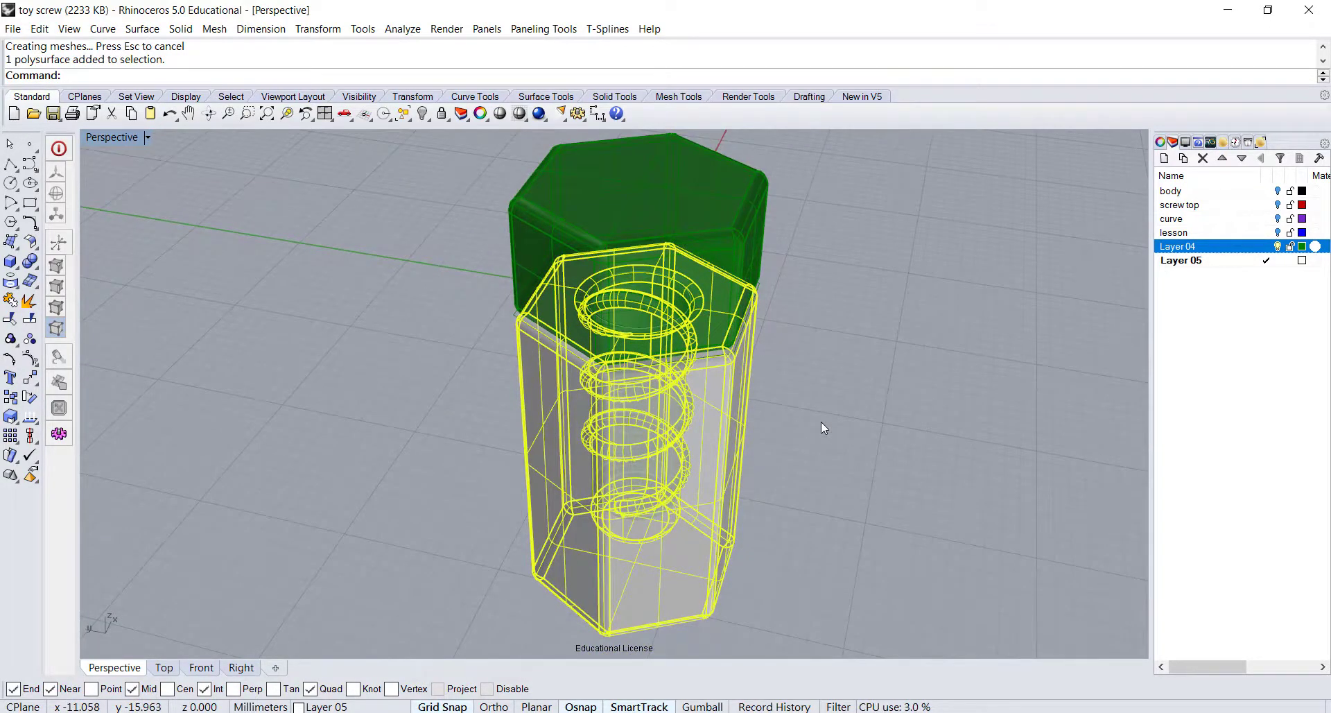
{"action": "left_click", "coordinate": [821, 422]}
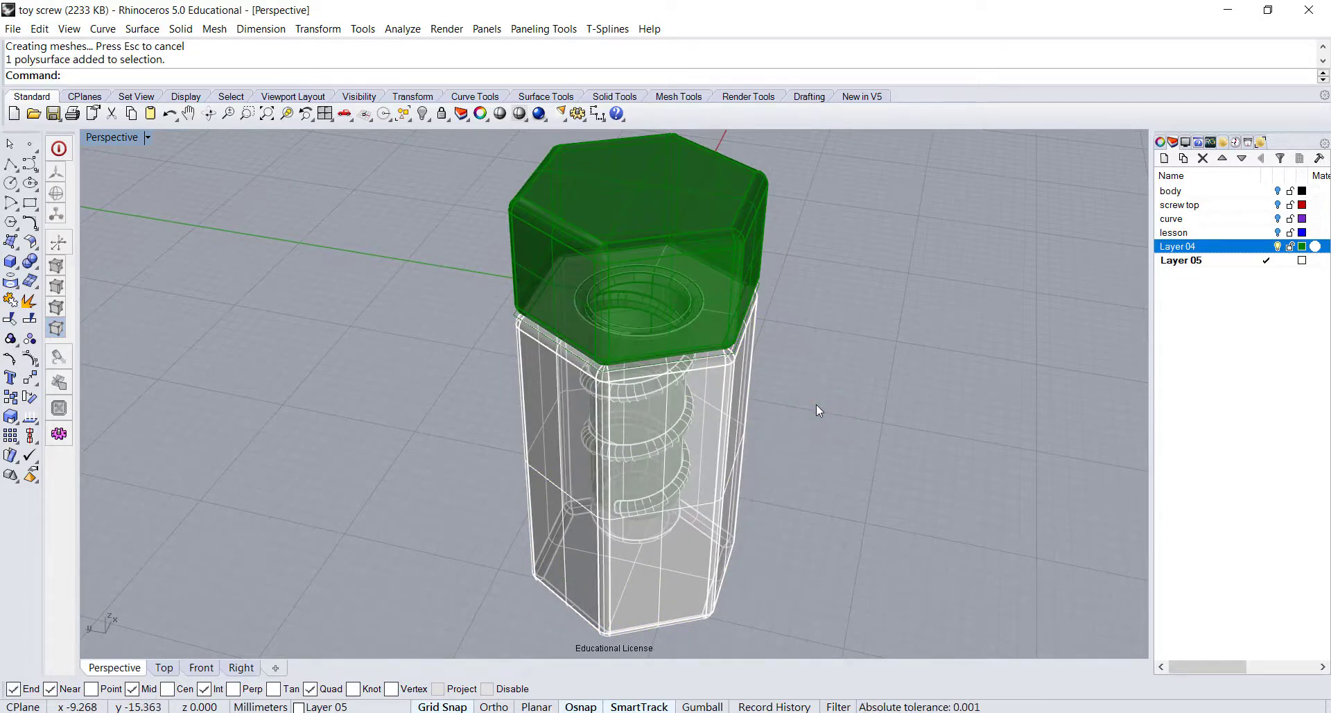